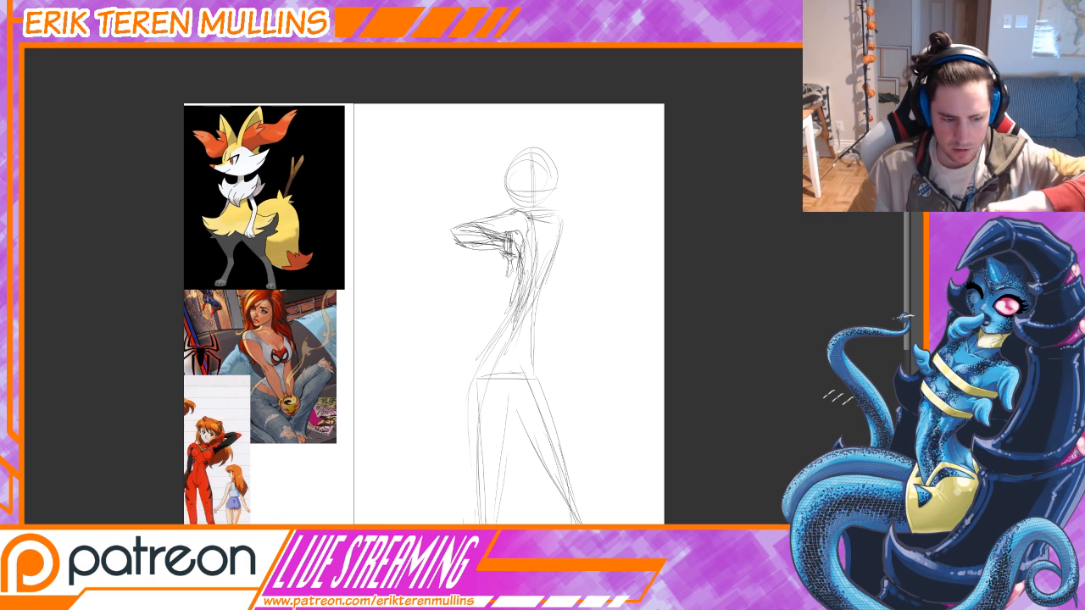
Refine the raised bent arm with extra sketch strokes around the elbow, forearm, shoulder and hand.
{"action": "mouse_move", "coordinate": [479, 248]}
{"action": "left_mouse_down"}
{"action": "mouse_move", "coordinate": [509, 255]}
{"action": "mouse_move", "coordinate": [526, 243]}
{"action": "mouse_move", "coordinate": [520, 255]}
{"action": "left_mouse_up"}
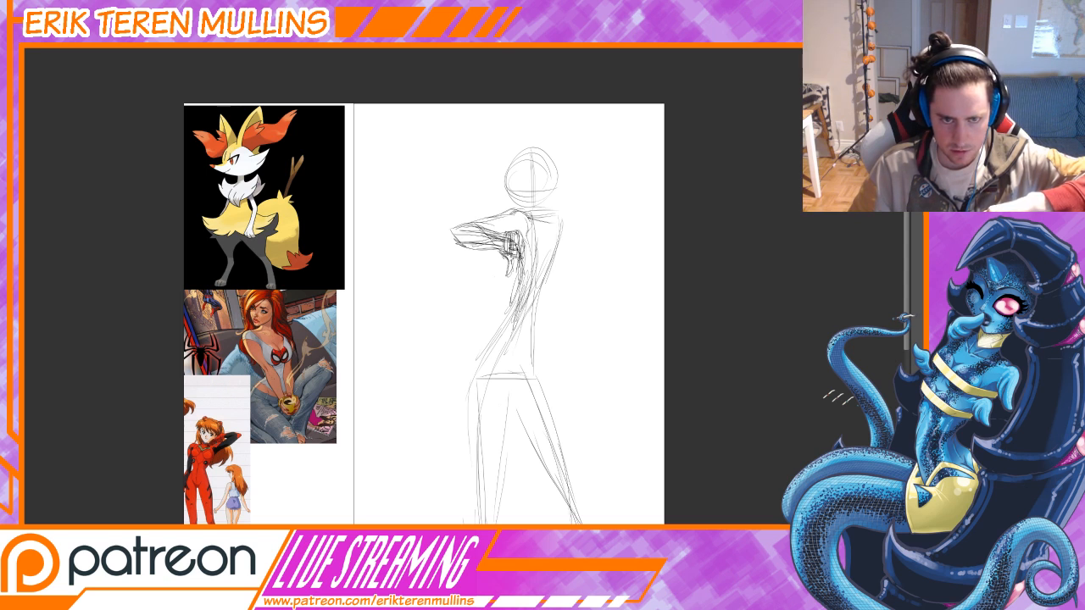
{"action": "left_click_drag", "start_coordinate": [488, 225], "coordinate": [454, 232]}
{"action": "left_click_drag", "start_coordinate": [515, 216], "coordinate": [510, 232]}
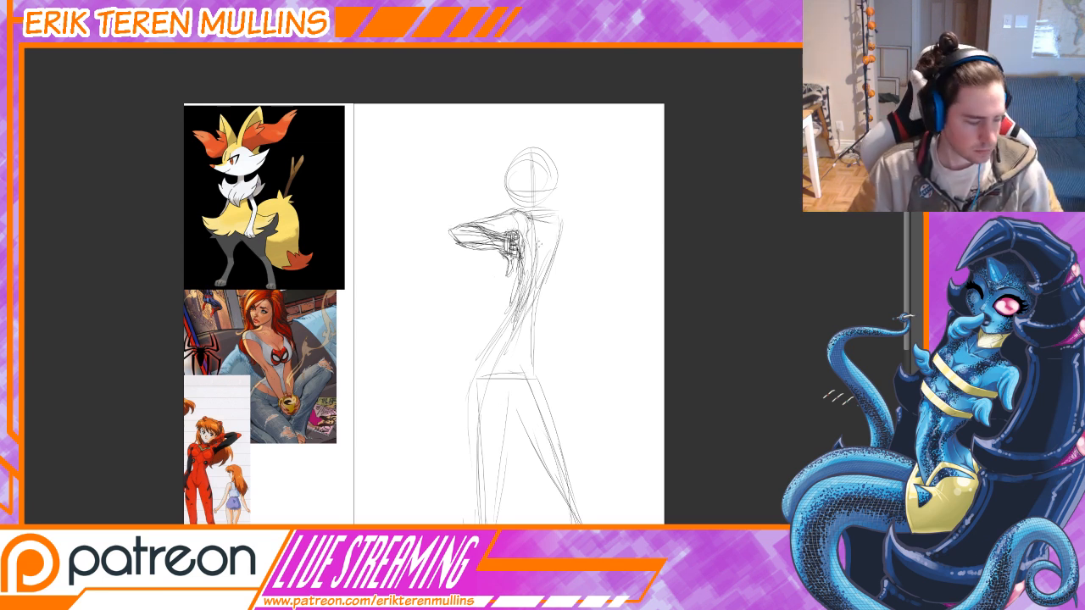
{"action": "left_click_drag", "start_coordinate": [537, 256], "coordinate": [527, 249]}
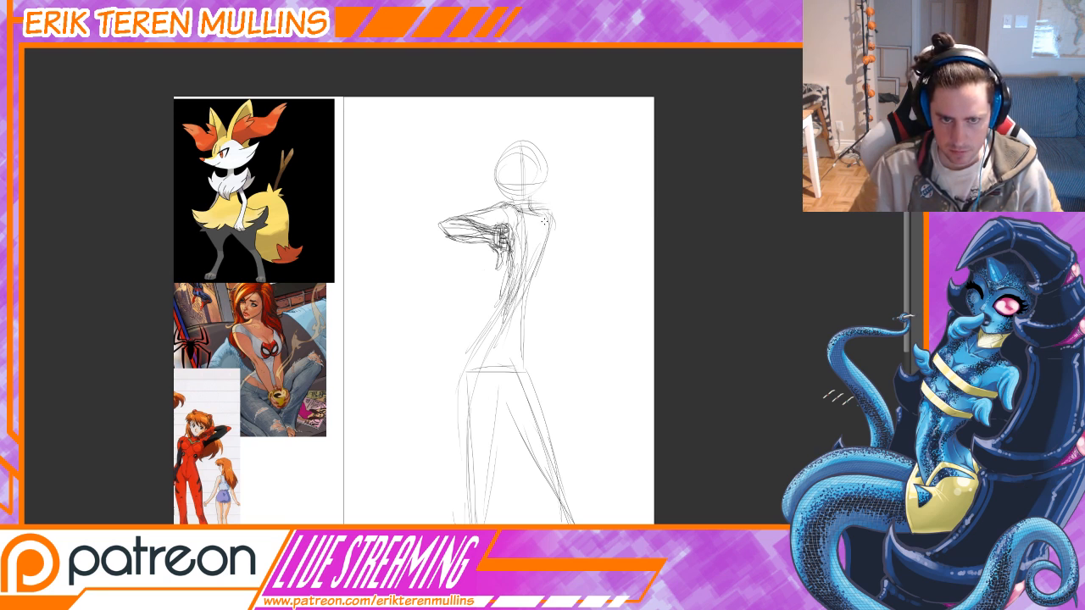
Sketch the other arm hanging straight down beside the torso, from the shoulder to the hand.
{"action": "left_click_drag", "start_coordinate": [543, 222], "coordinate": [547, 292]}
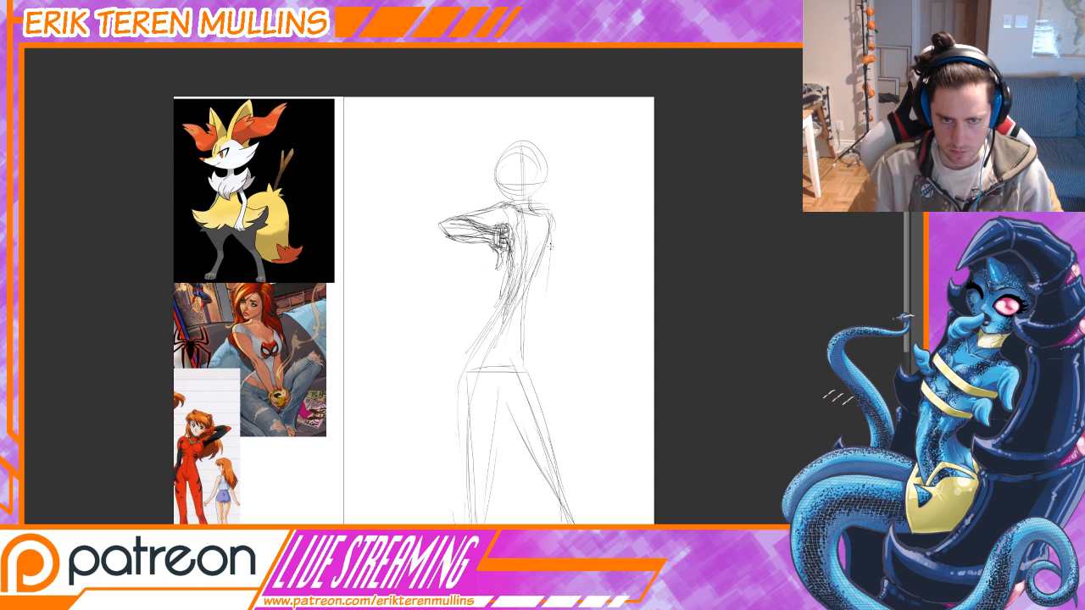
{"action": "left_click_drag", "start_coordinate": [551, 242], "coordinate": [548, 310]}
{"action": "mouse_move", "coordinate": [544, 265]}
{"action": "left_mouse_down"}
{"action": "mouse_move", "coordinate": [537, 314]}
{"action": "mouse_move", "coordinate": [548, 257]}
{"action": "mouse_move", "coordinate": [543, 380]}
{"action": "left_mouse_up"}
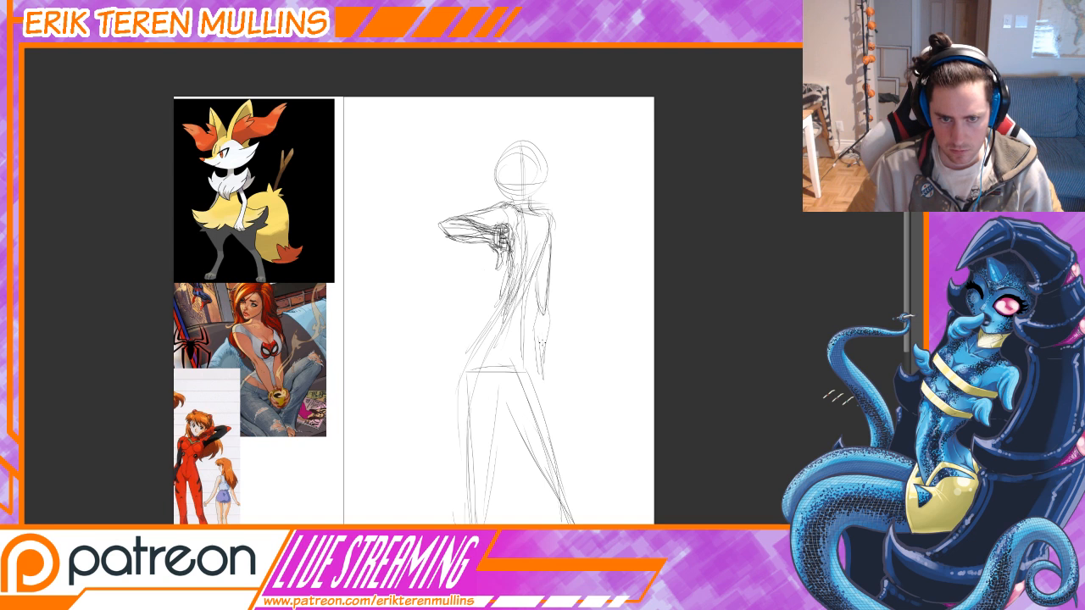
{"action": "mouse_move", "coordinate": [547, 320]}
{"action": "left_mouse_down"}
{"action": "mouse_move", "coordinate": [544, 383]}
{"action": "mouse_move", "coordinate": [542, 305]}
{"action": "mouse_move", "coordinate": [533, 323]}
{"action": "mouse_move", "coordinate": [545, 226]}
{"action": "mouse_move", "coordinate": [545, 261]}
{"action": "left_mouse_up"}
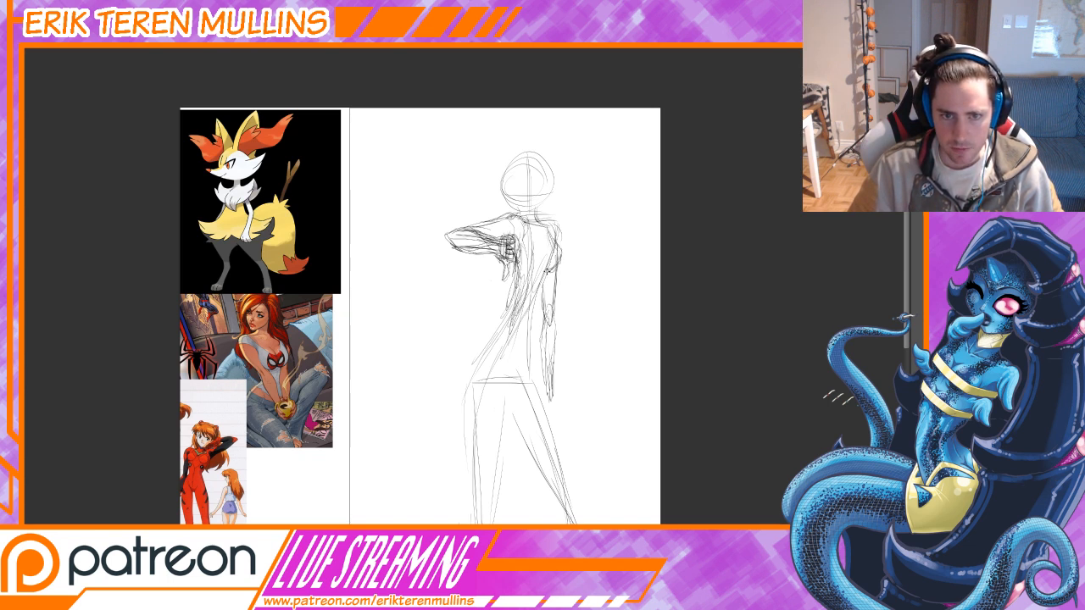
{"action": "left_click_drag", "start_coordinate": [544, 269], "coordinate": [525, 267]}
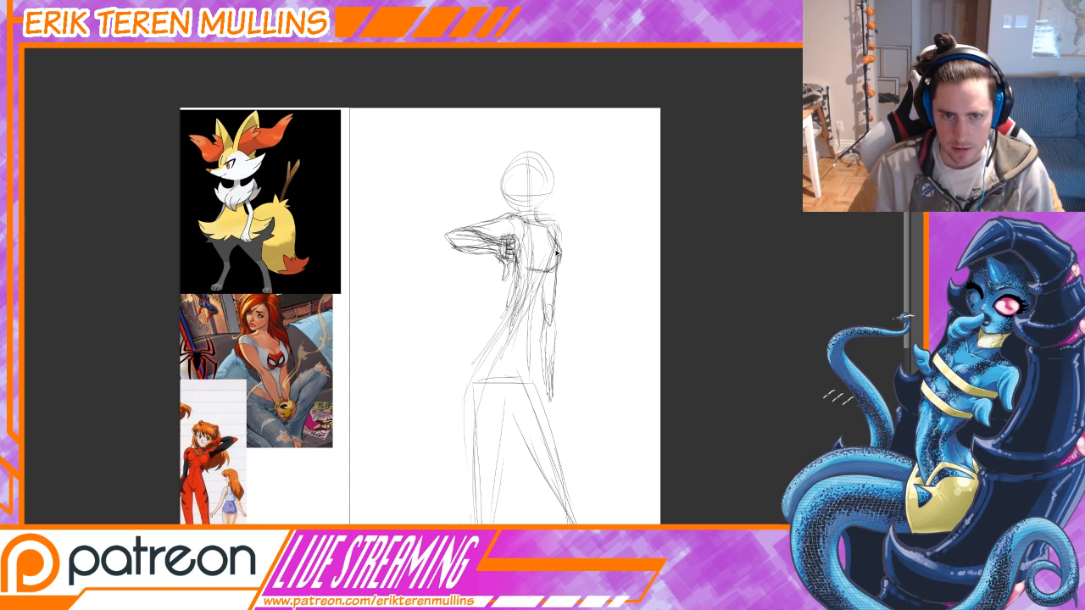
{"action": "key", "text": "ctrl+z"}
{"action": "key", "text": "ctrl+z"}
{"action": "key", "text": "ctrl+z"}
{"action": "key", "text": "ctrl+z"}
{"action": "key", "text": "ctrl+z"}
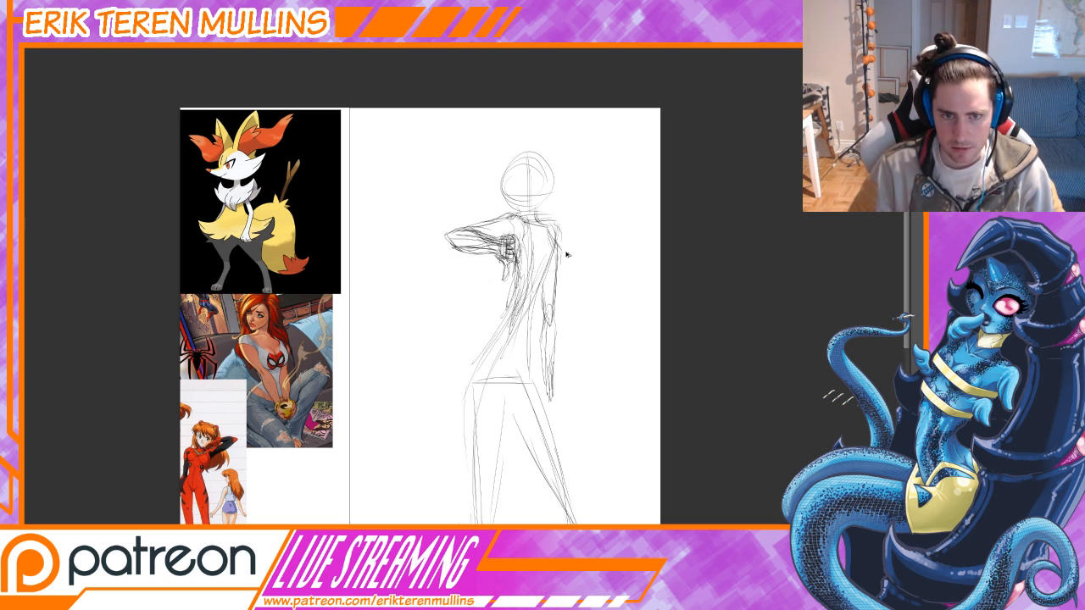
Outline the ribcage between the shoulders and contour the torso's sides from the chest through the waist to the hips.
{"action": "left_click_drag", "start_coordinate": [549, 227], "coordinate": [556, 269]}
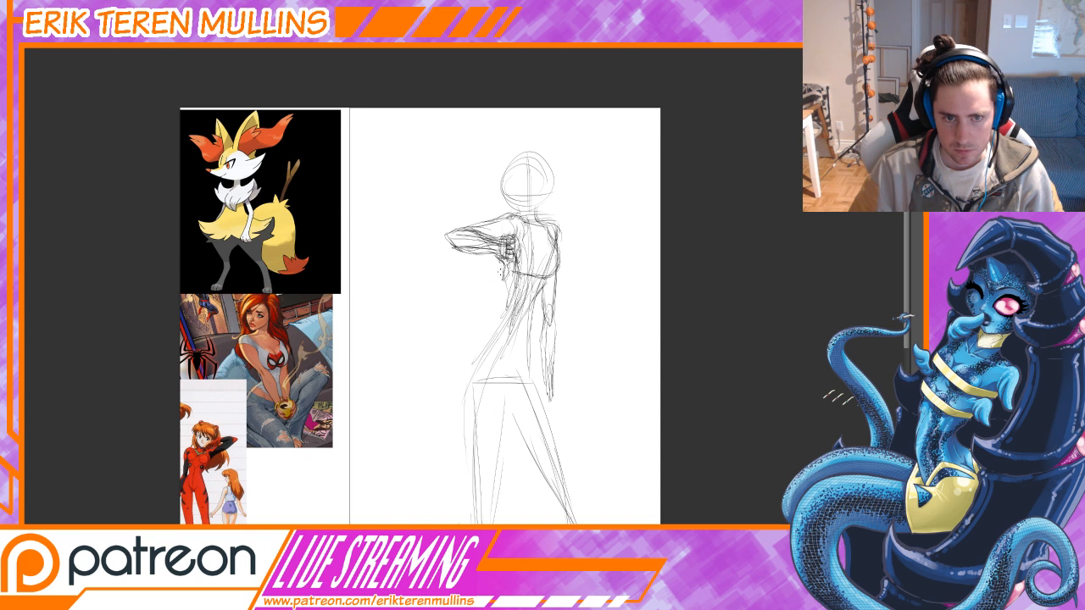
{"action": "mouse_move", "coordinate": [502, 273]}
{"action": "left_mouse_down"}
{"action": "mouse_move", "coordinate": [507, 309]}
{"action": "mouse_move", "coordinate": [484, 335]}
{"action": "mouse_move", "coordinate": [514, 313]}
{"action": "mouse_move", "coordinate": [485, 364]}
{"action": "left_mouse_up"}
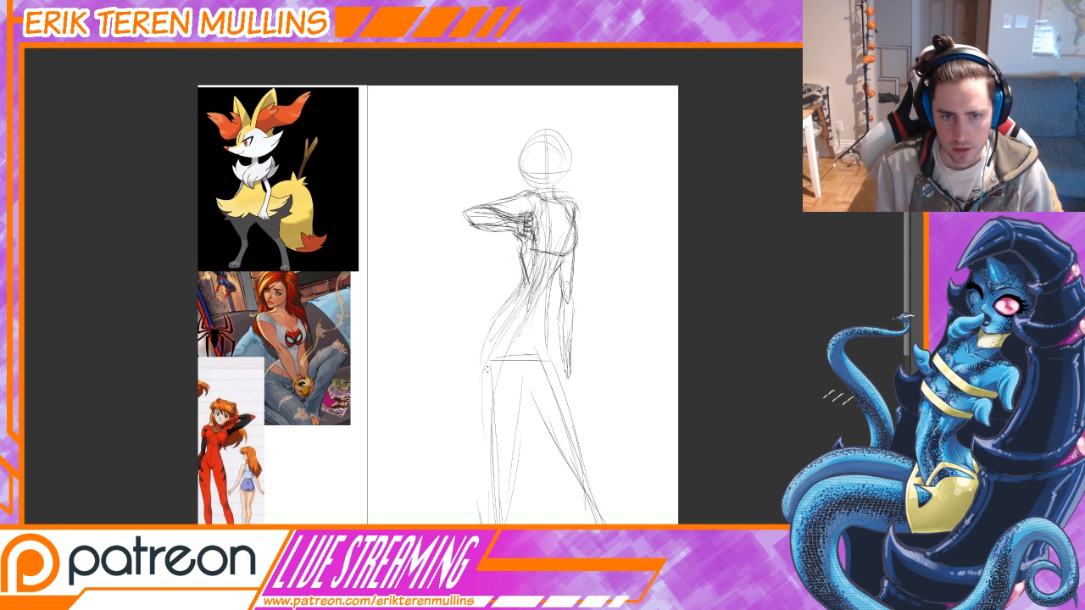
{"action": "left_click_drag", "start_coordinate": [501, 309], "coordinate": [483, 385]}
{"action": "mouse_move", "coordinate": [514, 288]}
{"action": "left_mouse_down"}
{"action": "mouse_move", "coordinate": [502, 307]}
{"action": "mouse_move", "coordinate": [551, 335]}
{"action": "mouse_move", "coordinate": [552, 355]}
{"action": "left_mouse_up"}
{"action": "left_click_drag", "start_coordinate": [555, 283], "coordinate": [548, 325]}
{"action": "mouse_move", "coordinate": [532, 343]}
{"action": "left_mouse_down"}
{"action": "mouse_move", "coordinate": [492, 323]}
{"action": "mouse_move", "coordinate": [520, 321]}
{"action": "left_mouse_up"}
{"action": "key", "text": "ctrl+z"}
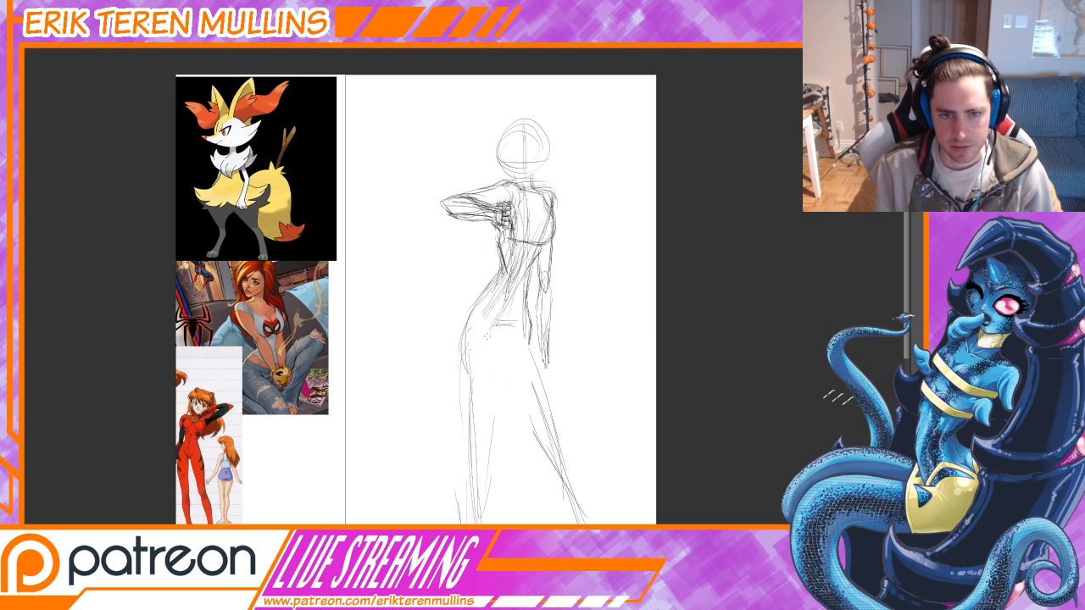
Sketch the inner and outer contours of both thighs from the hips down towards the knees.
{"action": "left_click_drag", "start_coordinate": [497, 324], "coordinate": [484, 496]}
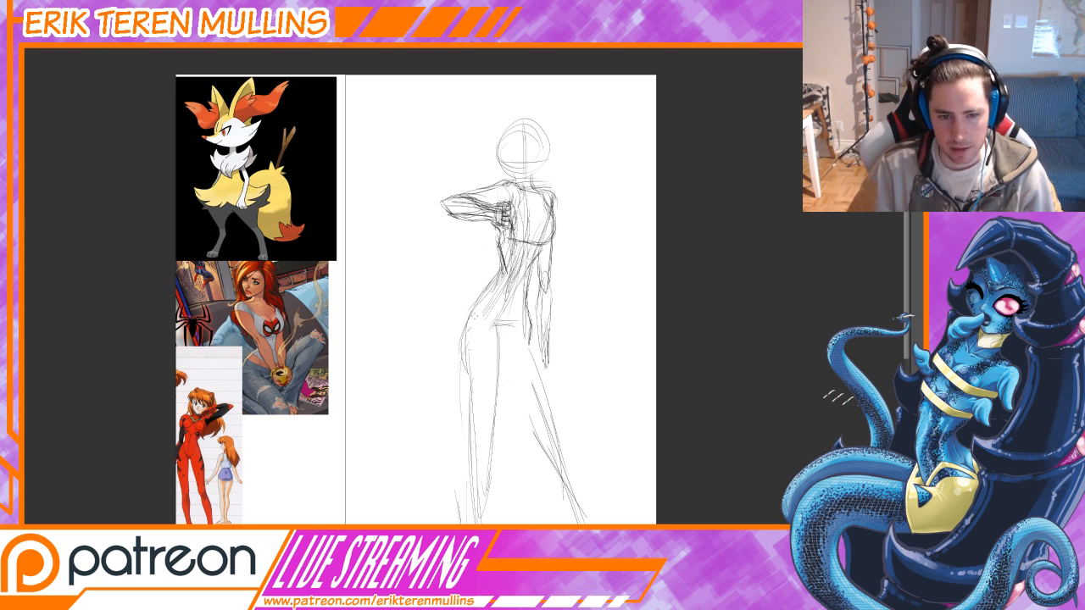
{"action": "mouse_move", "coordinate": [470, 406]}
{"action": "left_mouse_down"}
{"action": "mouse_move", "coordinate": [469, 333]}
{"action": "mouse_move", "coordinate": [475, 454]}
{"action": "mouse_move", "coordinate": [489, 483]}
{"action": "left_mouse_up"}
{"action": "left_click_drag", "start_coordinate": [506, 333], "coordinate": [536, 422]}
{"action": "left_click_drag", "start_coordinate": [499, 339], "coordinate": [537, 447]}
{"action": "left_click_drag", "start_coordinate": [509, 373], "coordinate": [543, 453]}
{"action": "left_click_drag", "start_coordinate": [527, 314], "coordinate": [545, 439]}
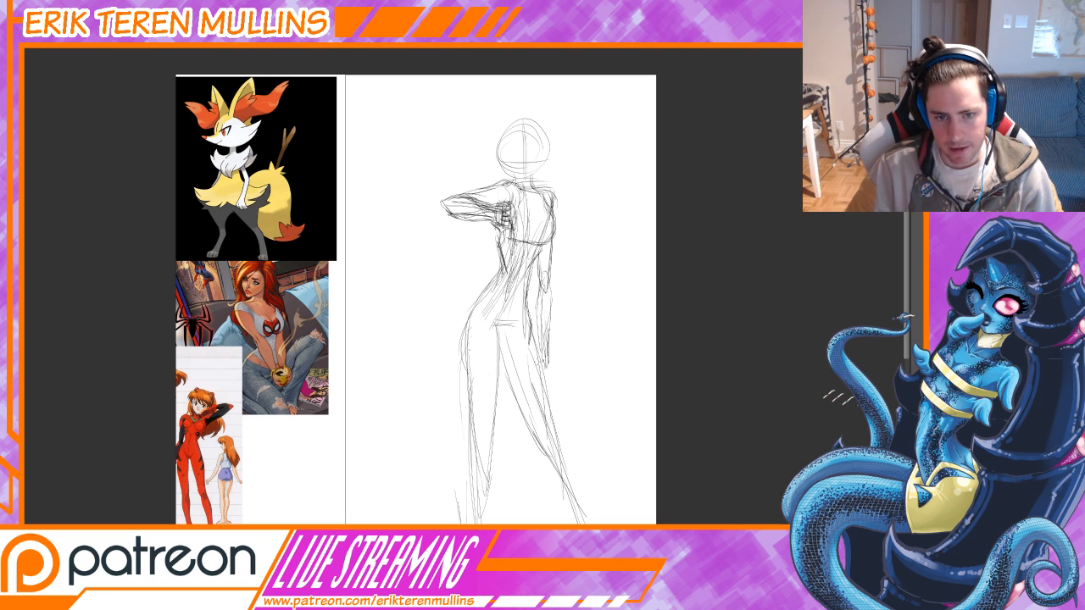
{"action": "left_click_drag", "start_coordinate": [544, 367], "coordinate": [546, 434]}
{"action": "mouse_move", "coordinate": [528, 394]}
{"action": "left_mouse_down"}
{"action": "mouse_move", "coordinate": [546, 456]}
{"action": "mouse_move", "coordinate": [526, 403]}
{"action": "mouse_move", "coordinate": [531, 439]}
{"action": "left_mouse_up"}
{"action": "left_click_drag", "start_coordinate": [506, 373], "coordinate": [543, 484]}
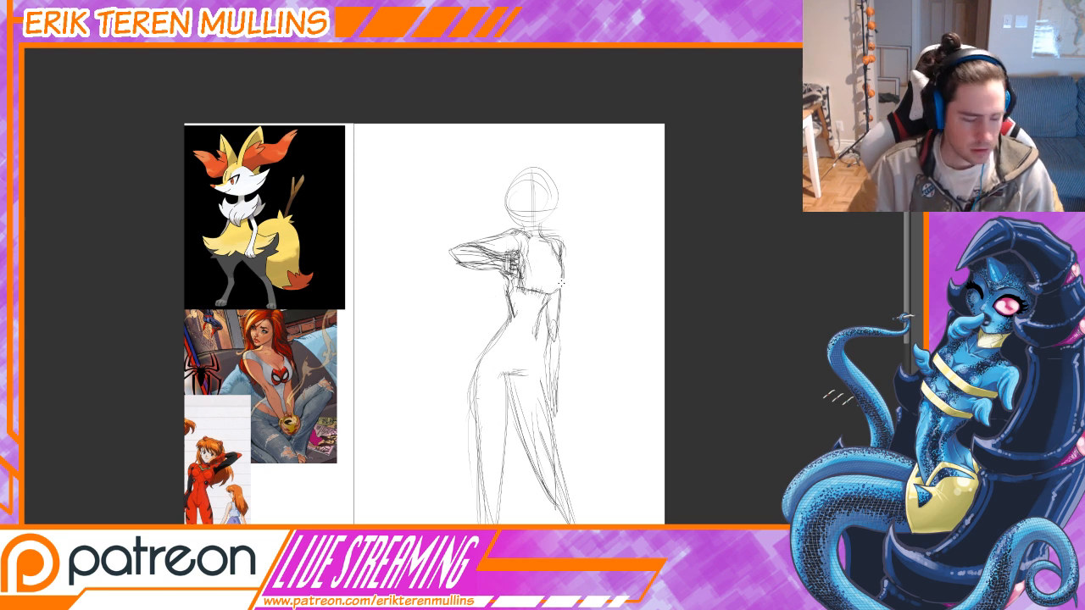
Strengthen the ribcage's lower corner and rework the hip and thigh lines on the hanging arm's side.
{"action": "left_click_drag", "start_coordinate": [562, 276], "coordinate": [554, 294]}
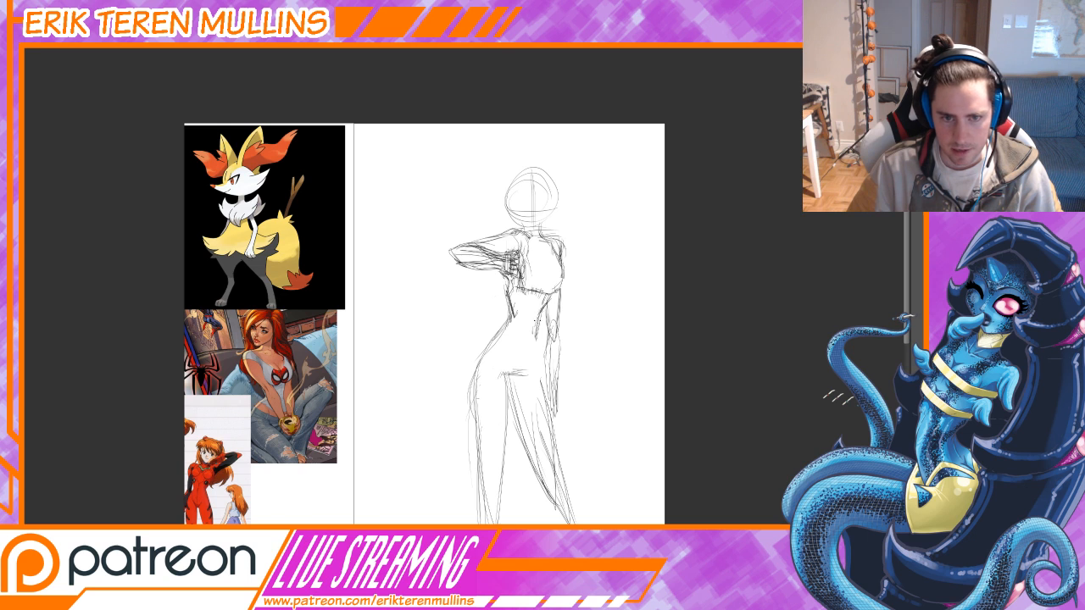
{"action": "left_click_drag", "start_coordinate": [541, 341], "coordinate": [548, 409]}
{"action": "left_click_drag", "start_coordinate": [536, 369], "coordinate": [561, 514]}
{"action": "left_click_drag", "start_coordinate": [512, 387], "coordinate": [524, 438]}
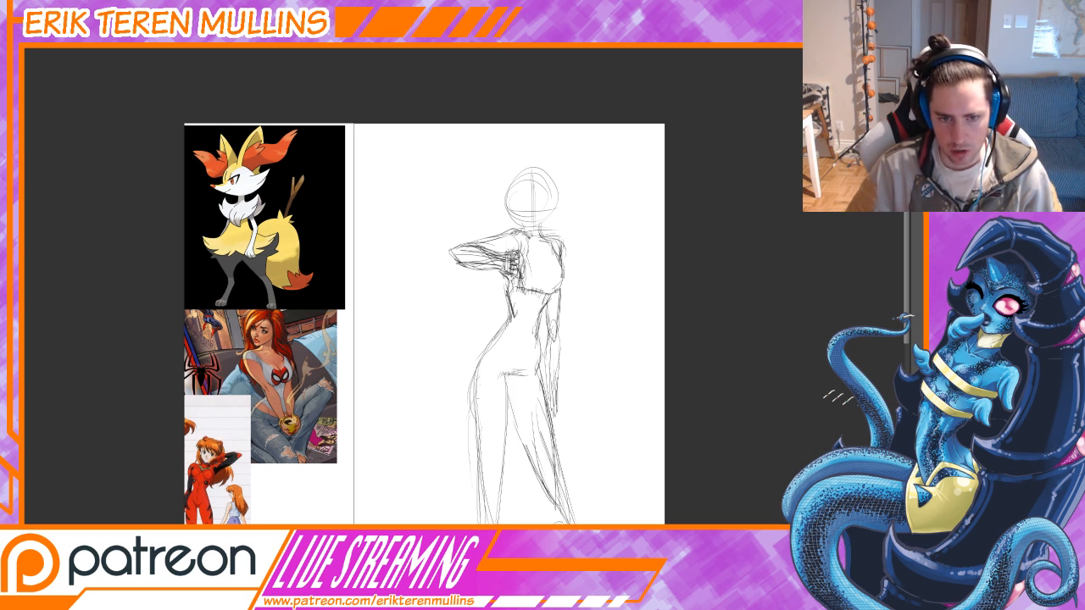
Erase the rough inner line of the outstretched leg and redraw its thigh with a cleaner curve.
{"action": "left_click_drag", "start_coordinate": [559, 523], "coordinate": [524, 442]}
{"action": "left_click_drag", "start_coordinate": [509, 382], "coordinate": [519, 436]}
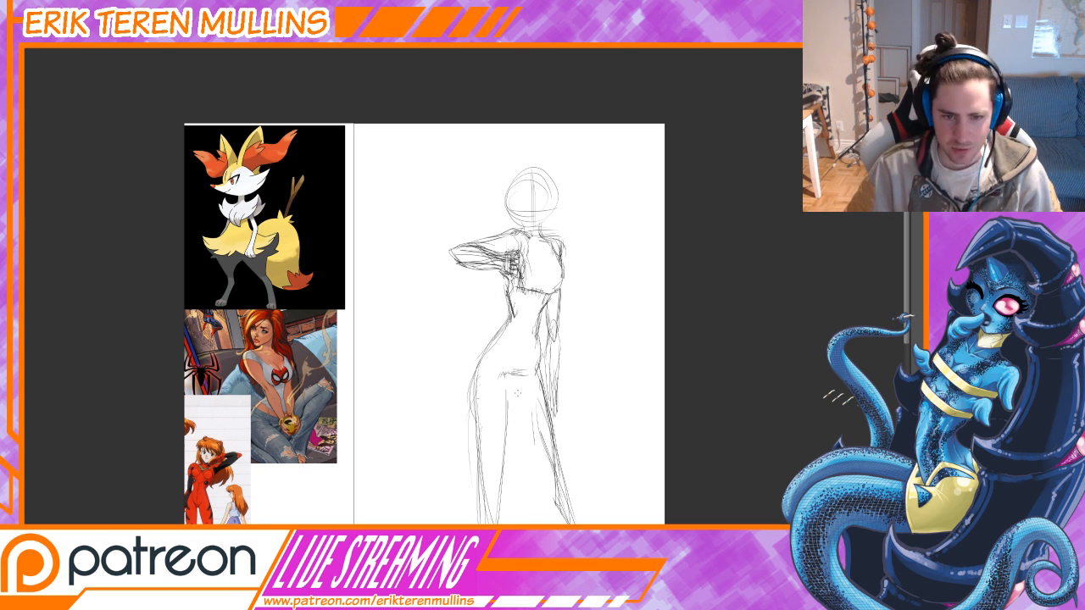
{"action": "left_click_drag", "start_coordinate": [511, 376], "coordinate": [544, 476]}
{"action": "mouse_move", "coordinate": [517, 403]}
{"action": "left_mouse_down"}
{"action": "mouse_move", "coordinate": [554, 501]}
{"action": "mouse_move", "coordinate": [519, 405]}
{"action": "left_mouse_up"}
{"action": "left_click_drag", "start_coordinate": [518, 326], "coordinate": [541, 442]}
{"action": "left_click_drag", "start_coordinate": [538, 388], "coordinate": [564, 503]}
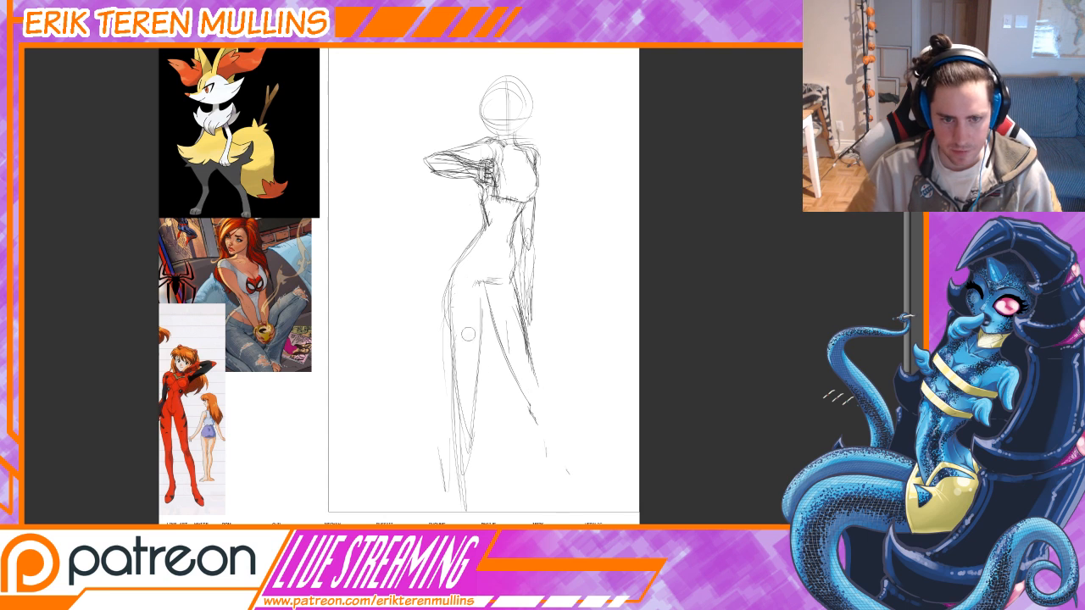
Erase the rough lines inside the straight leg and close the outstretched leg's thigh at the knee.
{"action": "left_click_drag", "start_coordinate": [465, 408], "coordinate": [468, 504]}
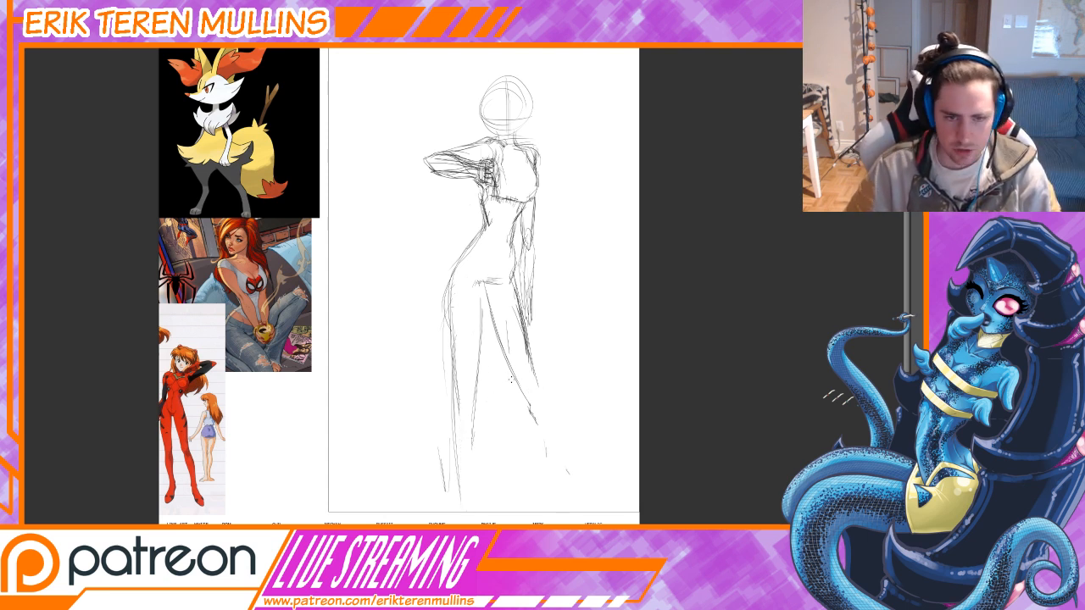
{"action": "left_click_drag", "start_coordinate": [517, 376], "coordinate": [538, 417]}
{"action": "left_click_drag", "start_coordinate": [534, 348], "coordinate": [531, 415]}
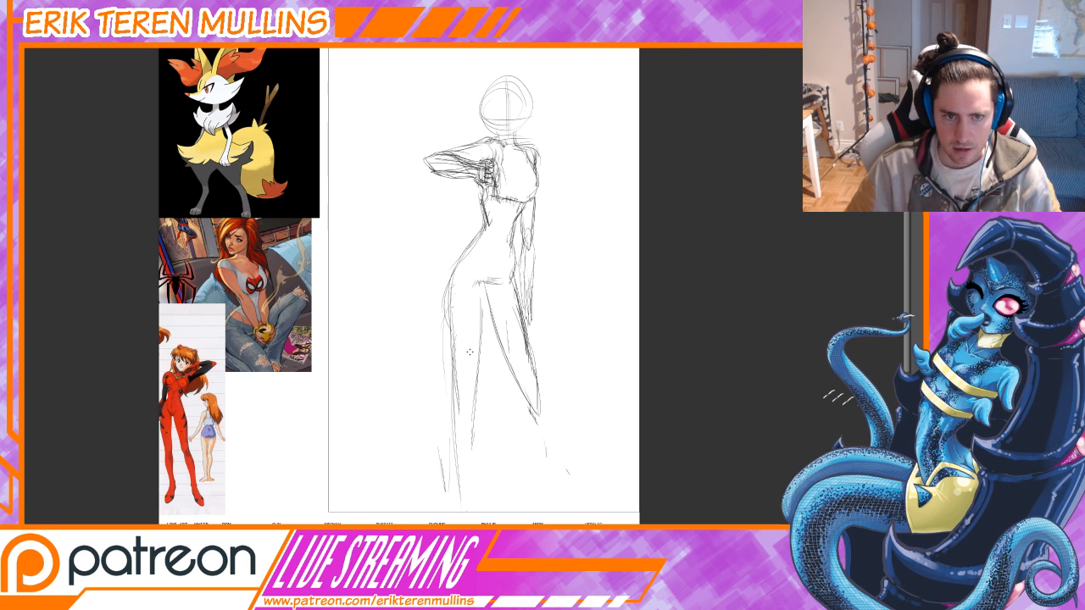
Redraw the straight leg's thigh with inner and outer contours that taper to the knee.
{"action": "left_click_drag", "start_coordinate": [453, 298], "coordinate": [466, 432]}
{"action": "left_click_drag", "start_coordinate": [481, 344], "coordinate": [473, 427]}
{"action": "left_click_drag", "start_coordinate": [466, 434], "coordinate": [457, 398]}
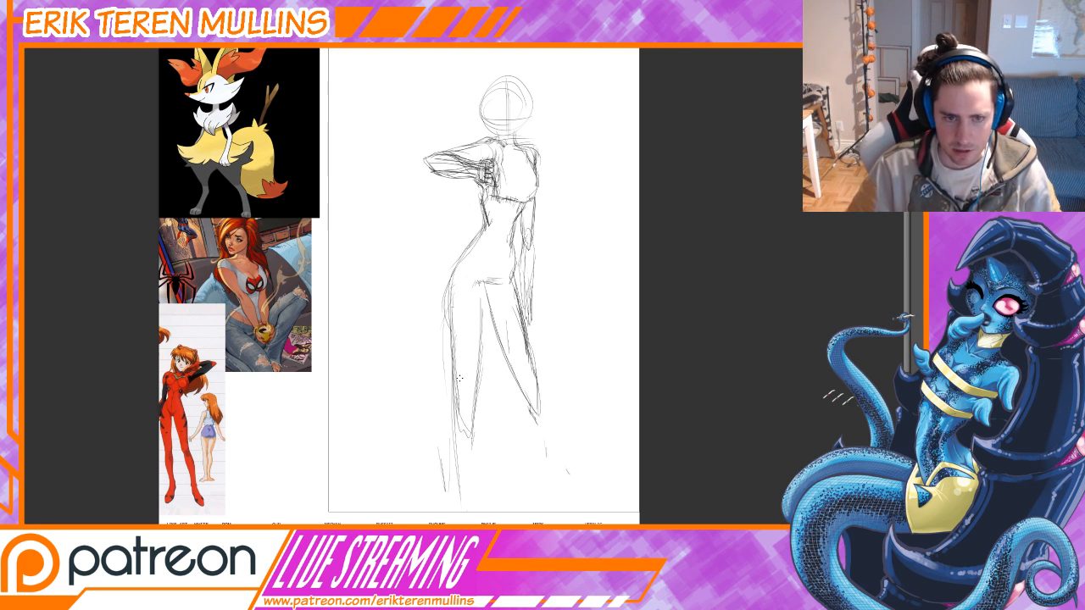
{"action": "left_click_drag", "start_coordinate": [478, 286], "coordinate": [468, 424]}
{"action": "left_click_drag", "start_coordinate": [459, 363], "coordinate": [457, 412]}
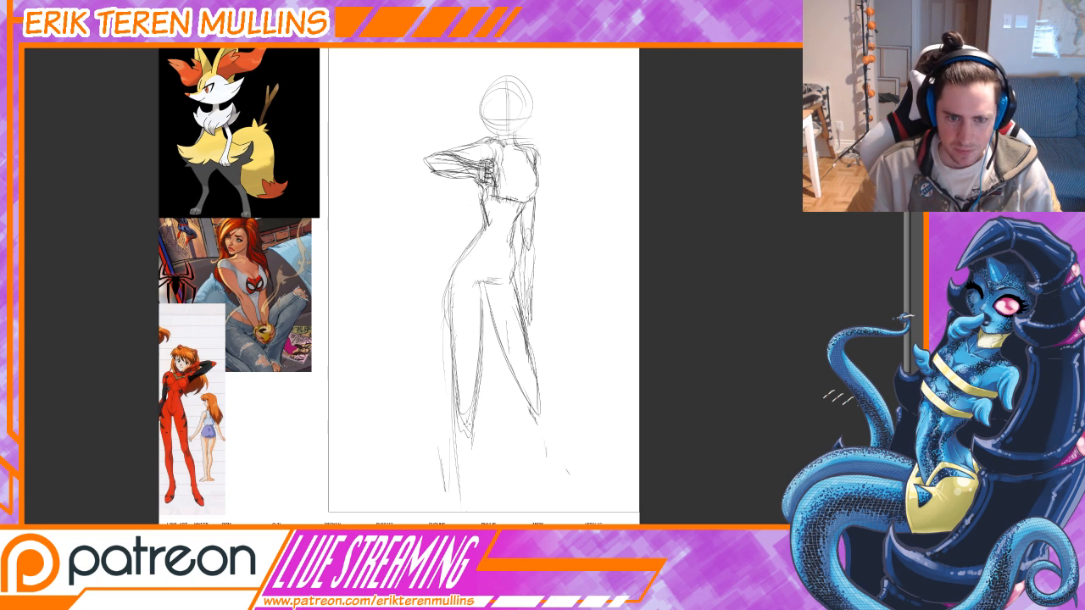
{"action": "left_click_drag", "start_coordinate": [482, 331], "coordinate": [475, 412]}
{"action": "left_click_drag", "start_coordinate": [483, 286], "coordinate": [480, 339]}
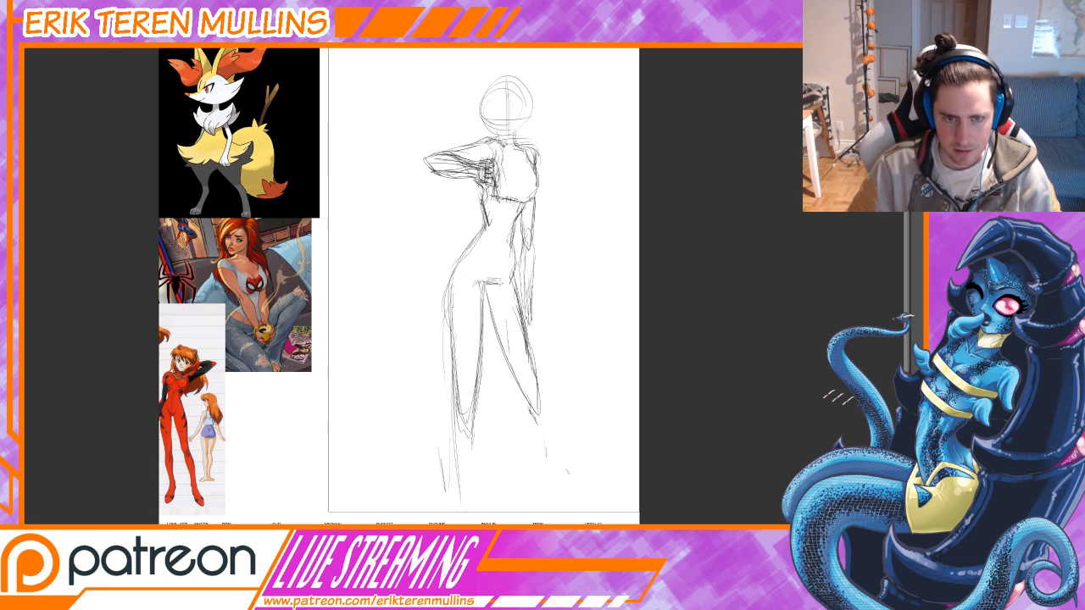
Erase the leftover construction lines of the straight leg below the knee.
{"action": "key", "text": "e"}
{"action": "mouse_move", "coordinate": [452, 416]}
{"action": "left_mouse_down"}
{"action": "mouse_move", "coordinate": [465, 443]}
{"action": "mouse_move", "coordinate": [458, 479]}
{"action": "left_mouse_up"}
{"action": "left_click_drag", "start_coordinate": [444, 444], "coordinate": [440, 487]}
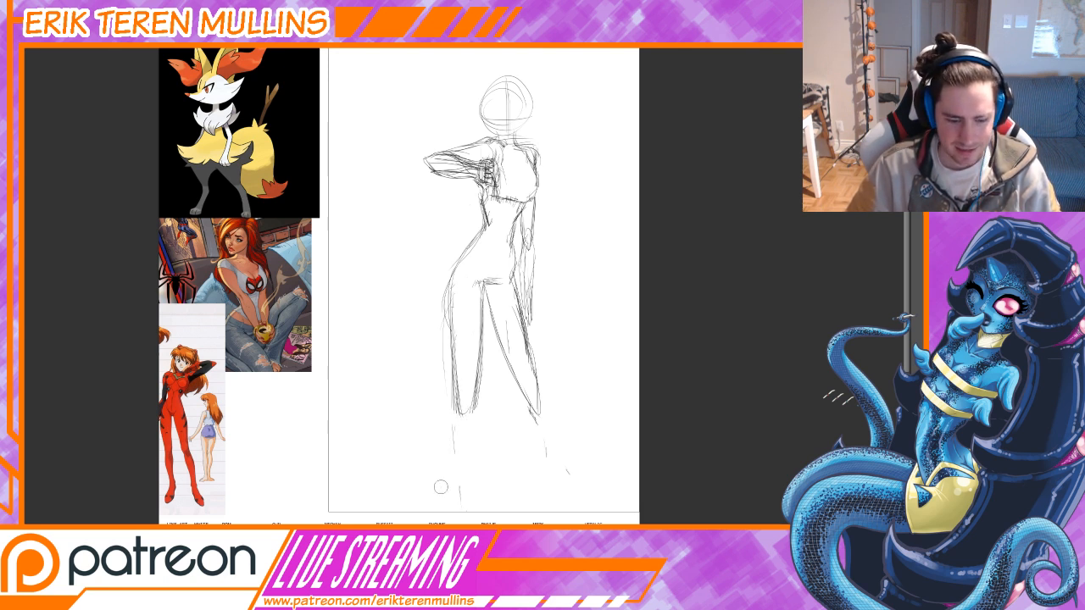
{"action": "scroll", "coordinate": [446, 455], "scroll_direction": "down", "scroll_amount": 2}
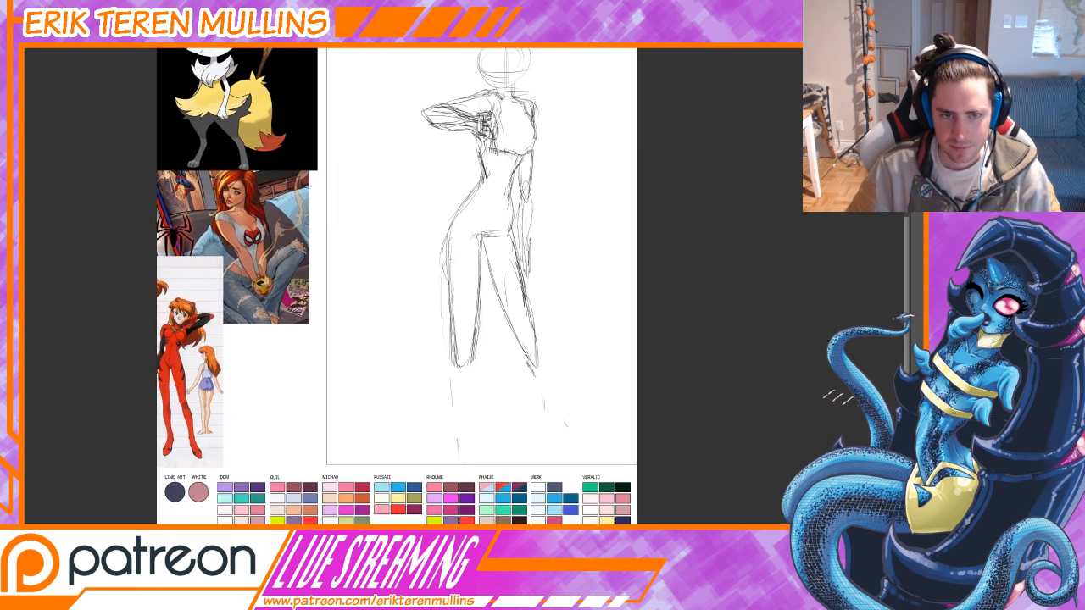
Sketch small ovals for the kneecaps at the lower ends of both thighs.
{"action": "left_click_drag", "start_coordinate": [528, 356], "coordinate": [536, 365]}
{"action": "mouse_move", "coordinate": [463, 369]}
{"action": "left_mouse_down"}
{"action": "mouse_move", "coordinate": [468, 387]}
{"action": "mouse_move", "coordinate": [475, 380]}
{"action": "left_mouse_up"}
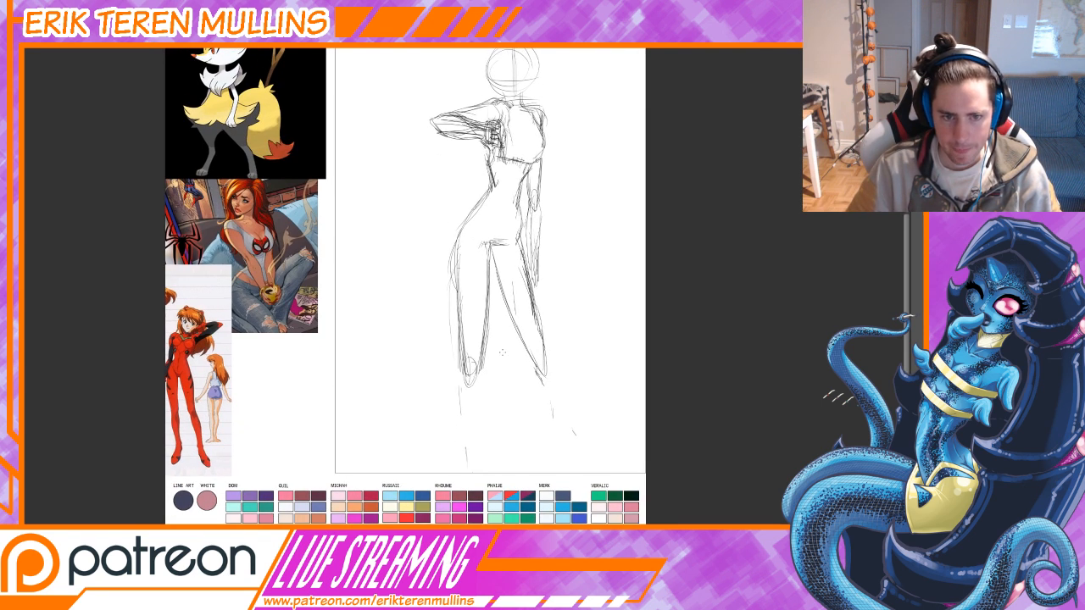
{"action": "left_click_drag", "start_coordinate": [537, 348], "coordinate": [543, 373]}
{"action": "left_click_drag", "start_coordinate": [542, 336], "coordinate": [536, 363]}
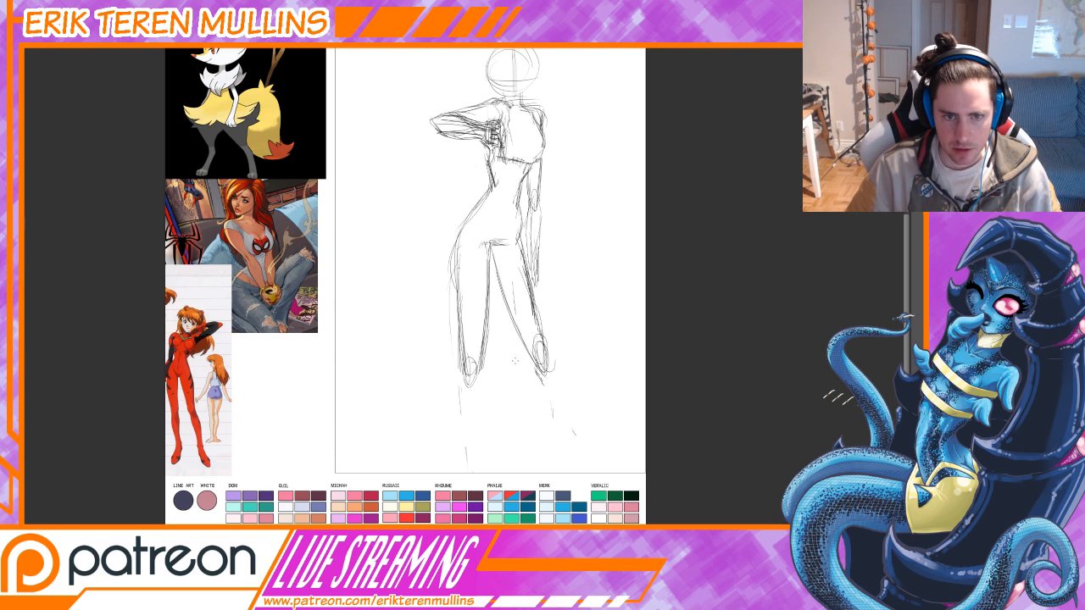
Sketch the straight leg's calf and shin from the knee down to the page's lower edge.
{"action": "mouse_move", "coordinate": [462, 380]}
{"action": "left_mouse_down"}
{"action": "mouse_move", "coordinate": [454, 422]}
{"action": "mouse_move", "coordinate": [473, 471]}
{"action": "mouse_move", "coordinate": [477, 428]}
{"action": "mouse_move", "coordinate": [476, 474]}
{"action": "left_mouse_up"}
{"action": "left_click_drag", "start_coordinate": [478, 398], "coordinate": [481, 488]}
{"action": "left_click_drag", "start_coordinate": [482, 370], "coordinate": [480, 437]}
{"action": "left_click_drag", "start_coordinate": [479, 442], "coordinate": [467, 485]}
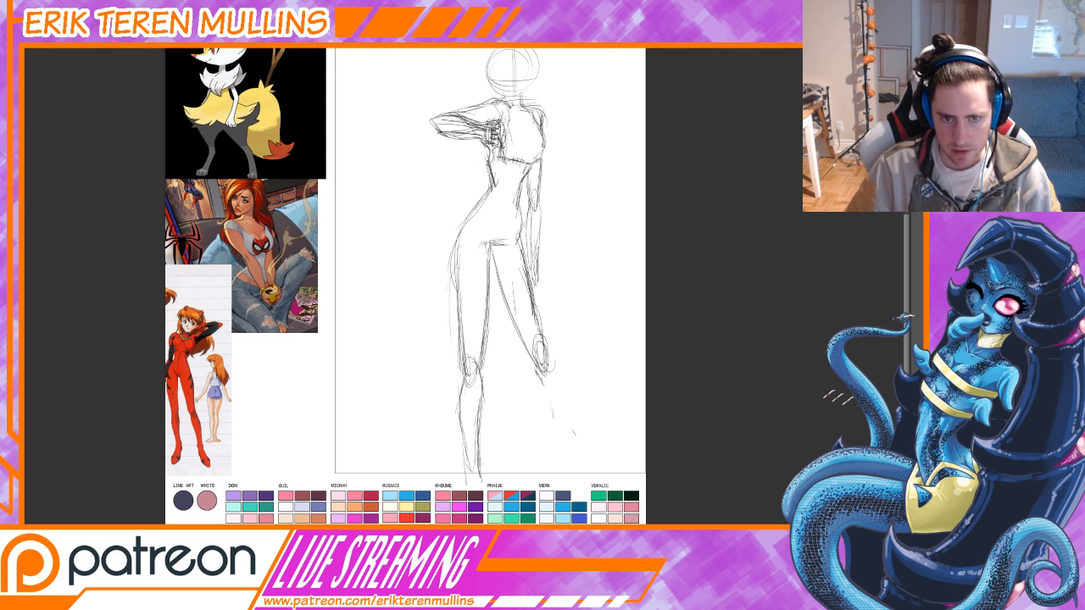
Sketch the outstretched leg's lower half down to the page edge and strengthen its knee and outer thigh.
{"action": "mouse_move", "coordinate": [549, 363]}
{"action": "left_mouse_down"}
{"action": "mouse_move", "coordinate": [562, 407]}
{"action": "mouse_move", "coordinate": [546, 401]}
{"action": "mouse_move", "coordinate": [573, 459]}
{"action": "mouse_move", "coordinate": [571, 407]}
{"action": "mouse_move", "coordinate": [581, 477]}
{"action": "left_mouse_up"}
{"action": "left_click_drag", "start_coordinate": [570, 423], "coordinate": [585, 478]}
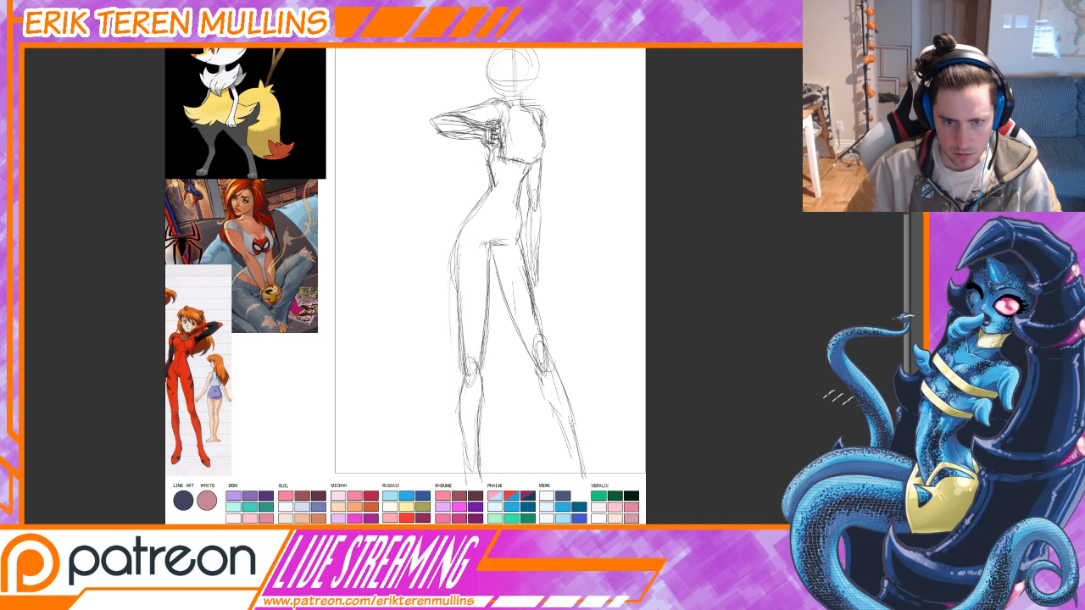
{"action": "left_click_drag", "start_coordinate": [555, 404], "coordinate": [578, 481]}
{"action": "left_click_drag", "start_coordinate": [562, 428], "coordinate": [581, 482]}
{"action": "left_click_drag", "start_coordinate": [546, 348], "coordinate": [562, 383]}
{"action": "left_click_drag", "start_coordinate": [535, 291], "coordinate": [545, 338]}
{"action": "mouse_move", "coordinate": [531, 288]}
{"action": "left_mouse_down"}
{"action": "mouse_move", "coordinate": [544, 401]}
{"action": "mouse_move", "coordinate": [535, 360]}
{"action": "left_mouse_up"}
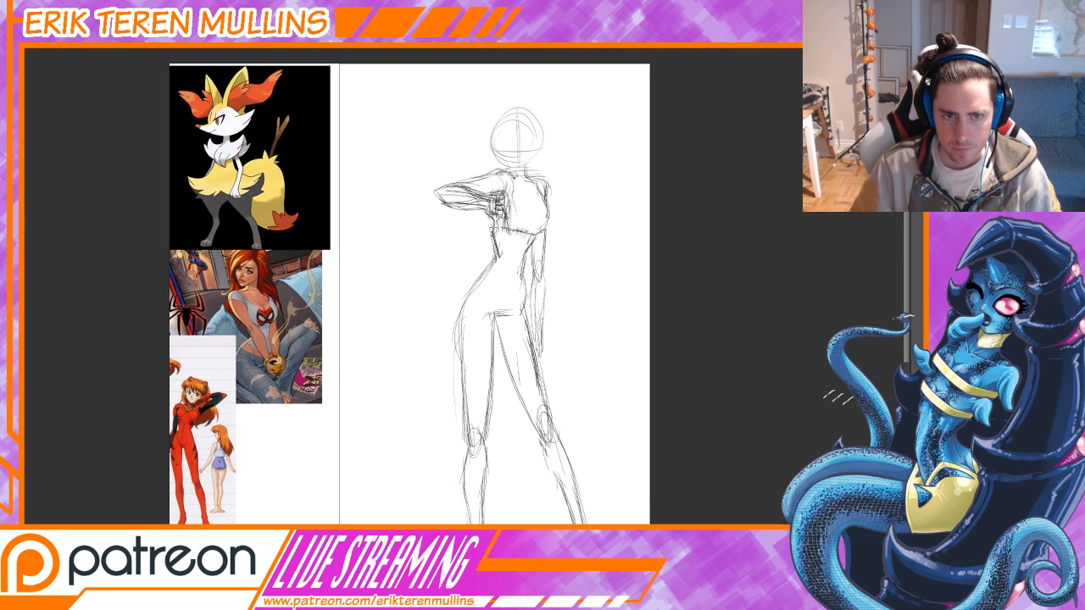
Touch up the torso's side beneath the raised hand and the upper part of the hanging arm.
{"action": "left_click_drag", "start_coordinate": [495, 219], "coordinate": [500, 237]}
{"action": "left_click_drag", "start_coordinate": [588, 297], "coordinate": [609, 317]}
{"action": "left_click_drag", "start_coordinate": [545, 237], "coordinate": [546, 267]}
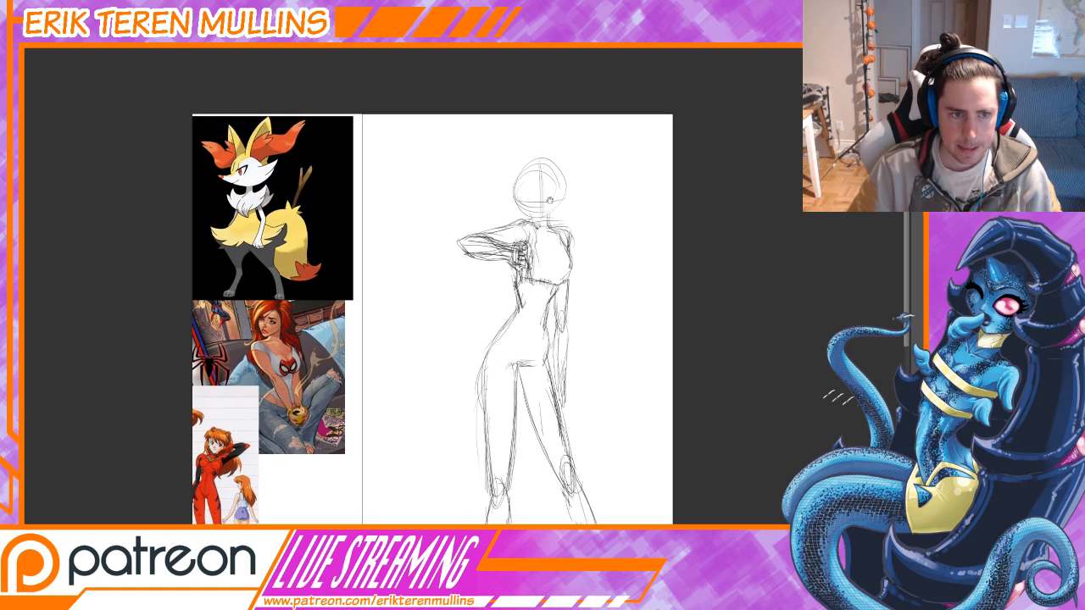
Sketch the face's sides and a tapered jaw and chin on the head circle.
{"action": "left_click_drag", "start_coordinate": [540, 191], "coordinate": [541, 192]}
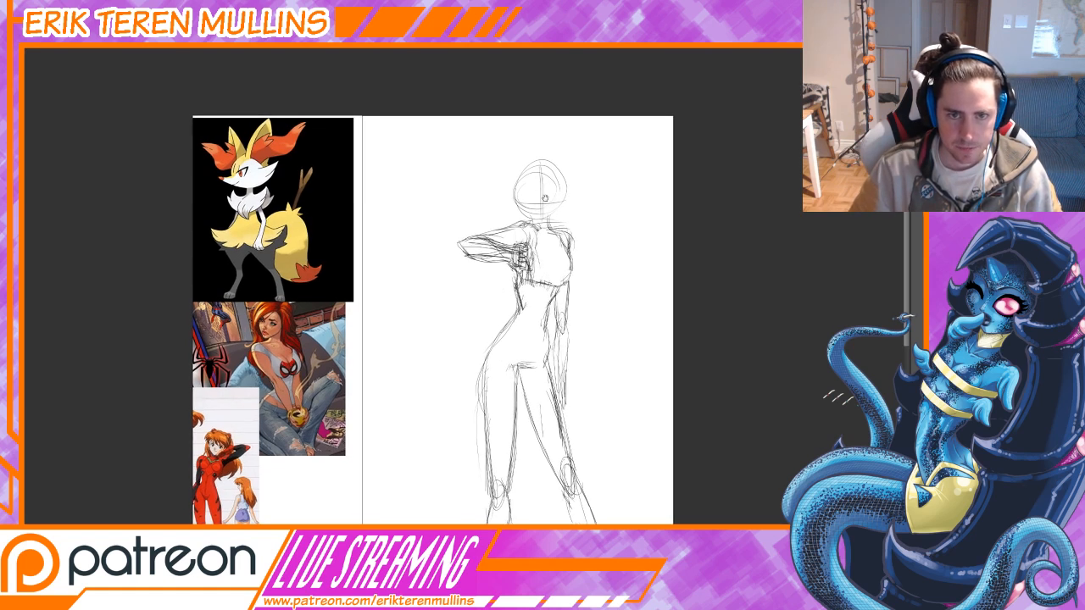
{"action": "left_click_drag", "start_coordinate": [516, 188], "coordinate": [527, 219]}
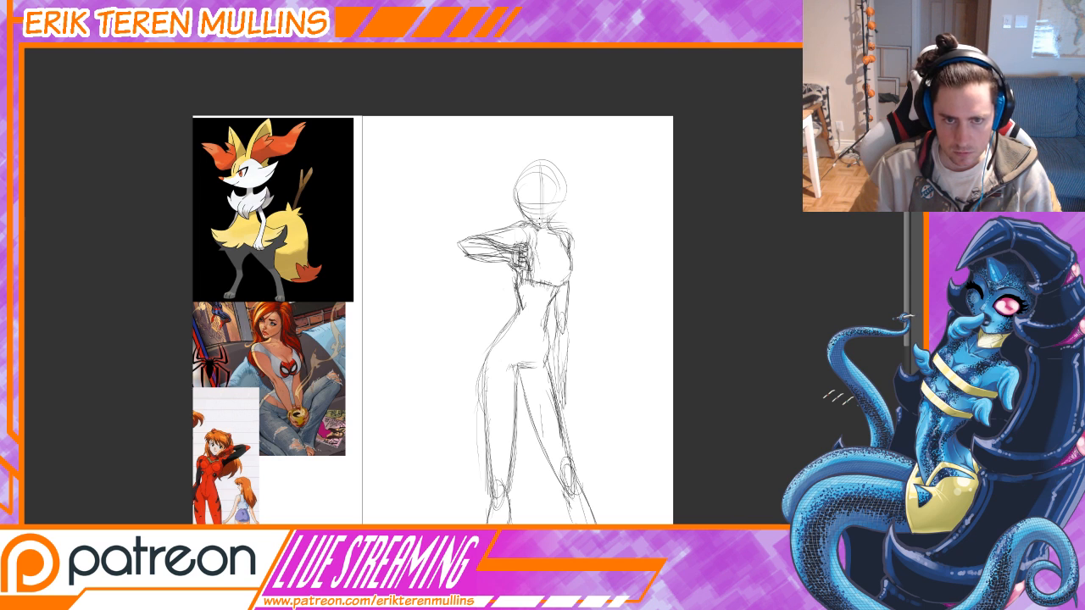
{"action": "left_click_drag", "start_coordinate": [563, 189], "coordinate": [560, 210]}
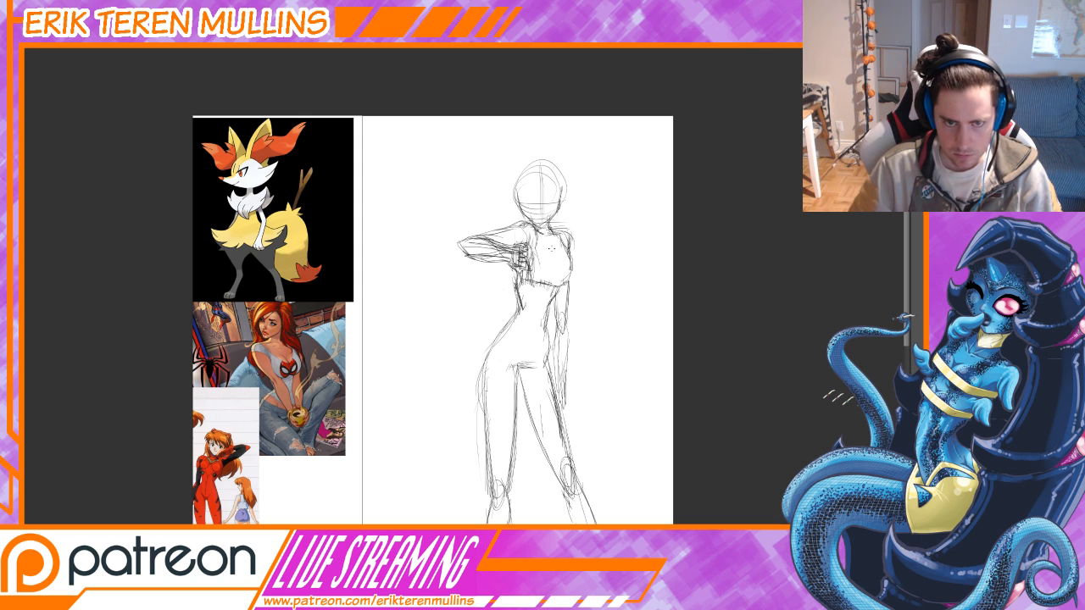
Refine the chest, waist and hip contours of the figure with light sketch strokes.
{"action": "left_click_drag", "start_coordinate": [546, 254], "coordinate": [564, 248]}
{"action": "mouse_move", "coordinate": [521, 327]}
{"action": "left_mouse_down"}
{"action": "mouse_move", "coordinate": [503, 381]}
{"action": "mouse_move", "coordinate": [505, 370]}
{"action": "left_mouse_up"}
{"action": "left_click_drag", "start_coordinate": [574, 318], "coordinate": [541, 261]}
{"action": "mouse_move", "coordinate": [545, 107]}
{"action": "left_mouse_down"}
{"action": "mouse_move", "coordinate": [545, 201]}
{"action": "mouse_move", "coordinate": [557, 187]}
{"action": "left_mouse_up"}
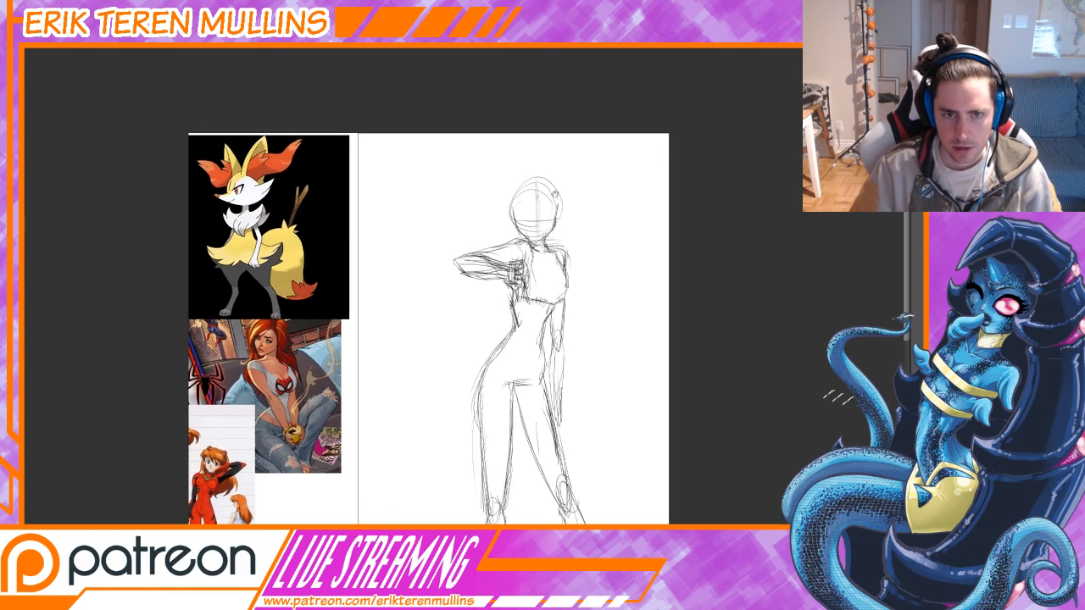
{"action": "left_click_drag", "start_coordinate": [543, 262], "coordinate": [544, 263]}
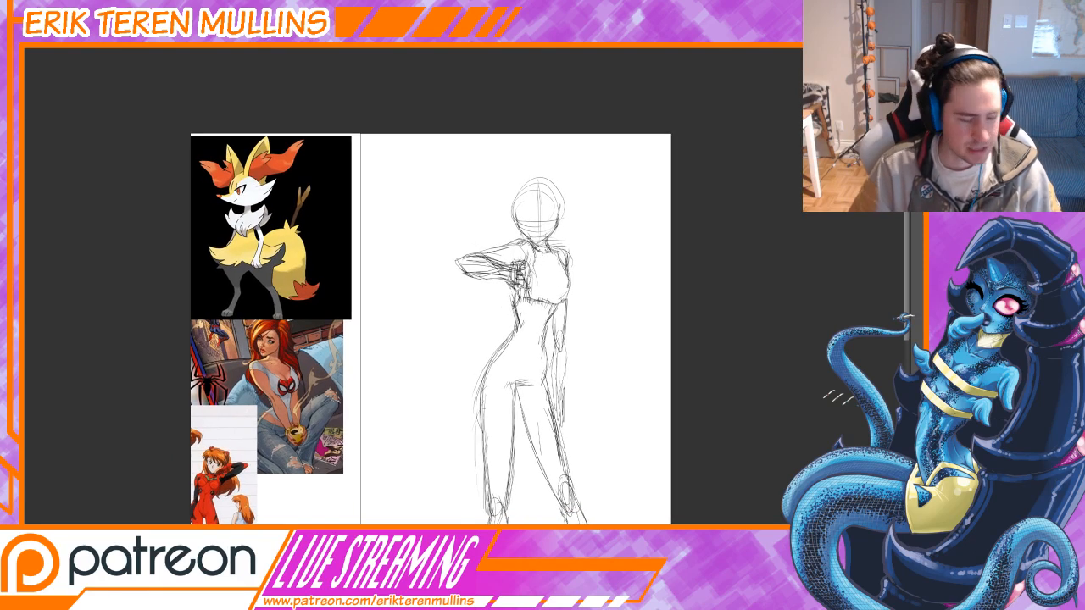
{"action": "left_click_drag", "start_coordinate": [582, 405], "coordinate": [571, 361]}
{"action": "left_click_drag", "start_coordinate": [576, 422], "coordinate": [579, 405]}
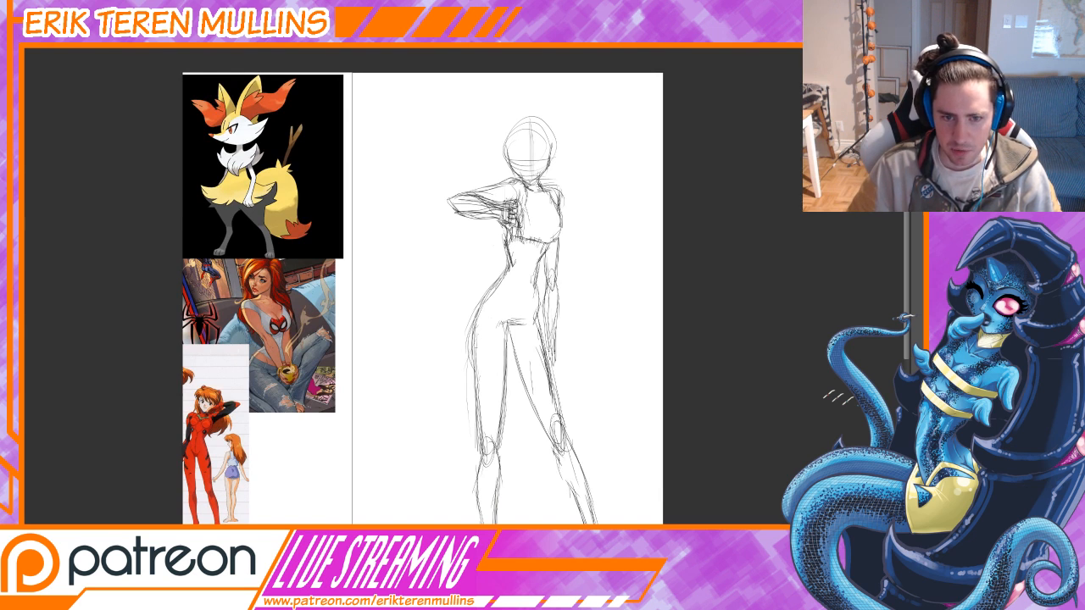
{"action": "left_click_drag", "start_coordinate": [555, 328], "coordinate": [553, 365]}
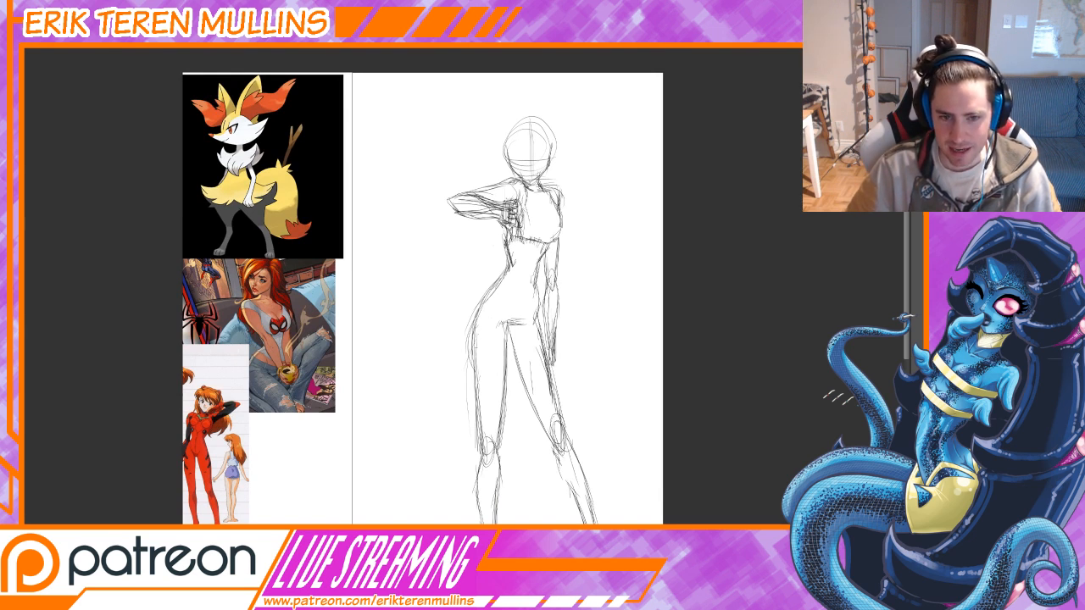
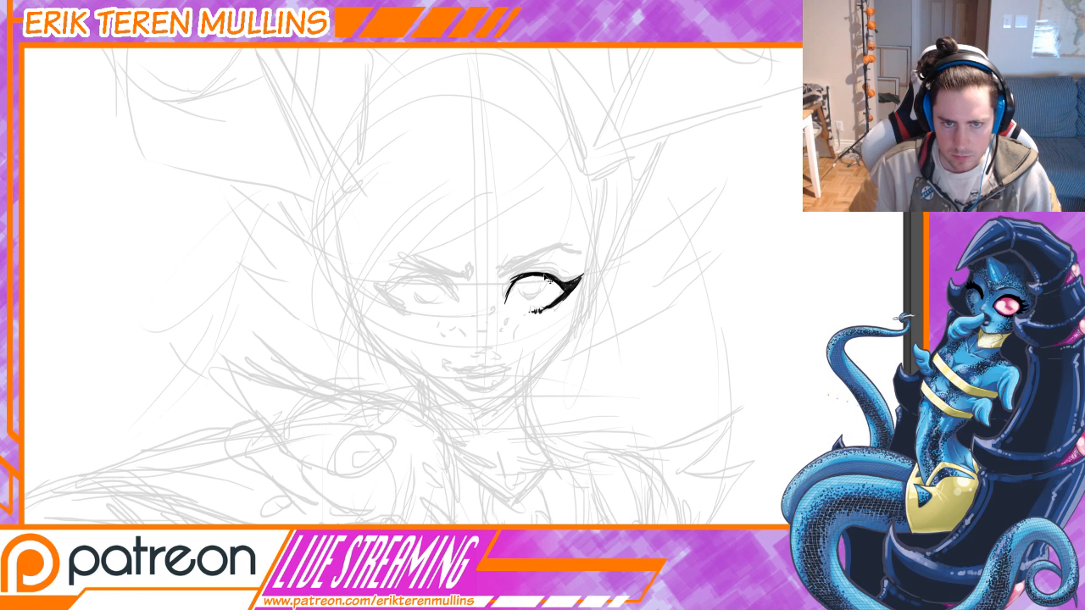
Ink the iris and pupil of the partly inked eye and the angled, tapering eyebrow above it.
{"action": "mouse_move", "coordinate": [549, 273]}
{"action": "left_mouse_down"}
{"action": "mouse_move", "coordinate": [574, 276]}
{"action": "mouse_move", "coordinate": [532, 301]}
{"action": "left_mouse_up"}
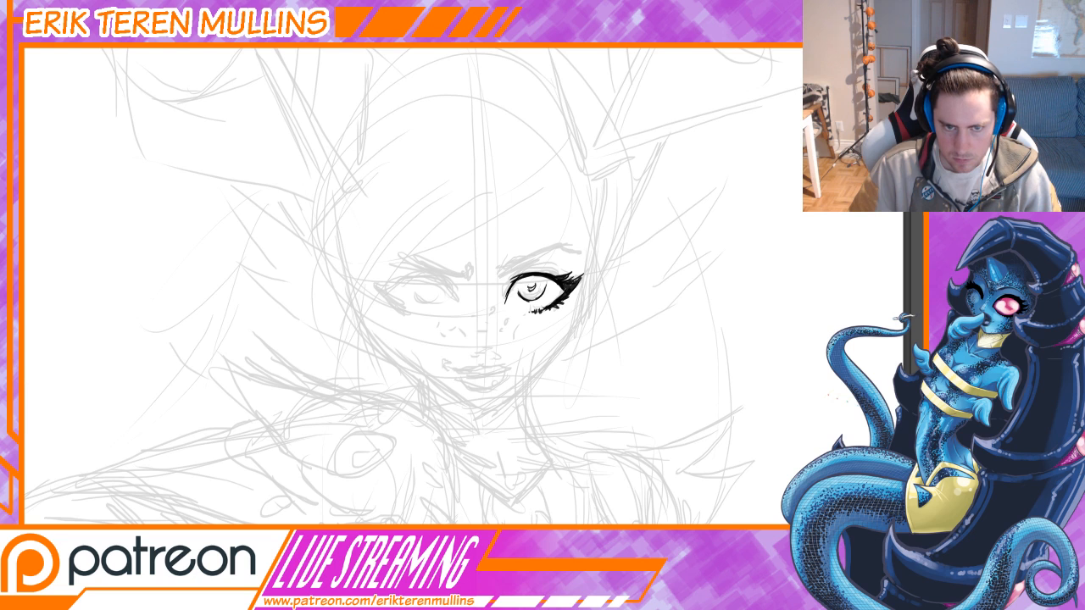
{"action": "left_click_drag", "start_coordinate": [532, 297], "coordinate": [617, 300]}
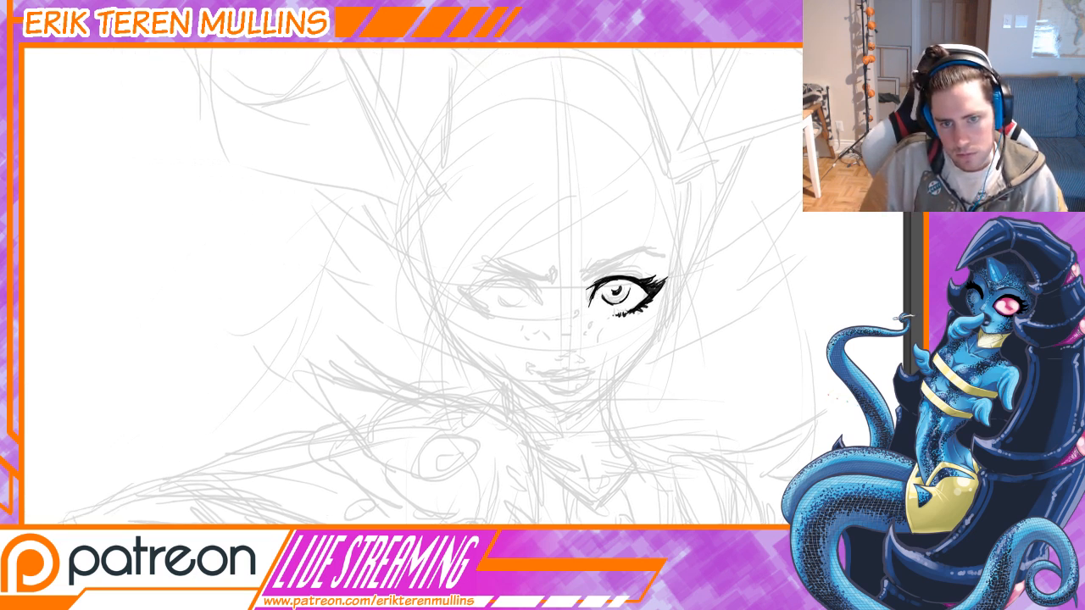
{"action": "mouse_move", "coordinate": [604, 287]}
{"action": "left_mouse_down"}
{"action": "mouse_move", "coordinate": [629, 283]}
{"action": "mouse_move", "coordinate": [555, 312]}
{"action": "mouse_move", "coordinate": [628, 273]}
{"action": "left_mouse_up"}
{"action": "left_click_drag", "start_coordinate": [619, 281], "coordinate": [637, 274]}
{"action": "left_click_drag", "start_coordinate": [623, 282], "coordinate": [639, 277]}
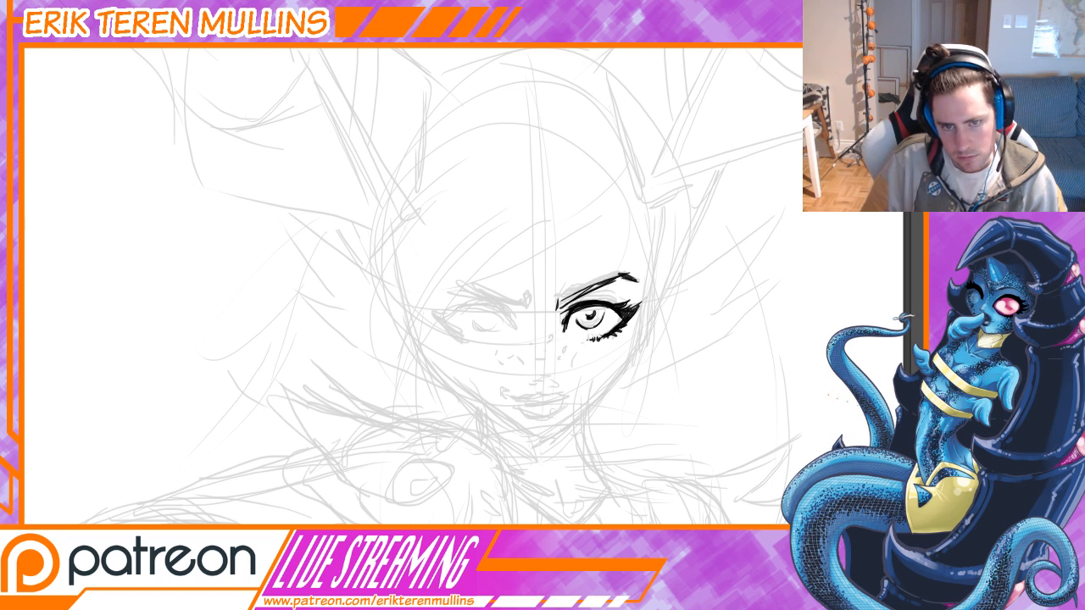
{"action": "left_click_drag", "start_coordinate": [560, 310], "coordinate": [565, 296]}
{"action": "left_click_drag", "start_coordinate": [562, 306], "coordinate": [574, 293]}
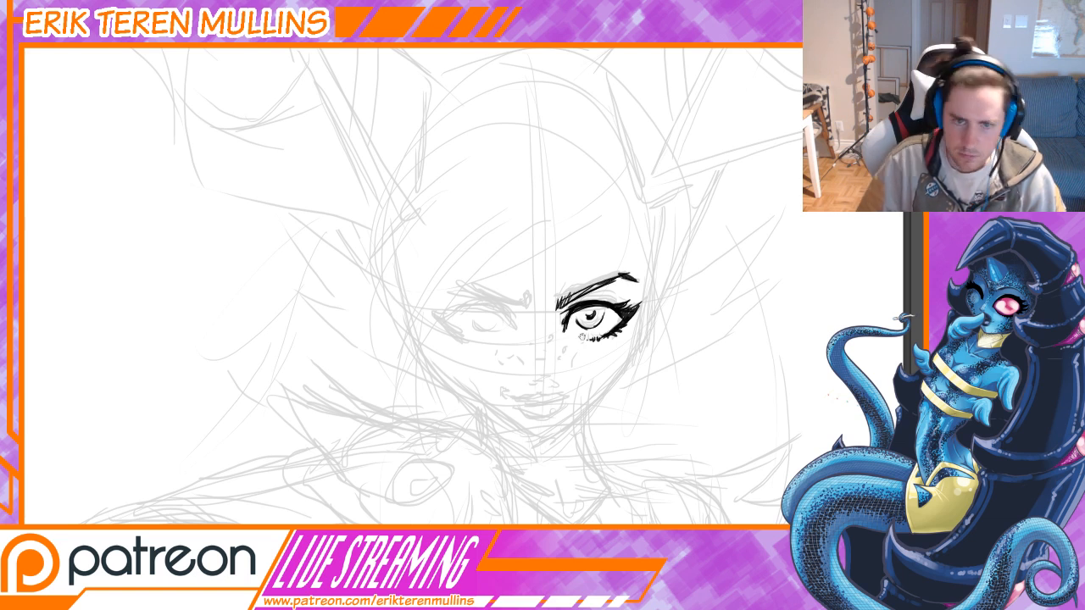
Duplicate the inked eye and eyebrow, flip the copy horizontally and place it over the opposite sketched eye.
{"action": "left_click_drag", "start_coordinate": [557, 333], "coordinate": [491, 325]}
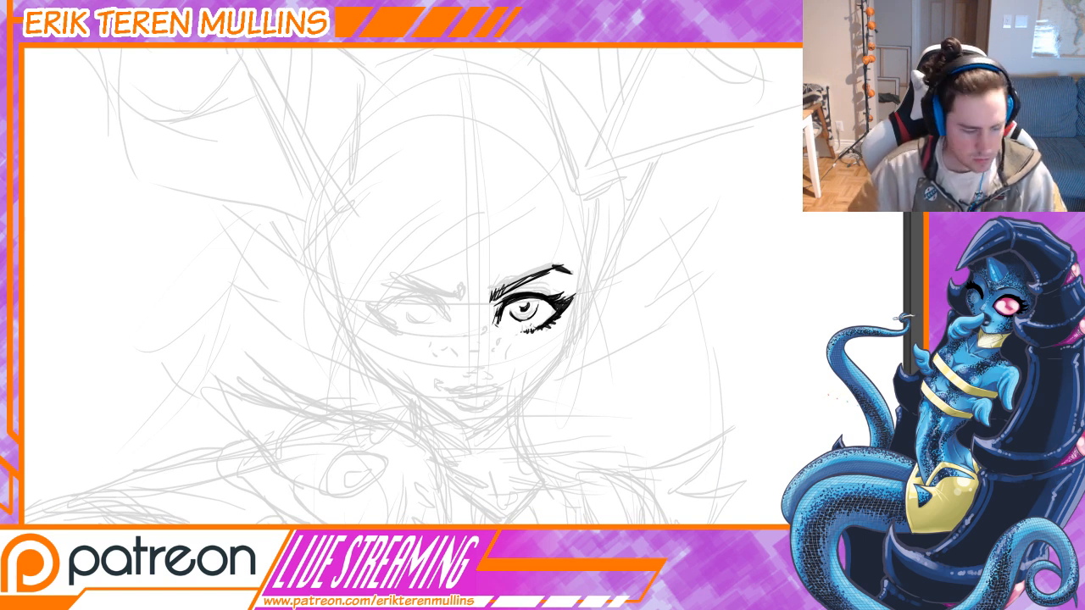
{"action": "mouse_move", "coordinate": [585, 253]}
{"action": "left_mouse_down"}
{"action": "mouse_move", "coordinate": [562, 352]}
{"action": "mouse_move", "coordinate": [461, 328]}
{"action": "mouse_move", "coordinate": [509, 250]}
{"action": "mouse_move", "coordinate": [555, 249]}
{"action": "left_mouse_up"}
{"action": "key", "text": "ctrl+t"}
{"action": "right_click", "coordinate": [543, 290]}
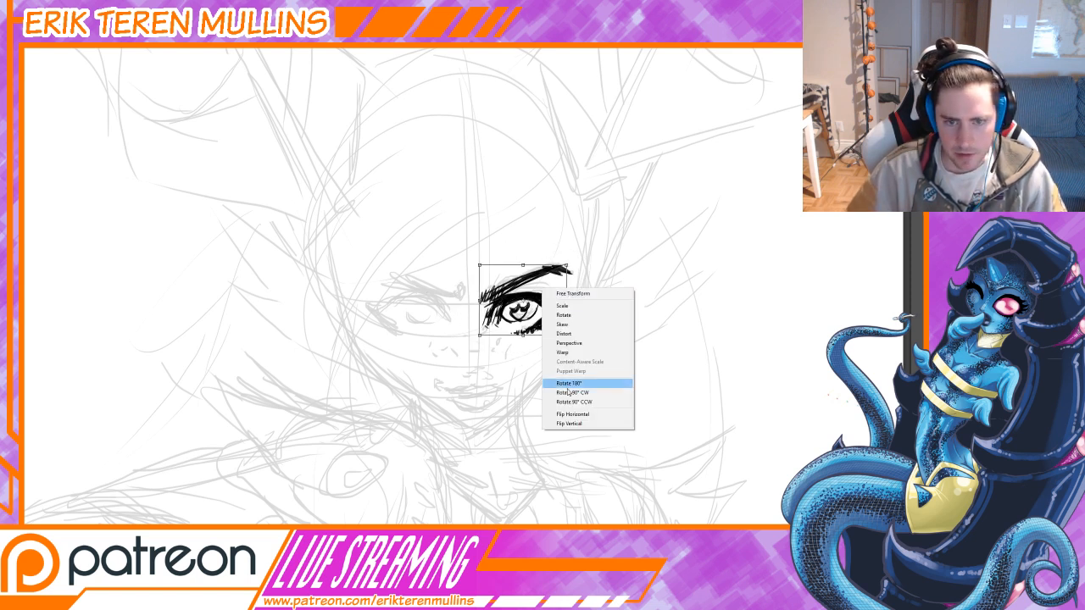
{"action": "left_click", "coordinate": [570, 415]}
{"action": "key", "text": "Return"}
{"action": "left_click_drag", "start_coordinate": [564, 345], "coordinate": [434, 339]}
{"action": "key", "text": "ctrl+d"}
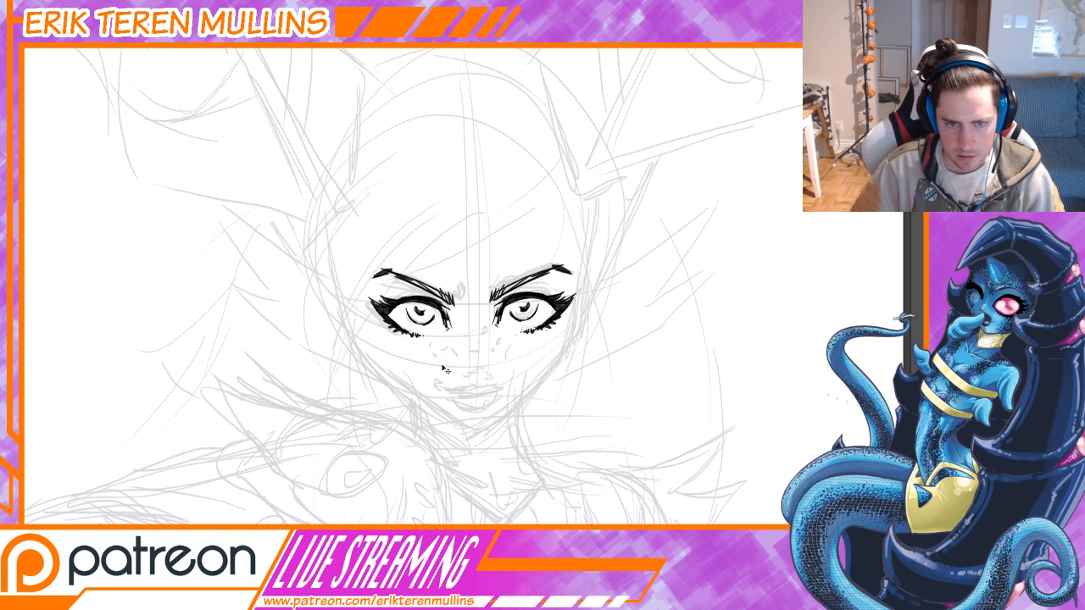
Ink the tip of the nose with small nostril strokes on the face's centre line.
{"action": "left_click_drag", "start_coordinate": [498, 438], "coordinate": [524, 413]}
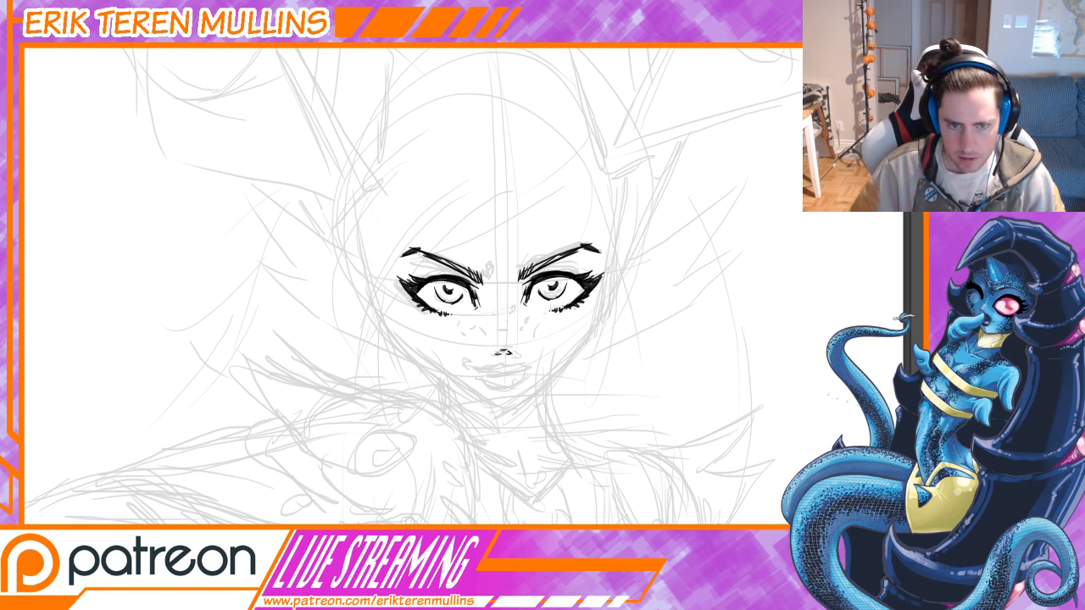
{"action": "left_click_drag", "start_coordinate": [516, 356], "coordinate": [529, 356]}
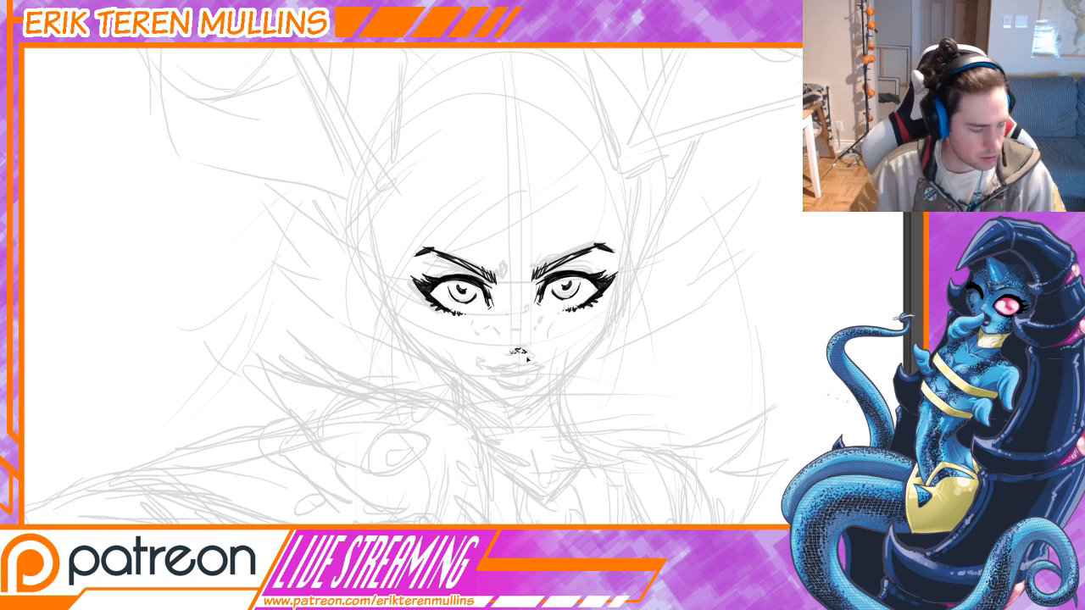
{"action": "left_click_drag", "start_coordinate": [523, 353], "coordinate": [542, 364]}
{"action": "key", "text": "Return"}
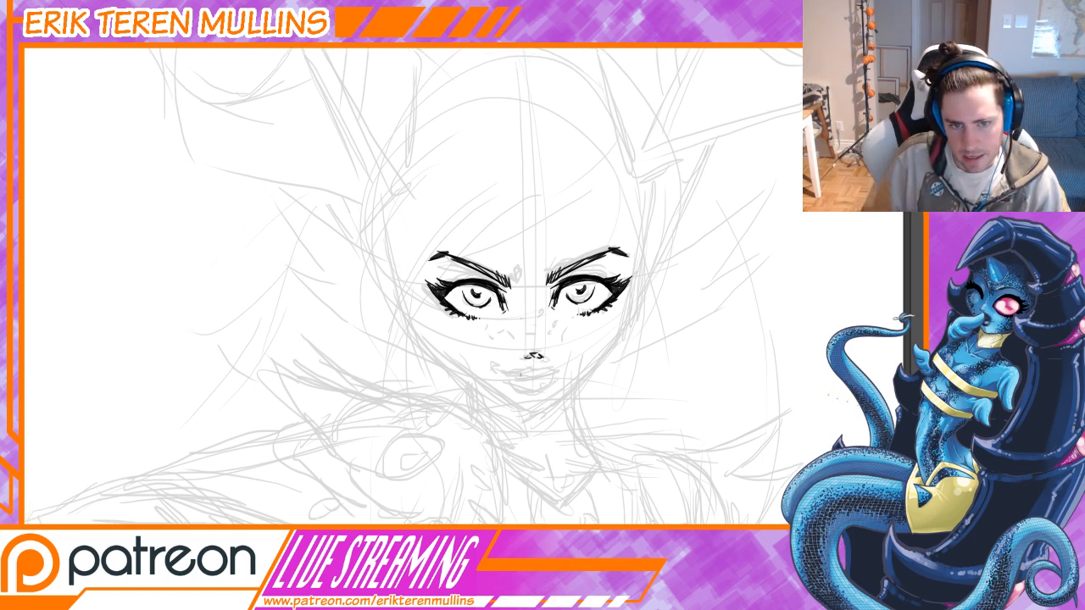
Ink the closed mouth line and the upper lip over the faint sketch, redoing strokes as needed.
{"action": "mouse_move", "coordinate": [496, 370]}
{"action": "left_mouse_down"}
{"action": "mouse_move", "coordinate": [535, 377]}
{"action": "mouse_move", "coordinate": [522, 375]}
{"action": "left_mouse_up"}
{"action": "key", "text": "ctrl+z"}
{"action": "key", "text": "ctrl+z"}
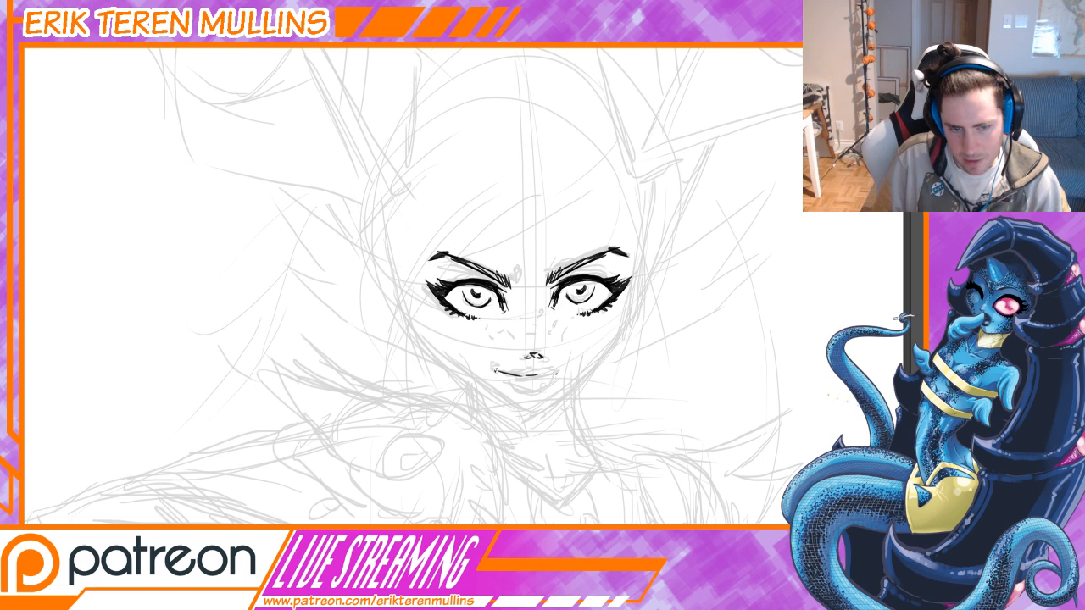
{"action": "scroll", "coordinate": [550, 383], "scroll_direction": "up", "scroll_amount": 5}
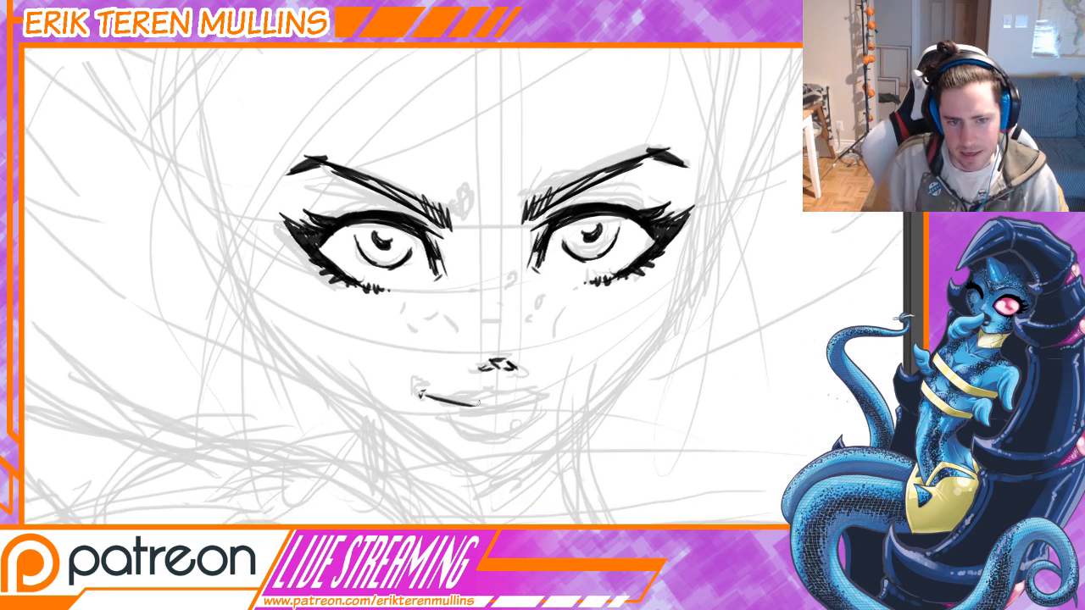
{"action": "key", "text": "ctrl+z"}
{"action": "mouse_move", "coordinate": [471, 405]}
{"action": "left_mouse_down"}
{"action": "mouse_move", "coordinate": [547, 399]}
{"action": "mouse_move", "coordinate": [527, 404]}
{"action": "left_mouse_up"}
{"action": "key", "text": "ctrl+z"}
{"action": "key", "text": "ctrl+z"}
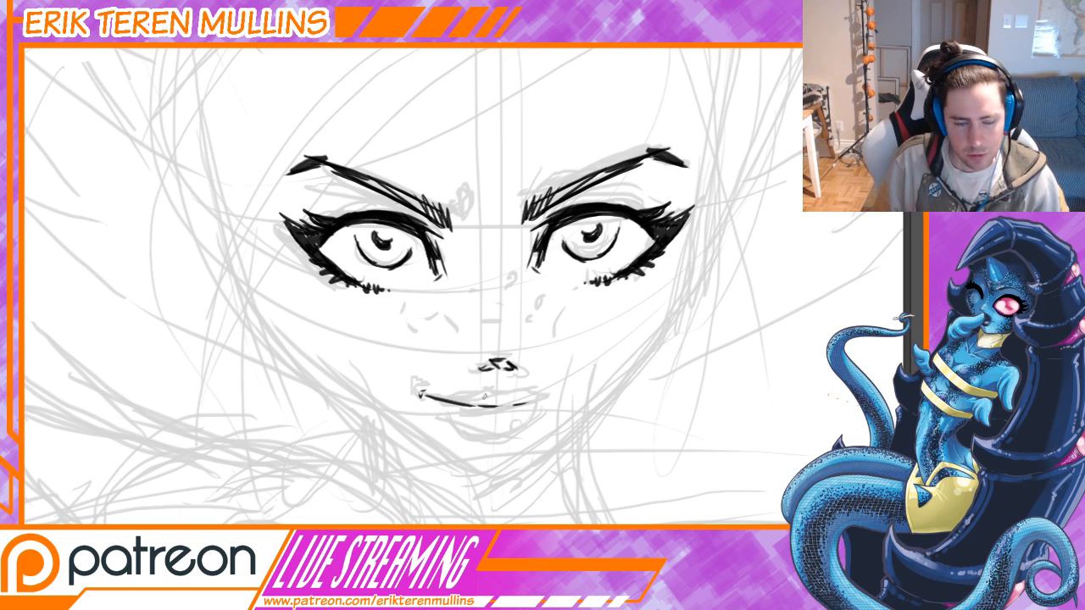
{"action": "left_click_drag", "start_coordinate": [436, 399], "coordinate": [545, 397]}
{"action": "key", "text": "ctrl+z"}
{"action": "key", "text": "ctrl+z"}
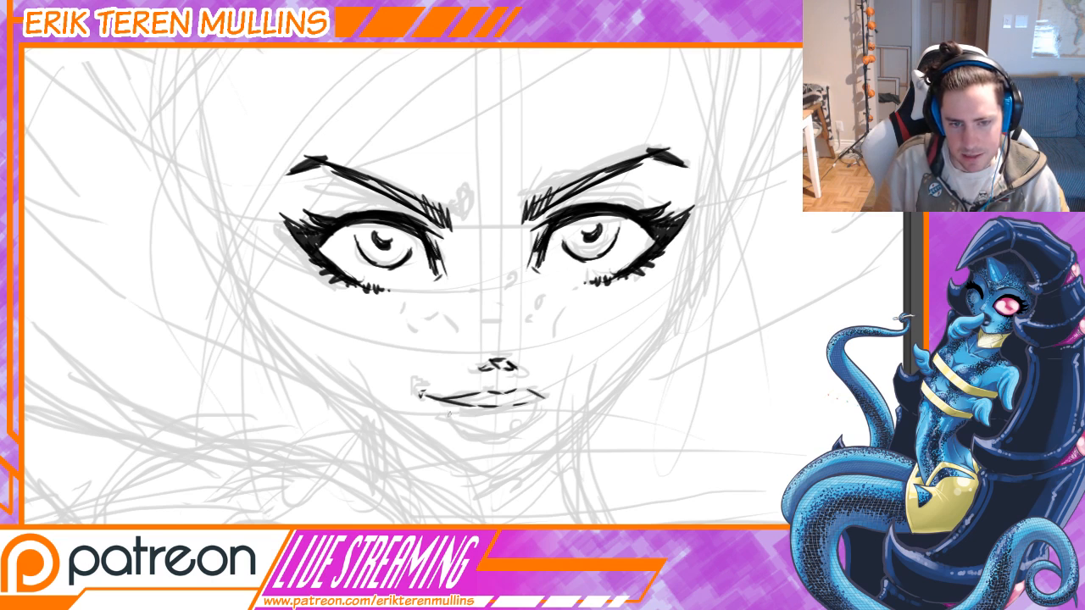
{"action": "left_click_drag", "start_coordinate": [452, 418], "coordinate": [527, 432]}
{"action": "key", "text": "ctrl+z"}
{"action": "left_click_drag", "start_coordinate": [454, 426], "coordinate": [530, 434]}
{"action": "key", "text": "ctrl+z"}
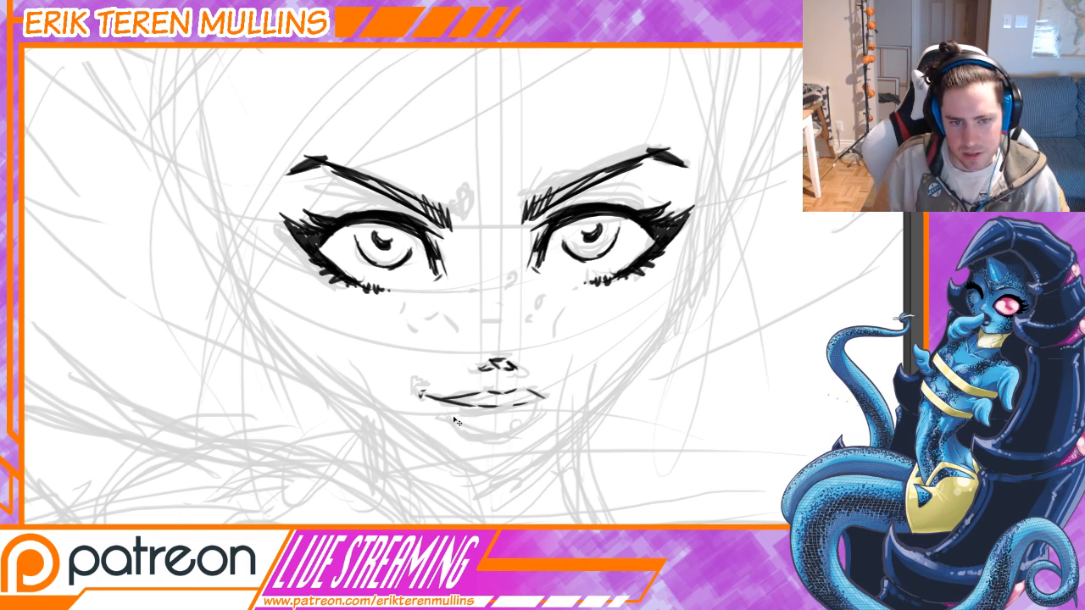
{"action": "left_click_drag", "start_coordinate": [455, 421], "coordinate": [537, 431]}
{"action": "key", "text": "ctrl+z"}
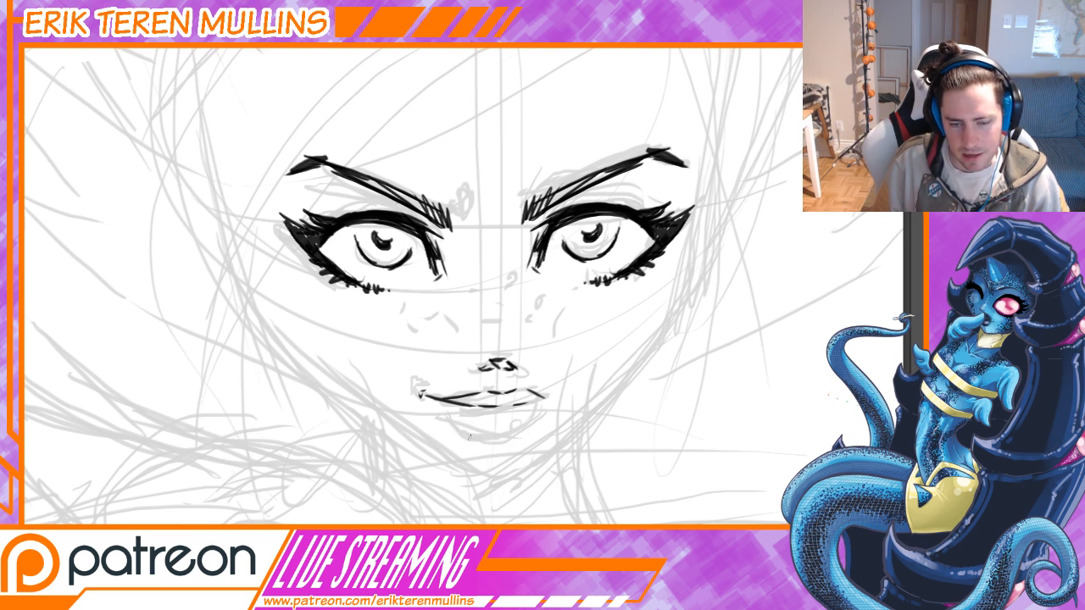
{"action": "left_click_drag", "start_coordinate": [454, 424], "coordinate": [535, 429]}
{"action": "key", "text": "ctrl+z"}
{"action": "left_click_drag", "start_coordinate": [451, 424], "coordinate": [534, 429]}
{"action": "key", "text": "ctrl+z"}
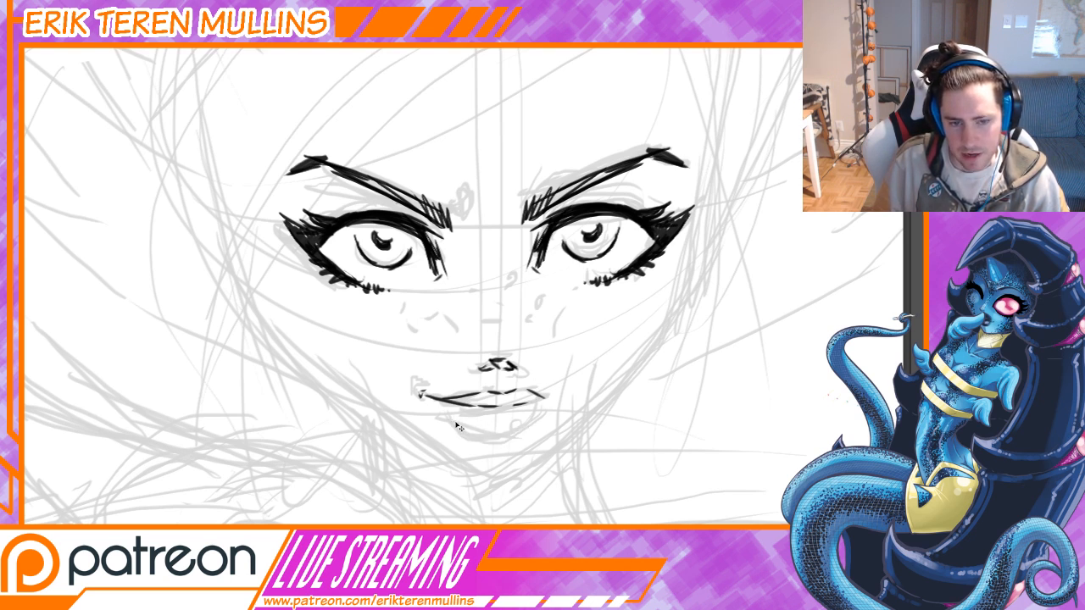
Ink the curved underside of the lower lip and refine its end with a much smaller eraser.
{"action": "left_click_drag", "start_coordinate": [451, 424], "coordinate": [532, 429]}
{"action": "key", "text": "e"}
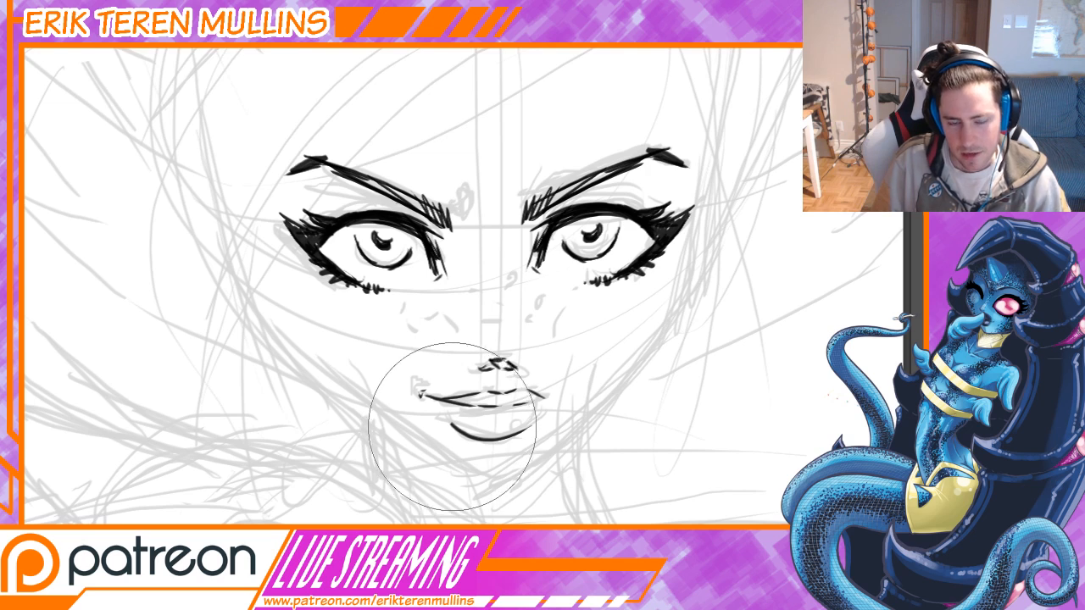
{"action": "key", "text": "["}
{"action": "key", "text": "["}
{"action": "key", "text": "["}
{"action": "key", "text": "["}
{"action": "key", "text": "["}
{"action": "key", "text": "["}
{"action": "key", "text": "["}
{"action": "key", "text": "["}
{"action": "left_click_drag", "start_coordinate": [449, 428], "coordinate": [454, 437]}
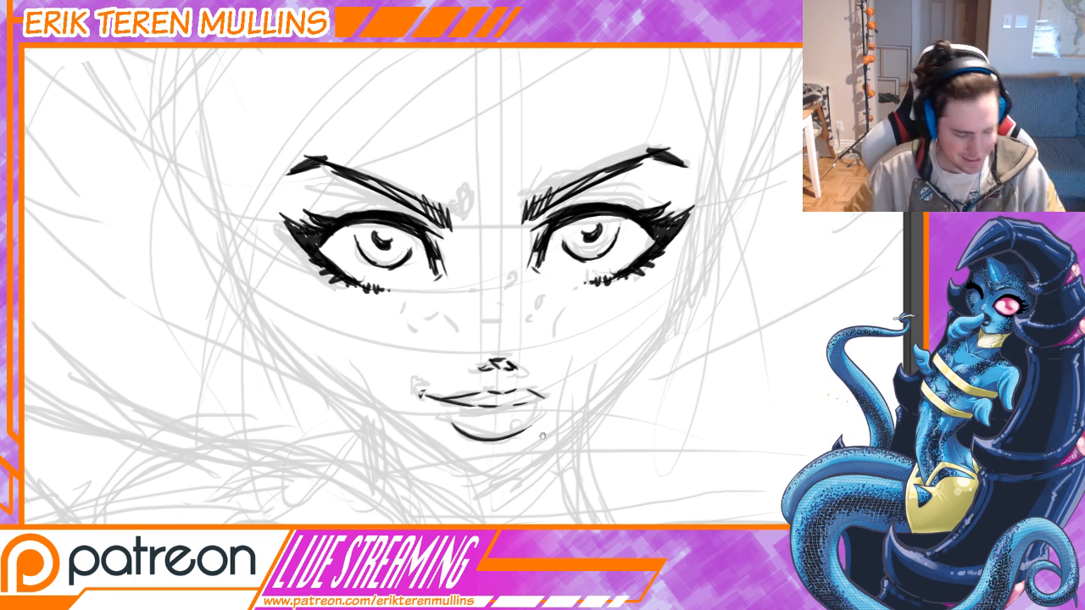
Check the proportions of the inked facial features against the whole upper-body sketch.
{"action": "key", "text": "ctrl+minus"}
{"action": "key", "text": "ctrl+minus"}
{"action": "key", "text": "ctrl+minus"}
{"action": "key", "text": "ctrl+minus"}
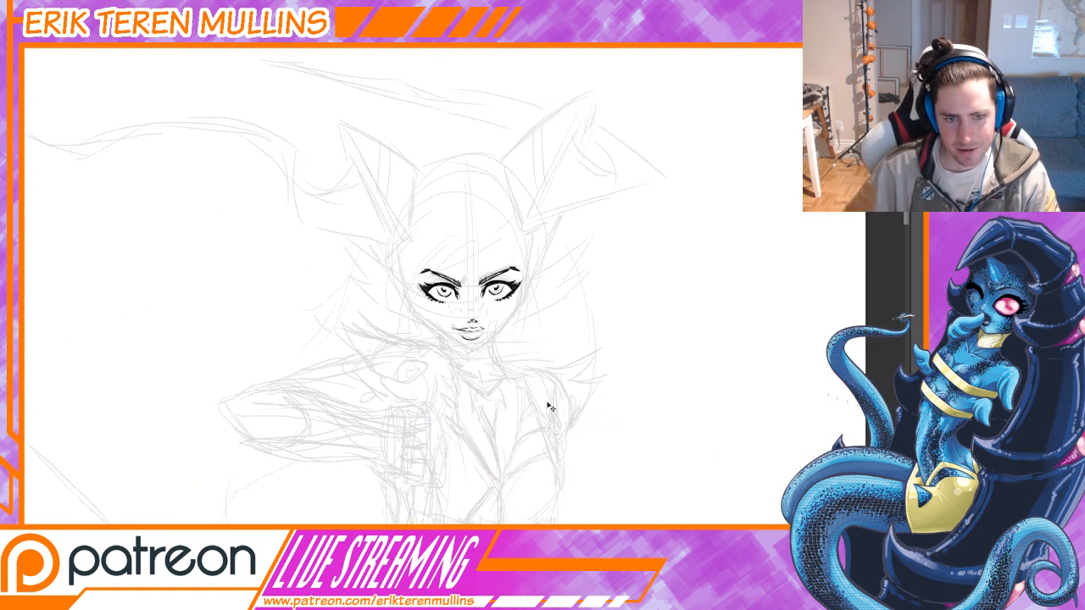
{"action": "key", "text": "ctrl+plus"}
{"action": "key", "text": "ctrl+plus"}
{"action": "key", "text": "ctrl+plus"}
{"action": "key", "text": "ctrl+plus"}
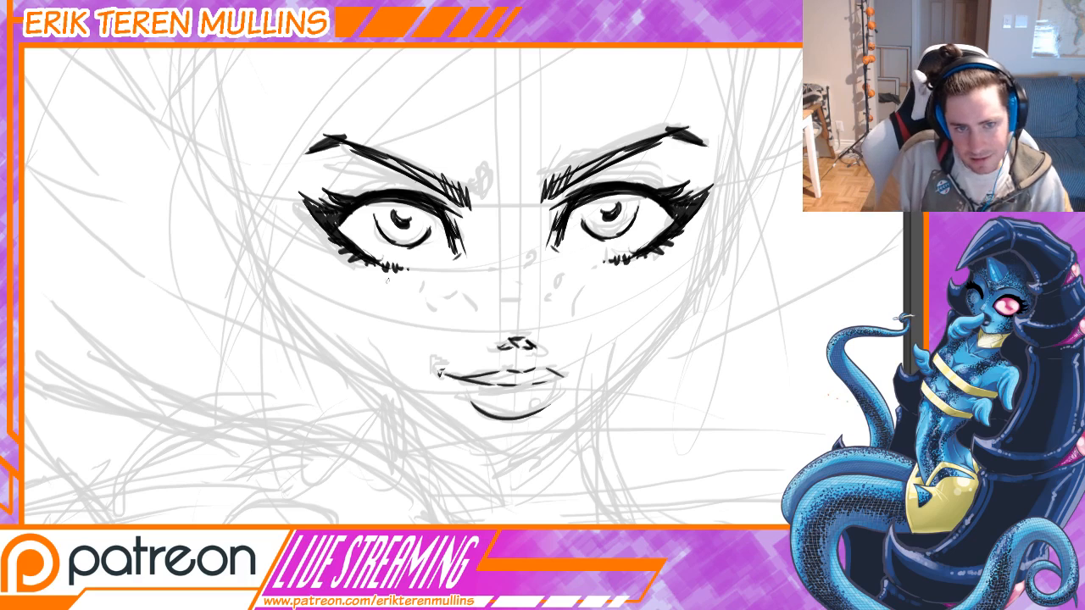
Draw short slanted hatching strokes across the cheeks and the bridge of the nose beneath the eyes.
{"action": "left_click_drag", "start_coordinate": [393, 278], "coordinate": [448, 278]}
{"action": "left_click_drag", "start_coordinate": [382, 287], "coordinate": [499, 276]}
{"action": "mouse_move", "coordinate": [463, 302]}
{"action": "left_mouse_down"}
{"action": "mouse_move", "coordinate": [516, 274]}
{"action": "mouse_move", "coordinate": [503, 285]}
{"action": "mouse_move", "coordinate": [585, 282]}
{"action": "left_mouse_up"}
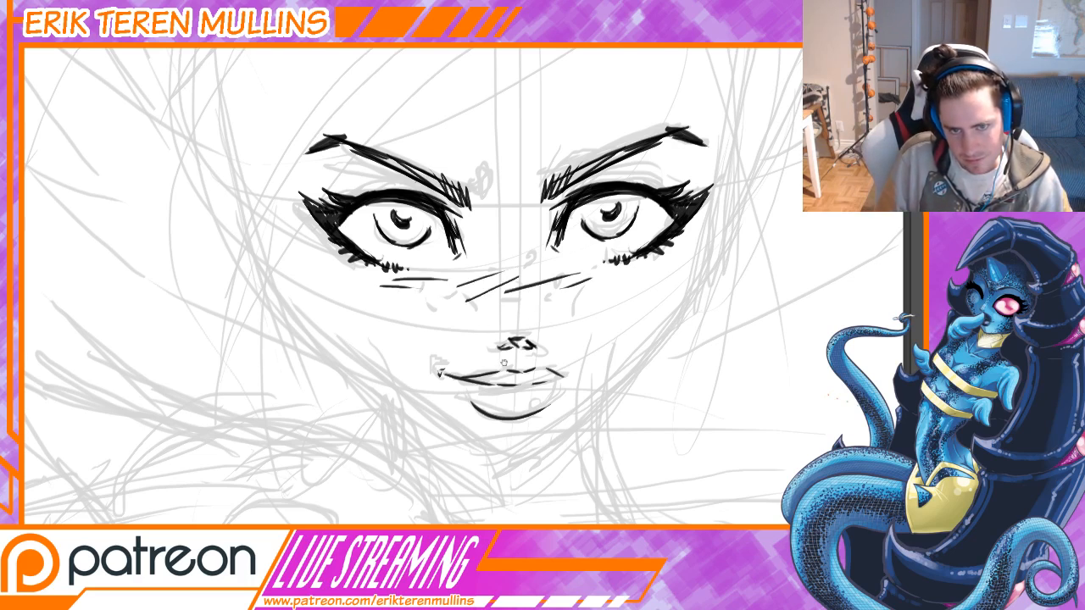
Extend and thicken the inner ends of both eyebrows with dark hatched strokes toward the nose bridge.
{"action": "left_click_drag", "start_coordinate": [492, 366], "coordinate": [471, 365]}
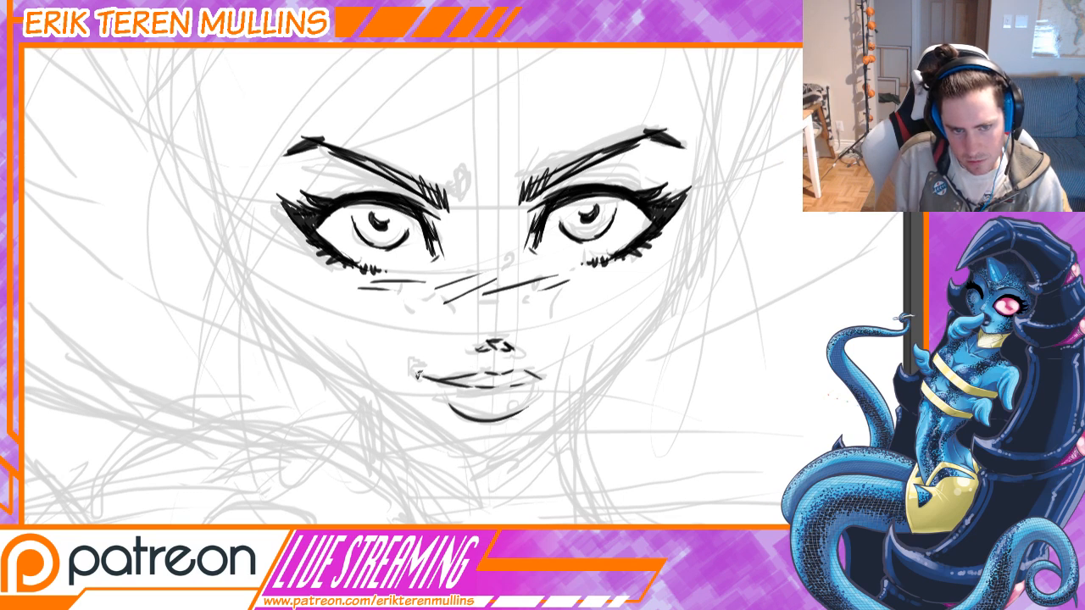
{"action": "left_click_drag", "start_coordinate": [420, 373], "coordinate": [413, 449]}
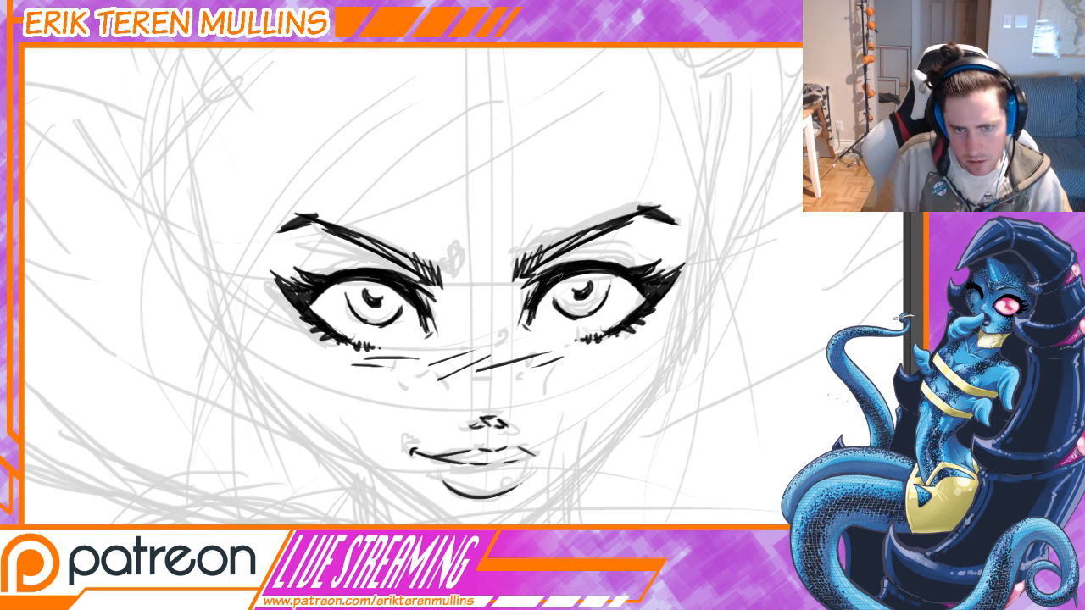
{"action": "left_click_drag", "start_coordinate": [425, 279], "coordinate": [448, 292]}
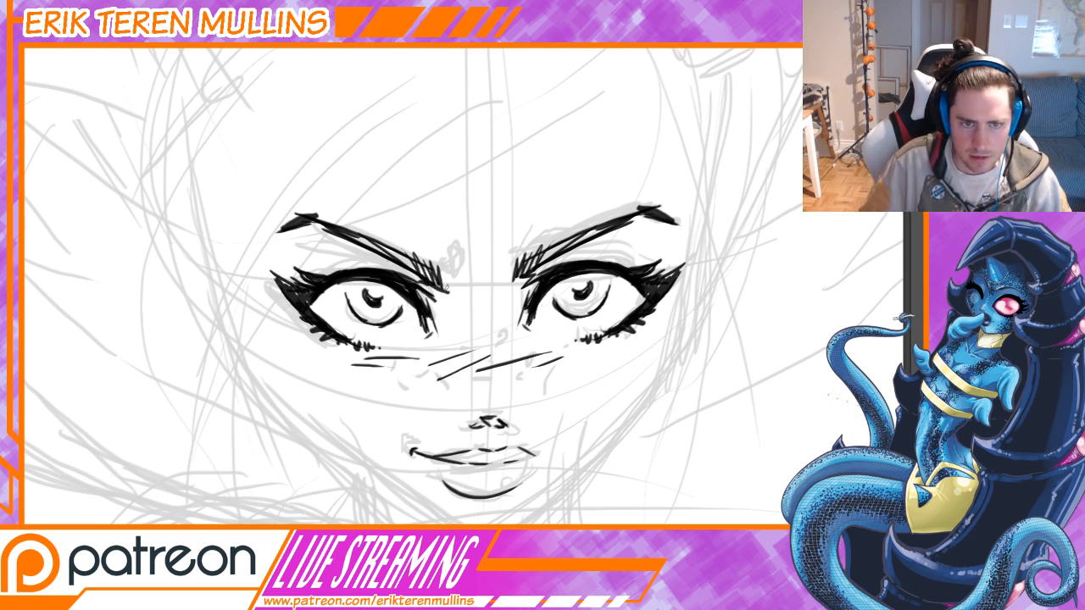
{"action": "left_click_drag", "start_coordinate": [418, 259], "coordinate": [454, 293]}
{"action": "left_click_drag", "start_coordinate": [451, 275], "coordinate": [460, 294]}
{"action": "left_click_drag", "start_coordinate": [536, 251], "coordinate": [506, 291]}
{"action": "left_click_drag", "start_coordinate": [576, 236], "coordinate": [512, 268]}
{"action": "left_click_drag", "start_coordinate": [603, 220], "coordinate": [534, 255]}
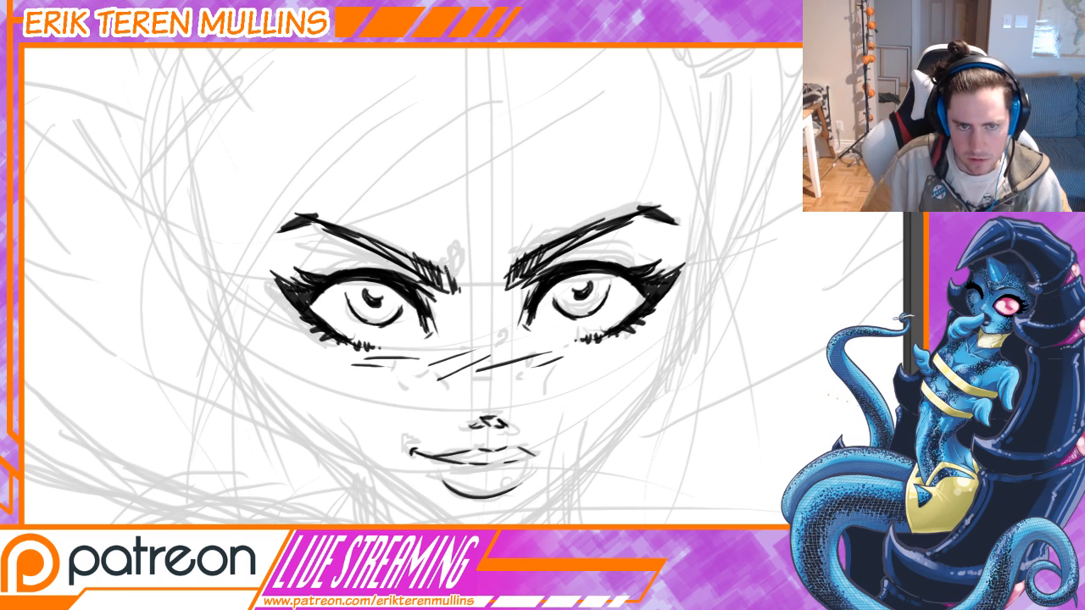
{"action": "left_click_drag", "start_coordinate": [411, 253], "coordinate": [457, 272]}
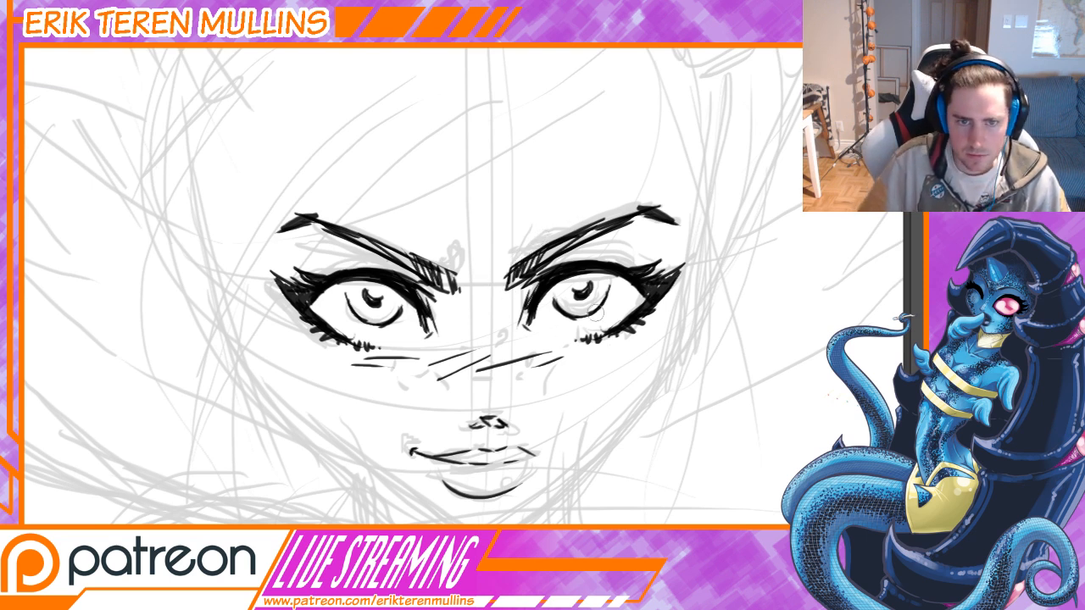
Examine the inked face within the surrounding sketch of the ears, hair and shoulders.
{"action": "key", "text": "ctrl+minus"}
{"action": "key", "text": "ctrl+minus"}
{"action": "key", "text": "ctrl+minus"}
{"action": "key", "text": "ctrl+minus"}
{"action": "key", "text": "ctrl+minus"}
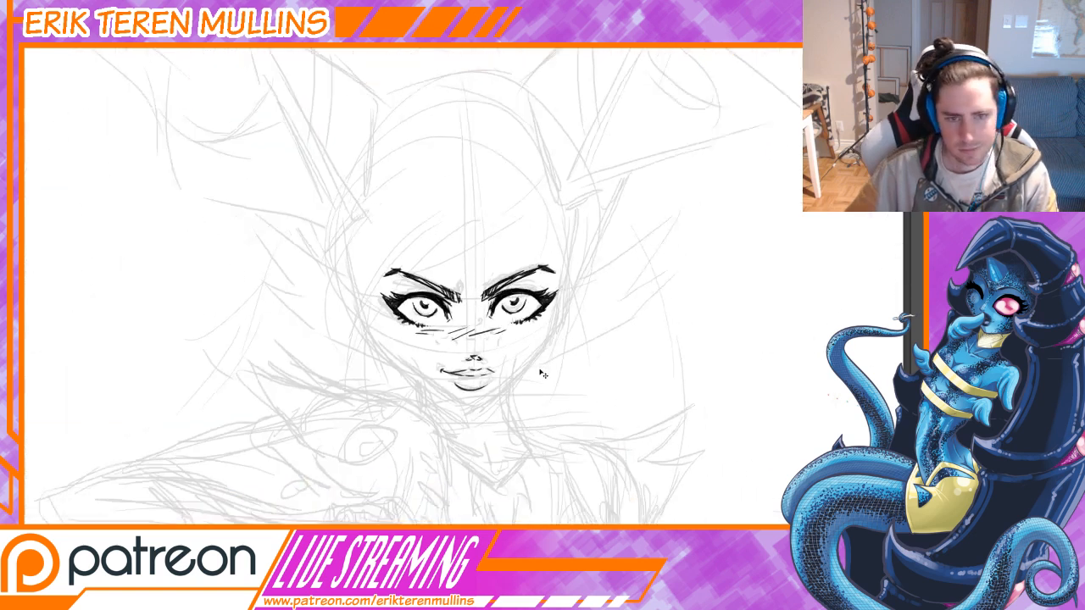
{"action": "key", "text": "ctrl+plus"}
{"action": "key", "text": "ctrl+plus"}
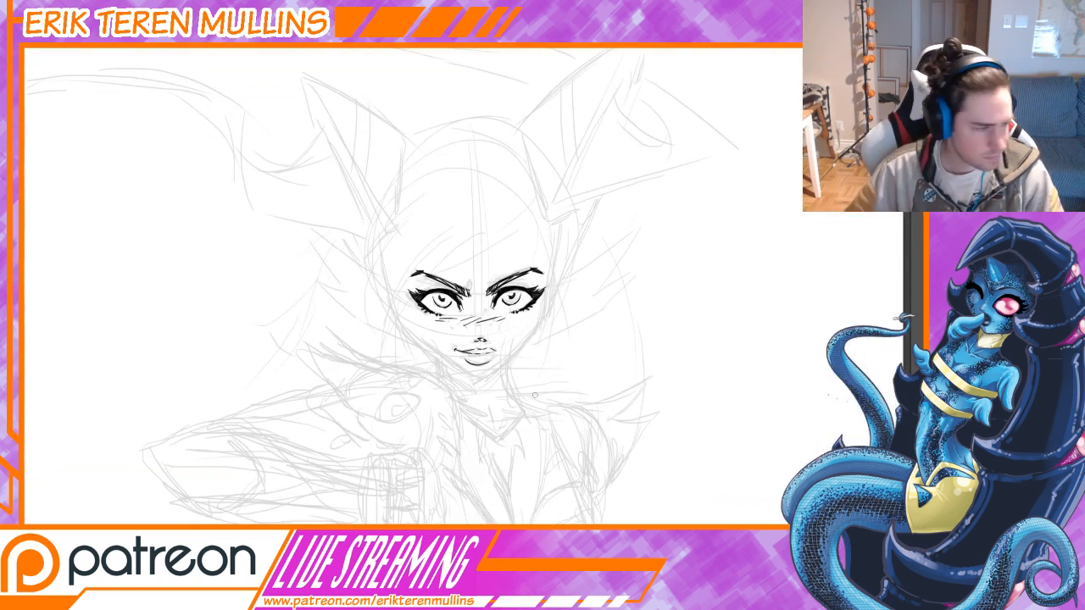
{"action": "left_click_drag", "start_coordinate": [499, 398], "coordinate": [512, 403]}
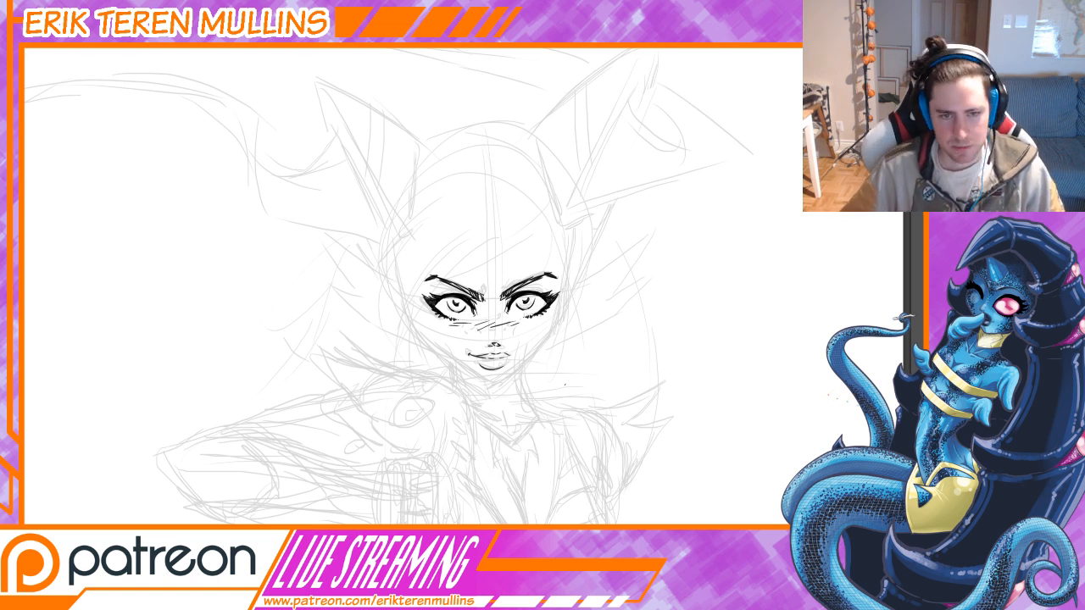
{"action": "left_click_drag", "start_coordinate": [537, 400], "coordinate": [535, 370]}
{"action": "key", "text": "ctrl+minus"}
{"action": "key", "text": "ctrl+plus"}
{"action": "key", "text": "ctrl+plus"}
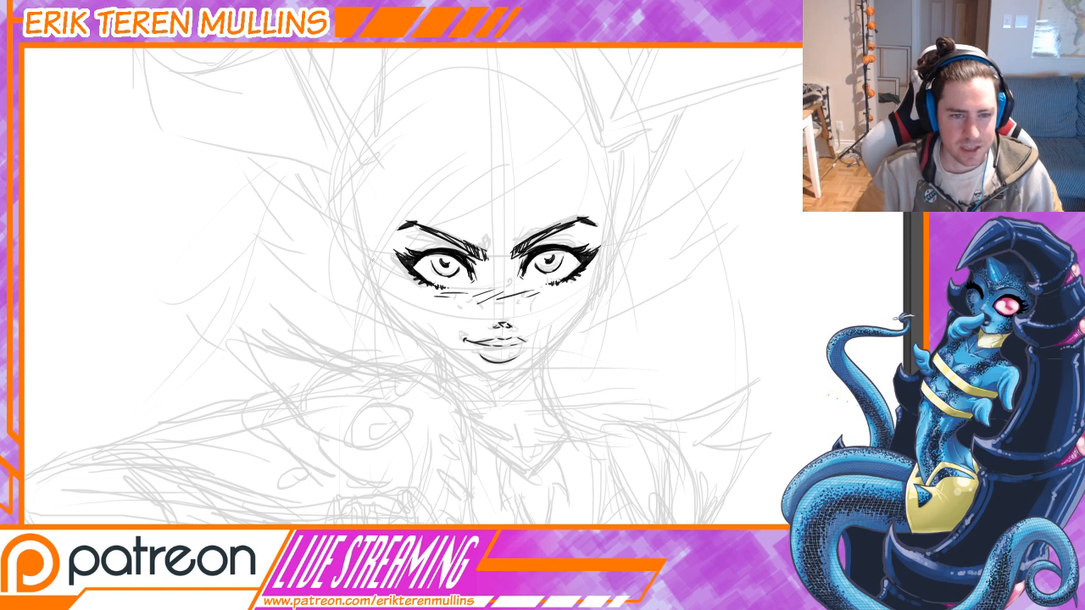
Ink the left contour of the face from beside the eye down the cheek and jaw to the pointed chin.
{"action": "left_click_drag", "start_coordinate": [376, 261], "coordinate": [403, 327]}
{"action": "key", "text": "ctrl+z"}
{"action": "key", "text": "ctrl+z"}
{"action": "left_click_drag", "start_coordinate": [386, 250], "coordinate": [414, 323]}
{"action": "left_click_drag", "start_coordinate": [392, 270], "coordinate": [422, 343]}
{"action": "left_click_drag", "start_coordinate": [399, 291], "coordinate": [432, 355]}
{"action": "left_click_drag", "start_coordinate": [412, 319], "coordinate": [479, 374]}
{"action": "key", "text": "ctrl+z"}
{"action": "left_click_drag", "start_coordinate": [427, 340], "coordinate": [502, 383]}
{"action": "left_click_drag", "start_coordinate": [438, 351], "coordinate": [497, 380]}
{"action": "mouse_move", "coordinate": [458, 359]}
{"action": "left_mouse_down"}
{"action": "mouse_move", "coordinate": [506, 382]}
{"action": "mouse_move", "coordinate": [570, 327]}
{"action": "left_mouse_up"}
{"action": "key", "text": "ctrl+z"}
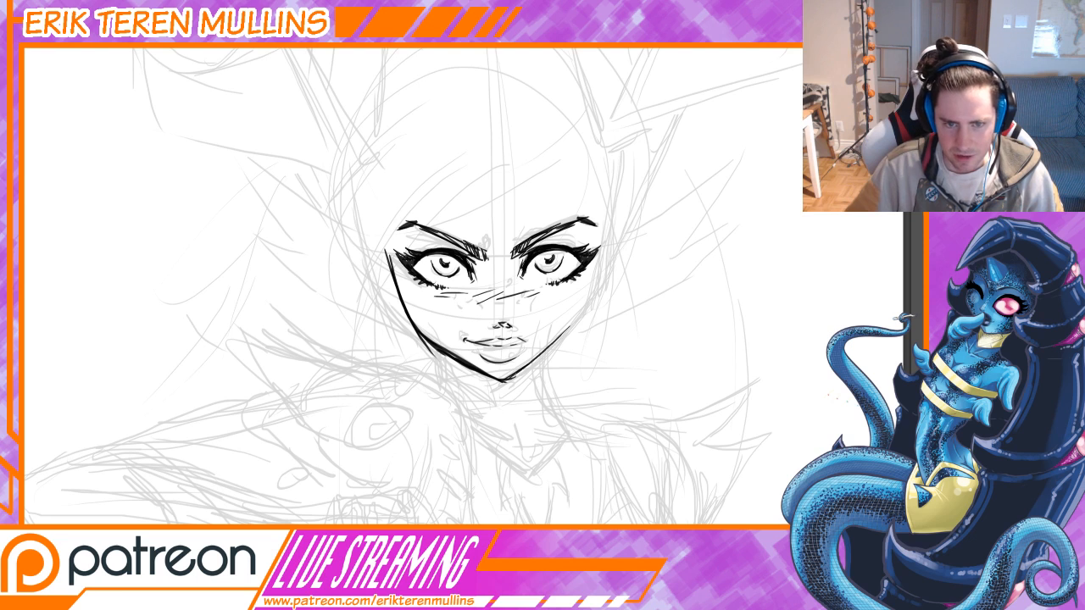
Ink the right jawline from the chin up to the outer eye and redraw the left cheek contour as a cleaner line.
{"action": "left_click_drag", "start_coordinate": [512, 377], "coordinate": [592, 304]}
{"action": "mouse_move", "coordinate": [566, 332]}
{"action": "left_mouse_down"}
{"action": "mouse_move", "coordinate": [596, 296]}
{"action": "mouse_move", "coordinate": [604, 241]}
{"action": "left_mouse_up"}
{"action": "mouse_move", "coordinate": [585, 314]}
{"action": "left_mouse_down"}
{"action": "mouse_move", "coordinate": [603, 241]}
{"action": "mouse_move", "coordinate": [599, 268]}
{"action": "left_mouse_up"}
{"action": "mouse_move", "coordinate": [577, 323]}
{"action": "left_mouse_down"}
{"action": "mouse_move", "coordinate": [598, 273]}
{"action": "mouse_move", "coordinate": [592, 295]}
{"action": "left_mouse_up"}
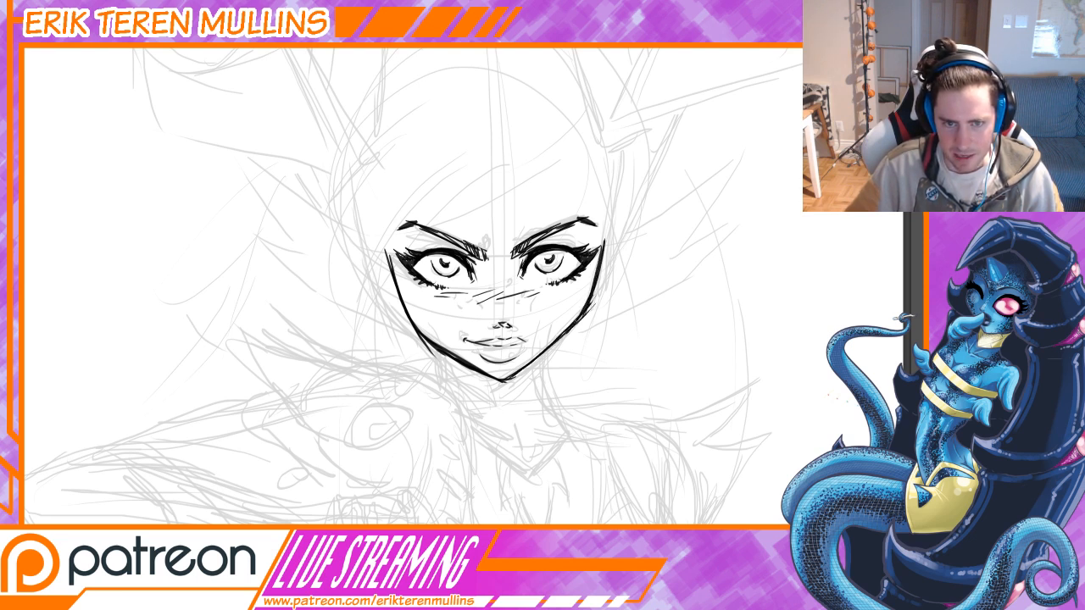
{"action": "mouse_move", "coordinate": [547, 352]}
{"action": "left_mouse_down"}
{"action": "mouse_move", "coordinate": [584, 308]}
{"action": "mouse_move", "coordinate": [601, 248]}
{"action": "mouse_move", "coordinate": [576, 318]}
{"action": "left_mouse_up"}
{"action": "key", "text": "ctrl+z"}
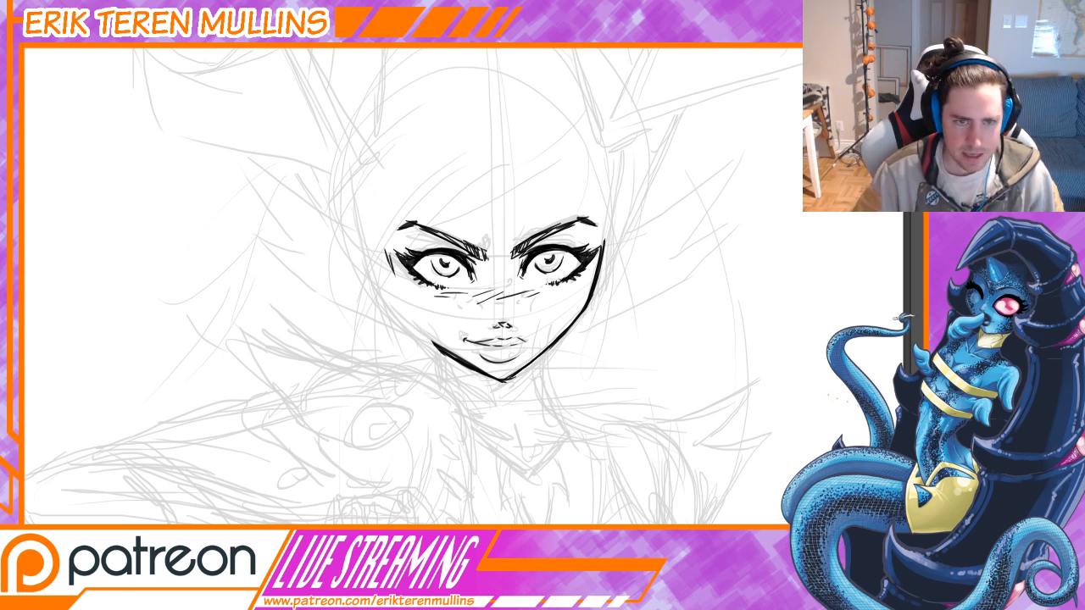
{"action": "left_click_drag", "start_coordinate": [389, 253], "coordinate": [418, 327]}
{"action": "mouse_move", "coordinate": [400, 285]}
{"action": "left_mouse_down"}
{"action": "mouse_move", "coordinate": [419, 326]}
{"action": "mouse_move", "coordinate": [460, 358]}
{"action": "left_mouse_up"}
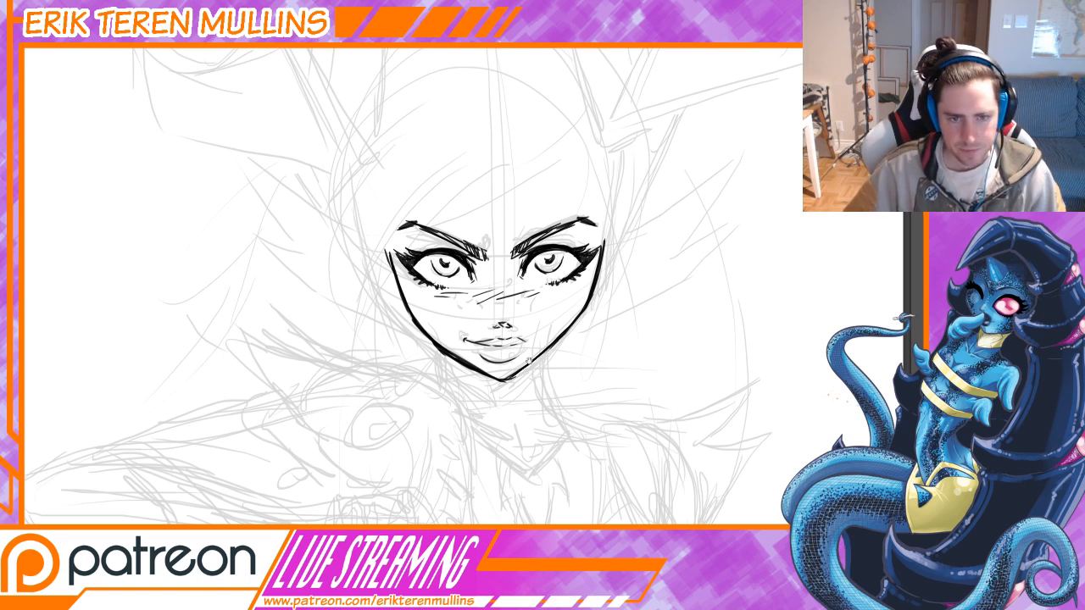
Check the inked face shape and size against the sketched head, ears and upper body.
{"action": "scroll", "coordinate": [525, 360], "scroll_direction": "up", "scroll_amount": 1}
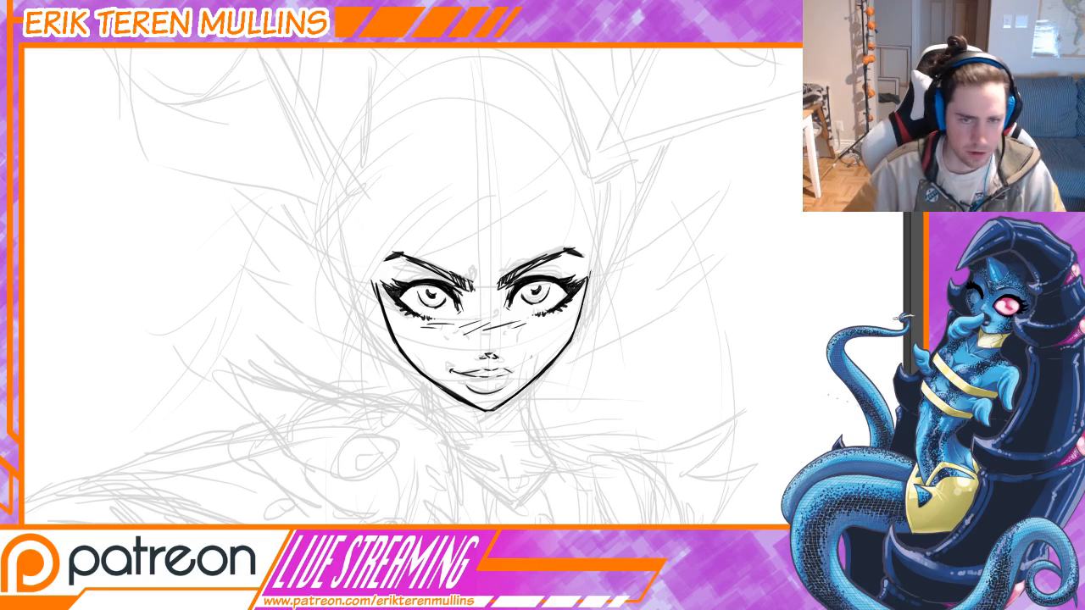
{"action": "left_click_drag", "start_coordinate": [508, 360], "coordinate": [529, 359]}
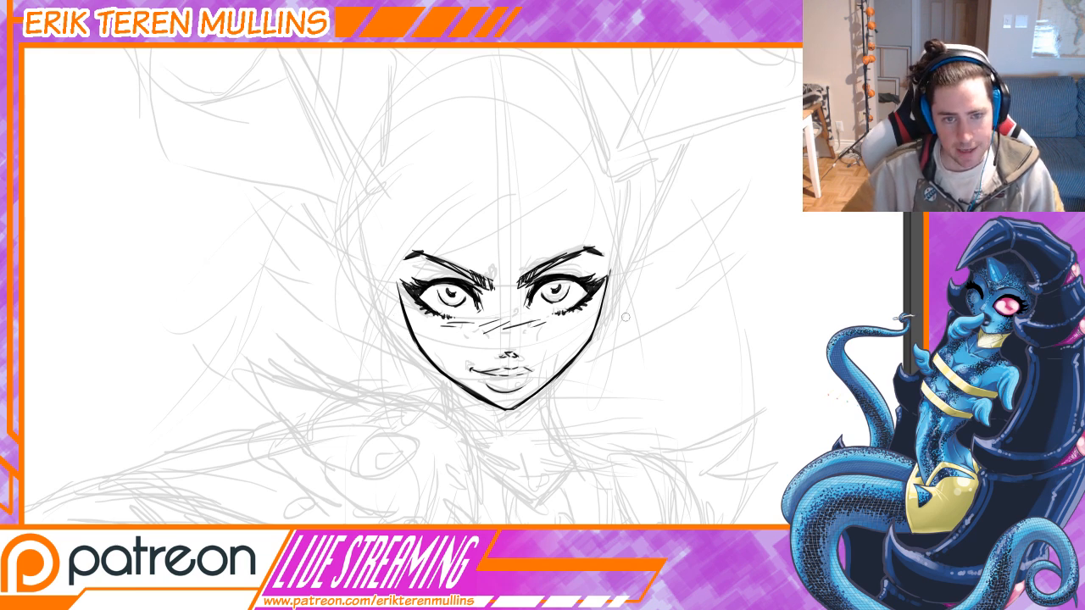
{"action": "key", "text": "ctrl+minus"}
{"action": "key", "text": "ctrl+minus"}
{"action": "key", "text": "ctrl+minus"}
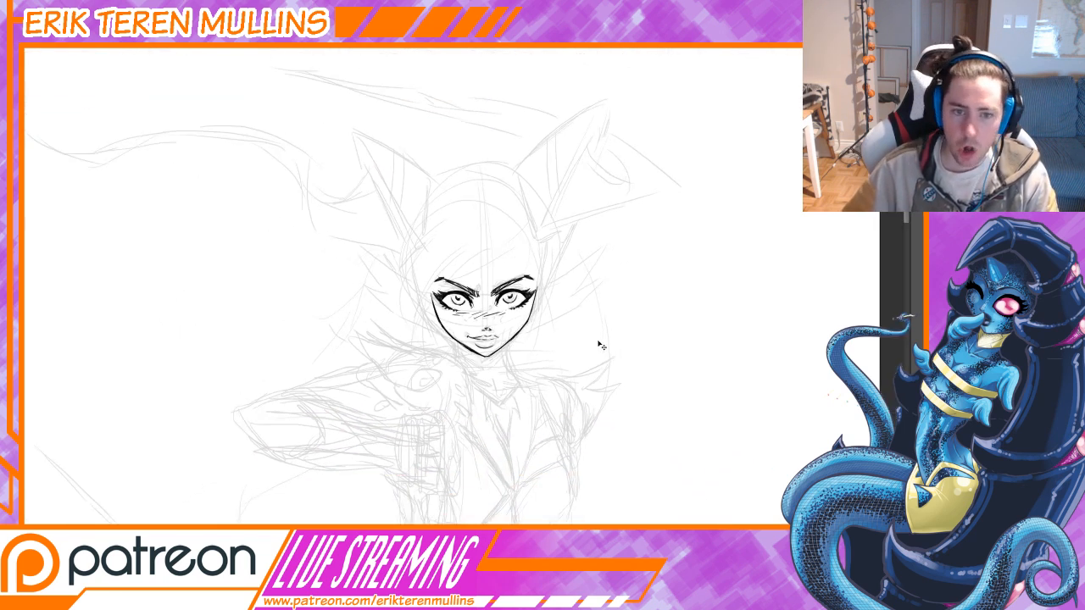
{"action": "key", "text": "ctrl+minus"}
{"action": "key", "text": "ctrl+plus"}
{"action": "key", "text": "ctrl+plus"}
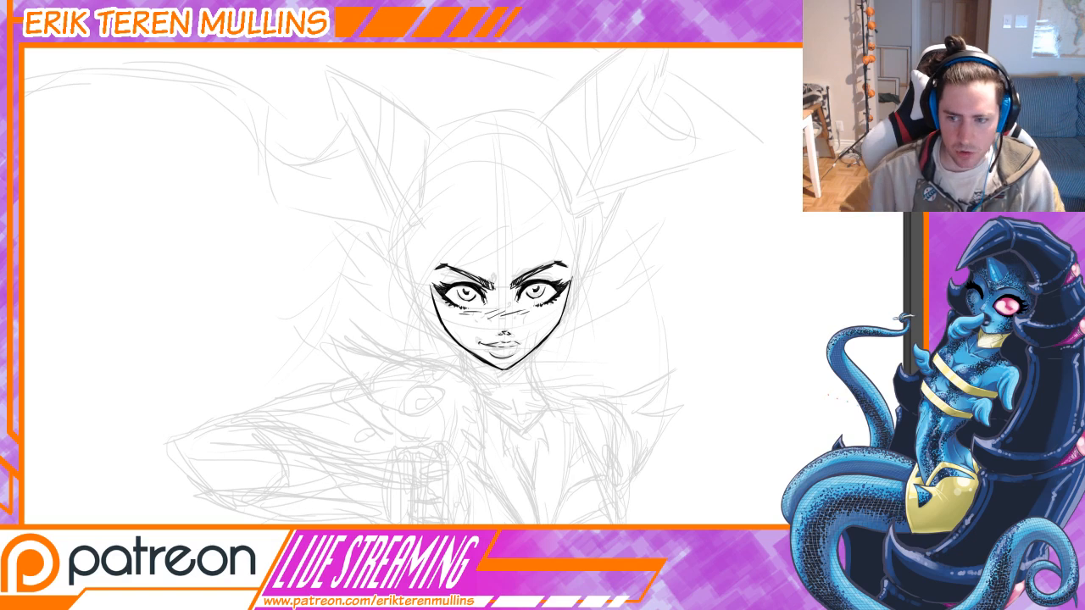
{"action": "key", "text": "ctrl+comma"}
{"action": "key", "text": "ctrl+comma"}
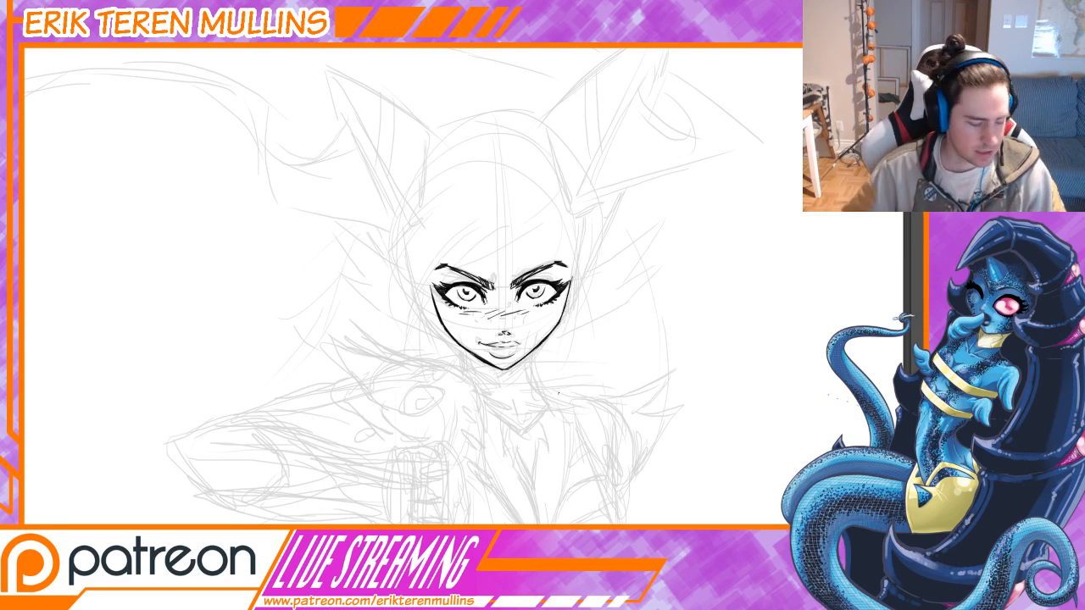
Enlarge the inked face slightly with a free transform to fit the sketched head.
{"action": "key", "text": "ctrl+t"}
{"action": "left_click_drag", "start_coordinate": [574, 371], "coordinate": [579, 375]}
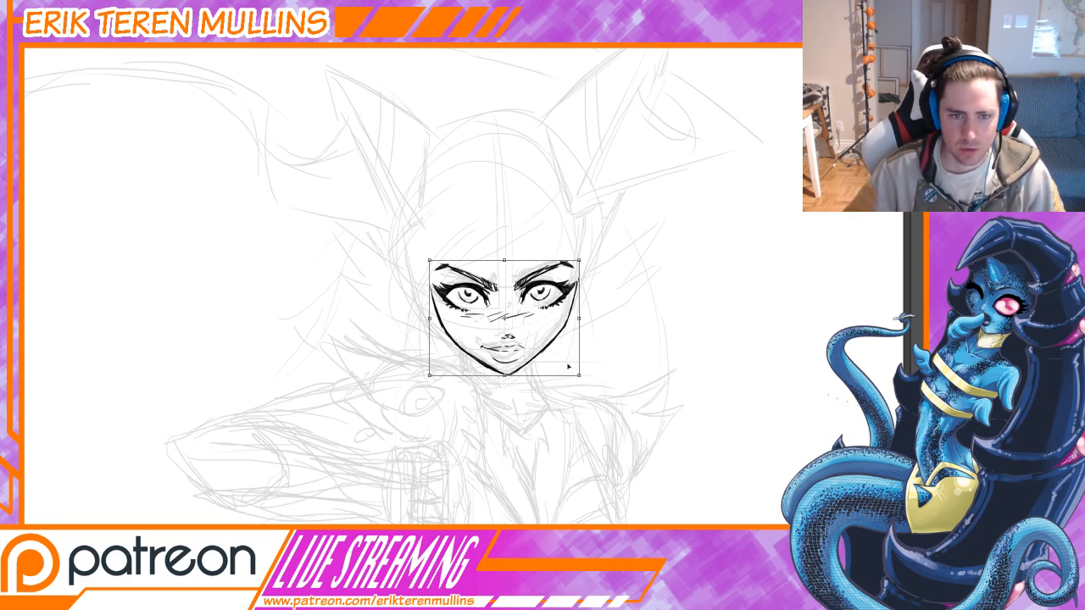
{"action": "mouse_move", "coordinate": [430, 259]}
{"action": "left_mouse_down"}
{"action": "mouse_move", "coordinate": [416, 240]}
{"action": "mouse_move", "coordinate": [414, 249]}
{"action": "left_mouse_up"}
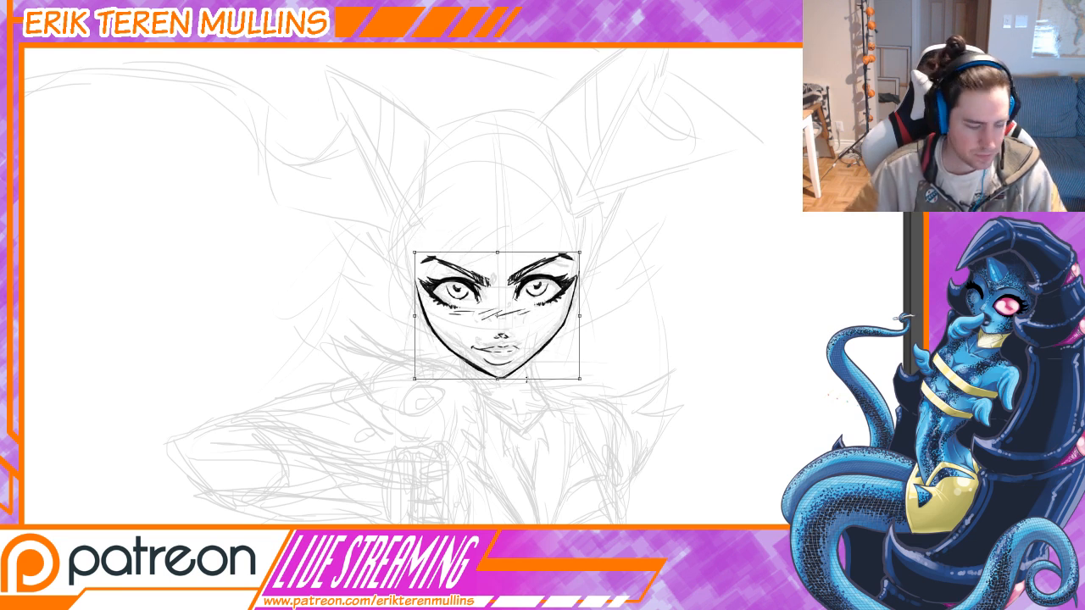
{"action": "key", "text": "Return"}
Ink both sides of the neck beneath the jaw, with a short left line and a longer curved right line.
{"action": "mouse_move", "coordinate": [521, 378]}
{"action": "left_mouse_down"}
{"action": "mouse_move", "coordinate": [563, 323]}
{"action": "mouse_move", "coordinate": [592, 343]}
{"action": "left_mouse_up"}
{"action": "key", "text": "ctrl+z"}
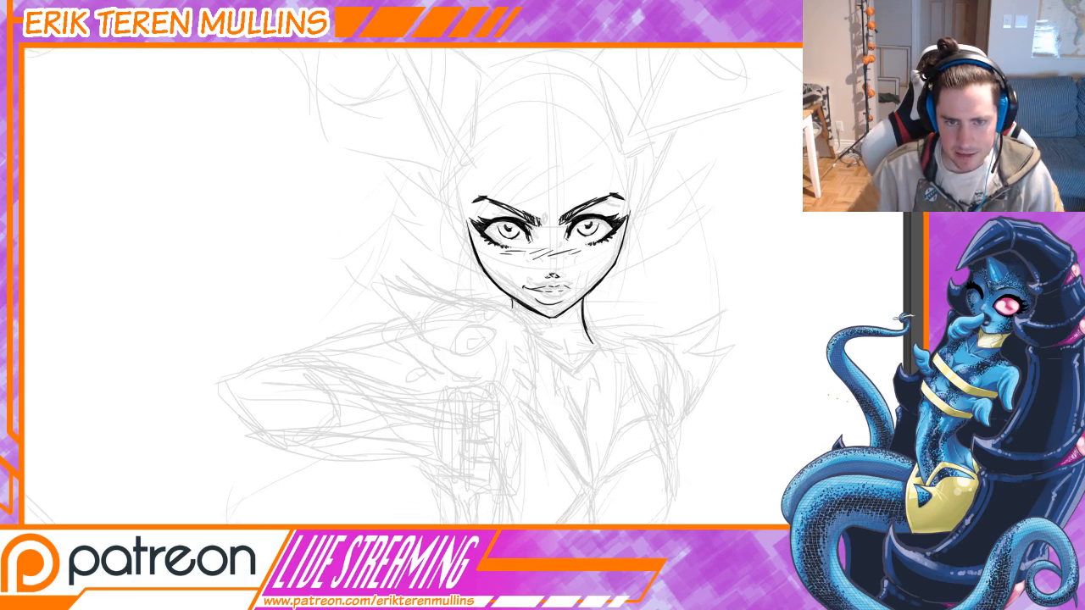
{"action": "left_click_drag", "start_coordinate": [502, 312], "coordinate": [515, 331]}
{"action": "left_click_drag", "start_coordinate": [543, 289], "coordinate": [539, 343]}
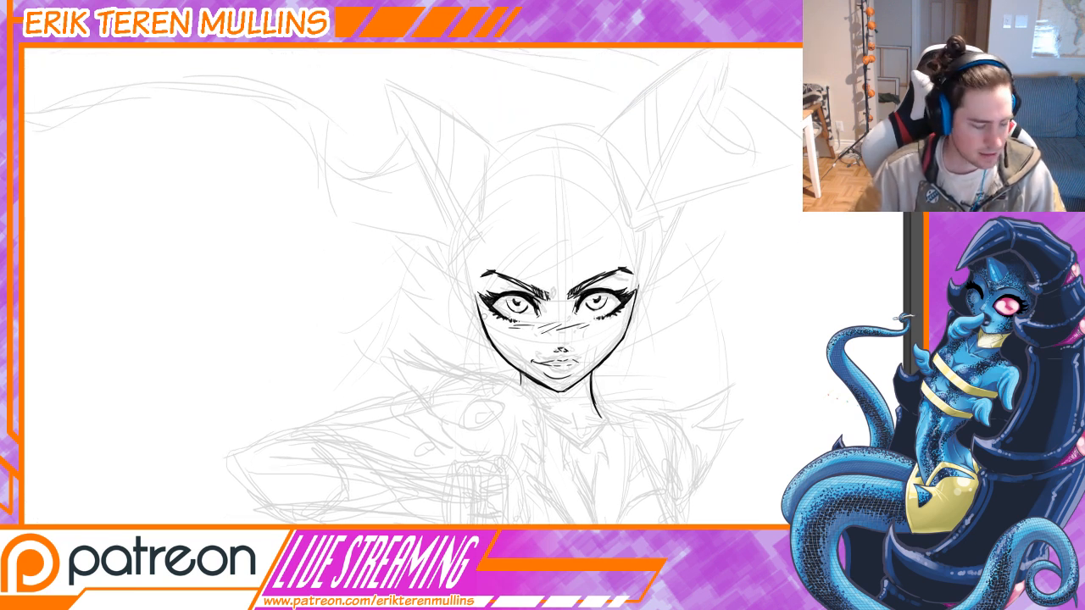
{"action": "mouse_move", "coordinate": [536, 283]}
{"action": "left_mouse_down"}
{"action": "mouse_move", "coordinate": [533, 321]}
{"action": "mouse_move", "coordinate": [568, 296]}
{"action": "left_mouse_up"}
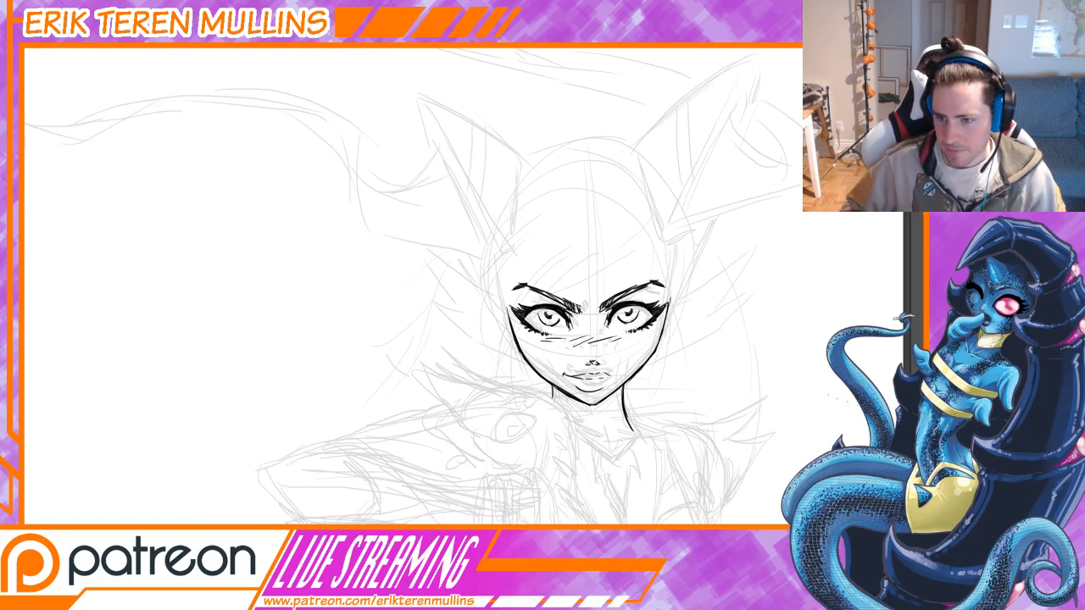
{"action": "key", "text": "ctrl+comma"}
{"action": "key", "text": "ctrl+comma"}
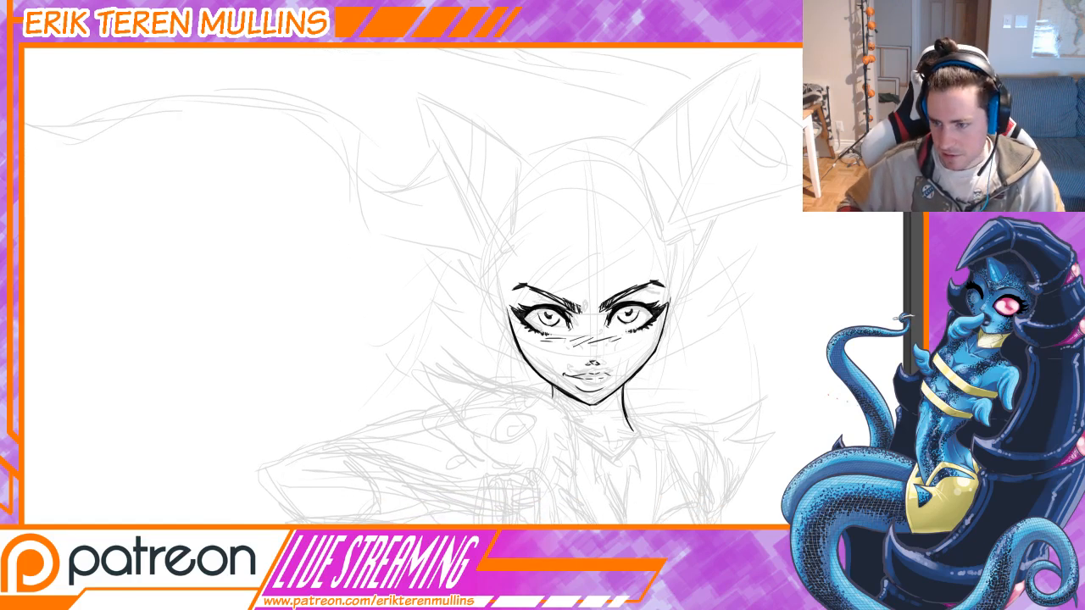
Ink long curved outer hair strands on the left of the head, falling from the crown toward the shoulder.
{"action": "left_click_drag", "start_coordinate": [599, 348], "coordinate": [621, 355]}
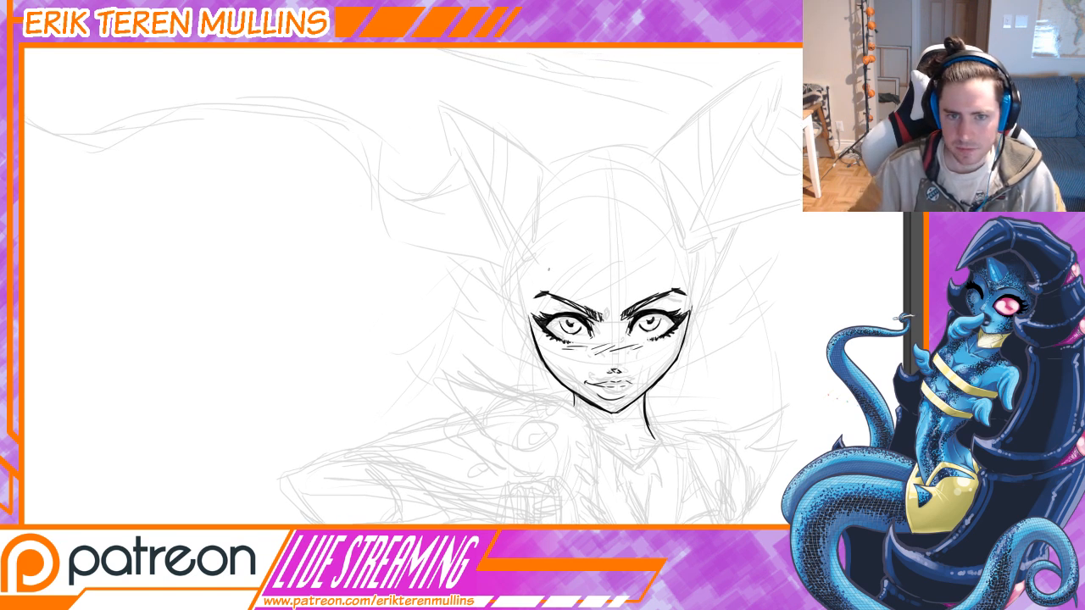
{"action": "mouse_move", "coordinate": [558, 215]}
{"action": "left_mouse_down"}
{"action": "mouse_move", "coordinate": [500, 331]}
{"action": "mouse_move", "coordinate": [522, 253]}
{"action": "mouse_move", "coordinate": [486, 371]}
{"action": "left_mouse_up"}
{"action": "key", "text": "ctrl+z"}
{"action": "left_click_drag", "start_coordinate": [511, 321], "coordinate": [490, 357]}
{"action": "left_click_drag", "start_coordinate": [539, 247], "coordinate": [500, 391]}
{"action": "key", "text": "ctrl+z"}
{"action": "key", "text": "ctrl+z"}
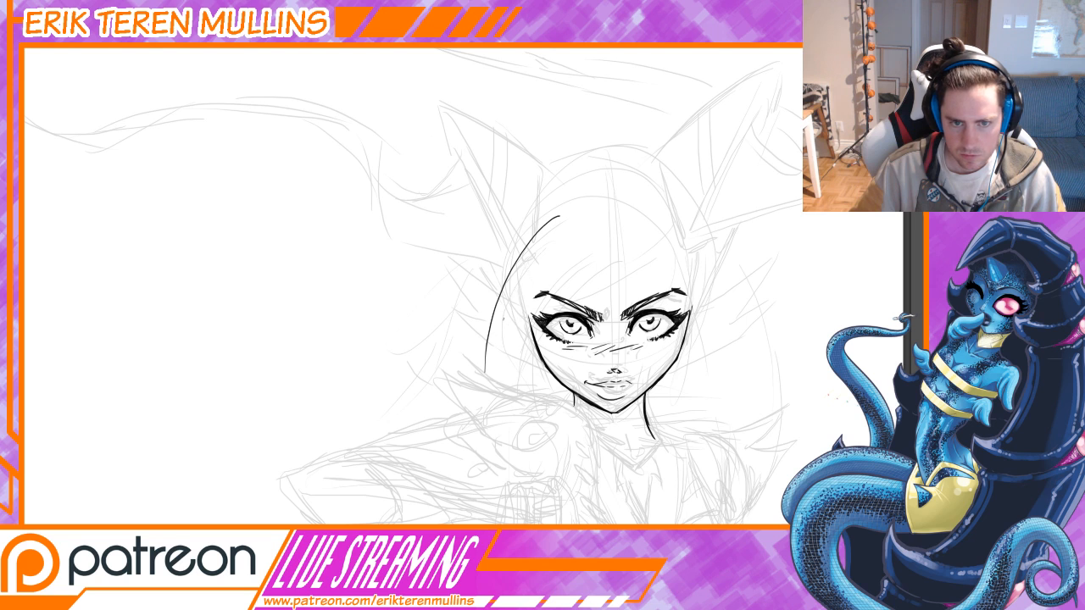
{"action": "mouse_move", "coordinate": [528, 261]}
{"action": "left_mouse_down"}
{"action": "mouse_move", "coordinate": [497, 379]}
{"action": "mouse_move", "coordinate": [510, 406]}
{"action": "left_mouse_up"}
{"action": "key", "text": "ctrl+z"}
{"action": "left_click_drag", "start_coordinate": [518, 296], "coordinate": [533, 430]}
{"action": "key", "text": "ctrl+z"}
{"action": "left_click_drag", "start_coordinate": [542, 390], "coordinate": [544, 419]}
{"action": "left_click_drag", "start_coordinate": [524, 329], "coordinate": [533, 391]}
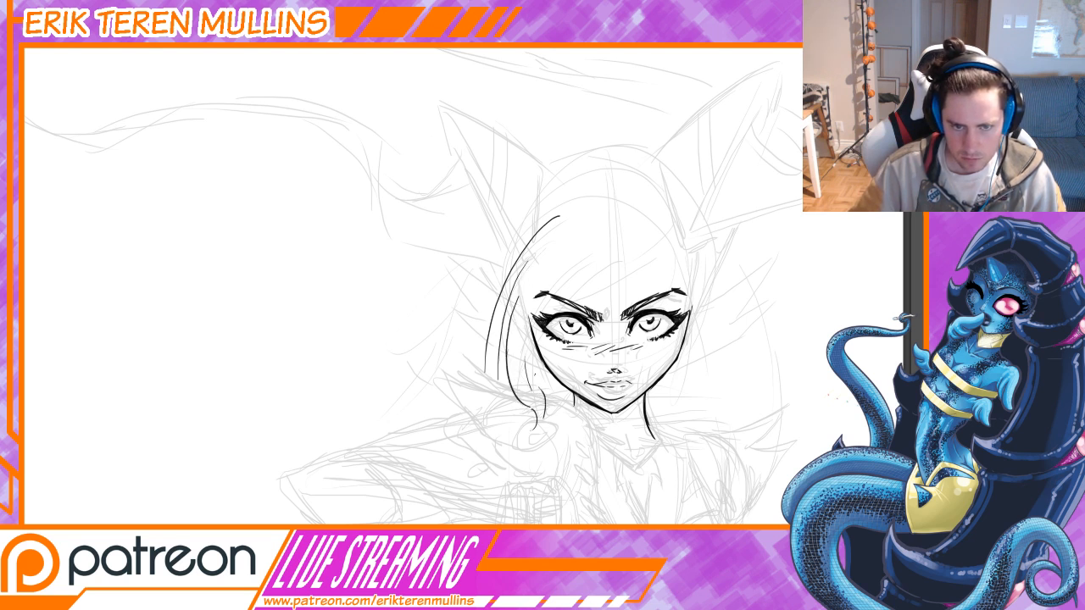
Ink inner hair strands sweeping from the forehead down along the left edge of the face.
{"action": "left_click_drag", "start_coordinate": [553, 299], "coordinate": [534, 382]}
{"action": "left_click_drag", "start_coordinate": [596, 273], "coordinate": [537, 385]}
{"action": "left_click_drag", "start_coordinate": [579, 241], "coordinate": [519, 347]}
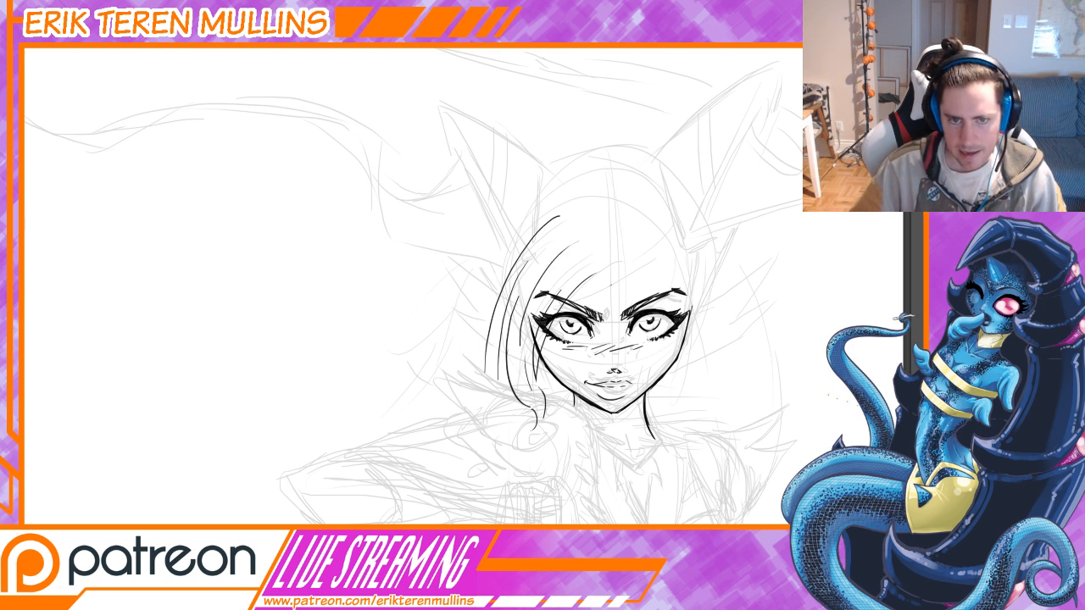
{"action": "left_click_drag", "start_coordinate": [545, 271], "coordinate": [512, 308]}
{"action": "left_click_drag", "start_coordinate": [525, 349], "coordinate": [595, 307]}
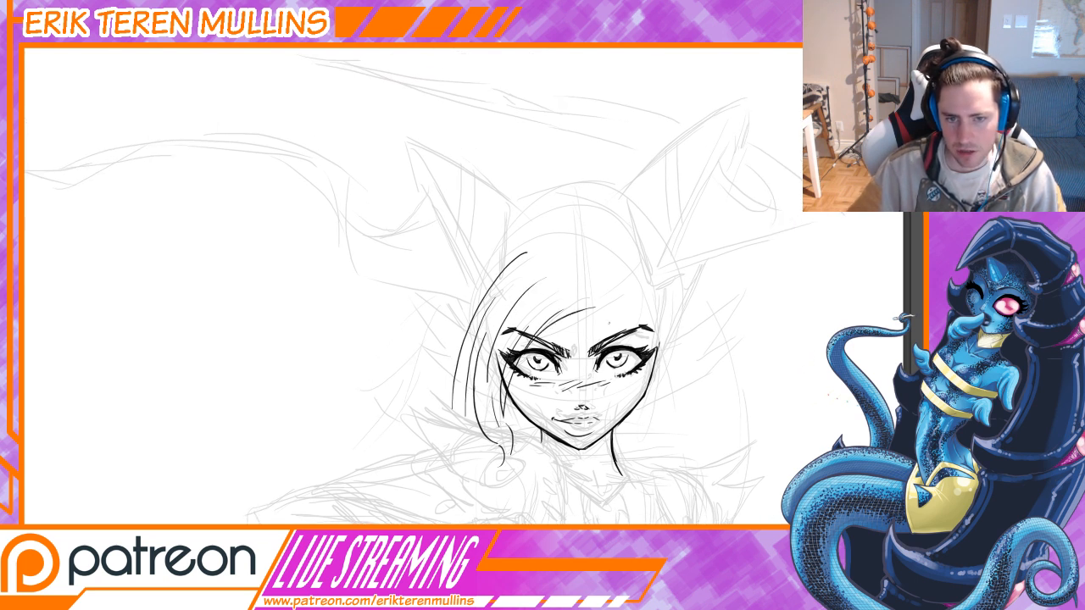
Ink the swept fringe across the forehead and fill the left side of the hair with more curved strands.
{"action": "left_click_drag", "start_coordinate": [534, 348], "coordinate": [638, 299]}
{"action": "key", "text": "ctrl+z"}
{"action": "key", "text": "ctrl+z"}
{"action": "key", "text": "ctrl+z"}
{"action": "mouse_move", "coordinate": [521, 366]}
{"action": "left_mouse_down"}
{"action": "mouse_move", "coordinate": [640, 294]}
{"action": "mouse_move", "coordinate": [540, 347]}
{"action": "left_mouse_up"}
{"action": "key", "text": "ctrl+z"}
{"action": "mouse_move", "coordinate": [565, 277]}
{"action": "left_mouse_down"}
{"action": "mouse_move", "coordinate": [535, 303]}
{"action": "mouse_move", "coordinate": [487, 392]}
{"action": "left_mouse_up"}
{"action": "left_click_drag", "start_coordinate": [548, 262], "coordinate": [480, 389]}
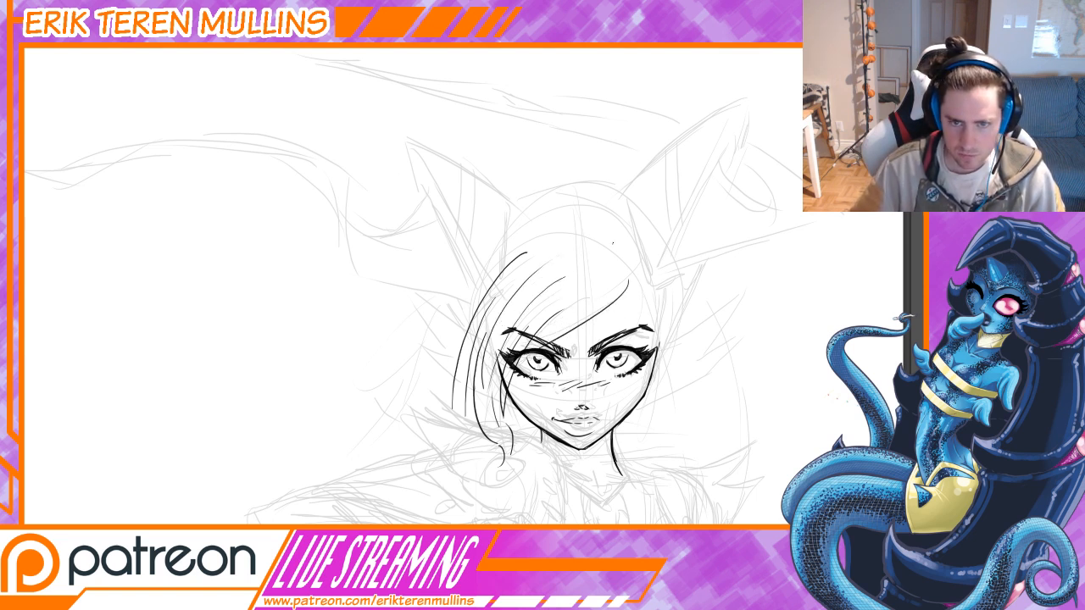
Ink thin hair strands falling from the right end of the fringe past the eye and cheek.
{"action": "left_click_drag", "start_coordinate": [614, 304], "coordinate": [656, 439]}
{"action": "mouse_move", "coordinate": [619, 308]}
{"action": "left_mouse_down"}
{"action": "mouse_move", "coordinate": [635, 348]}
{"action": "mouse_move", "coordinate": [623, 466]}
{"action": "left_mouse_up"}
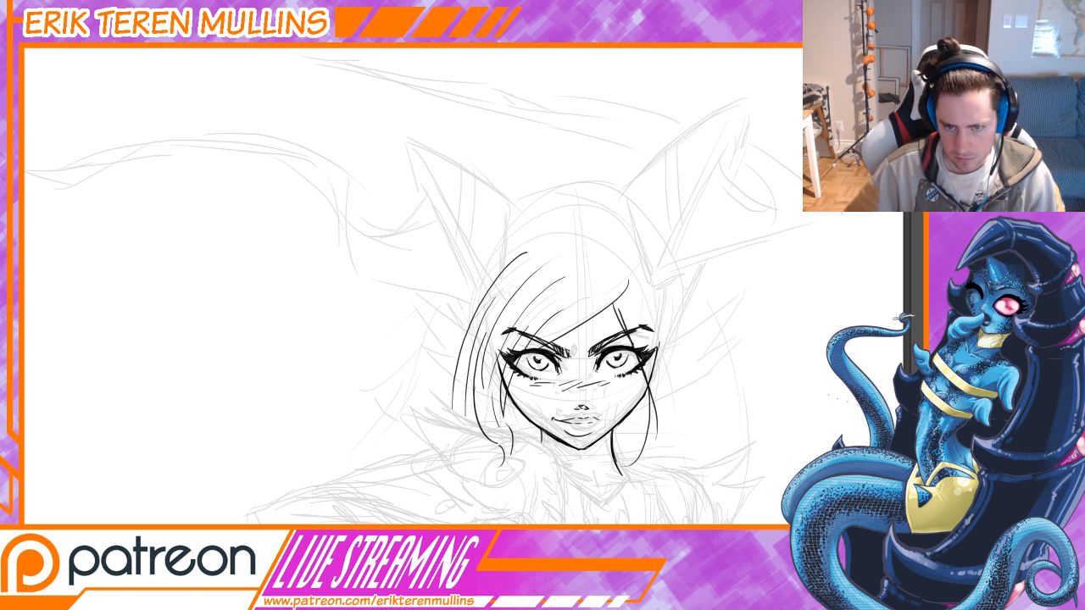
{"action": "left_click_drag", "start_coordinate": [630, 275], "coordinate": [657, 448]}
Ink the wide outer curve of the hair on the right and add inner strands between it and the face.
{"action": "left_click_drag", "start_coordinate": [660, 325], "coordinate": [610, 345]}
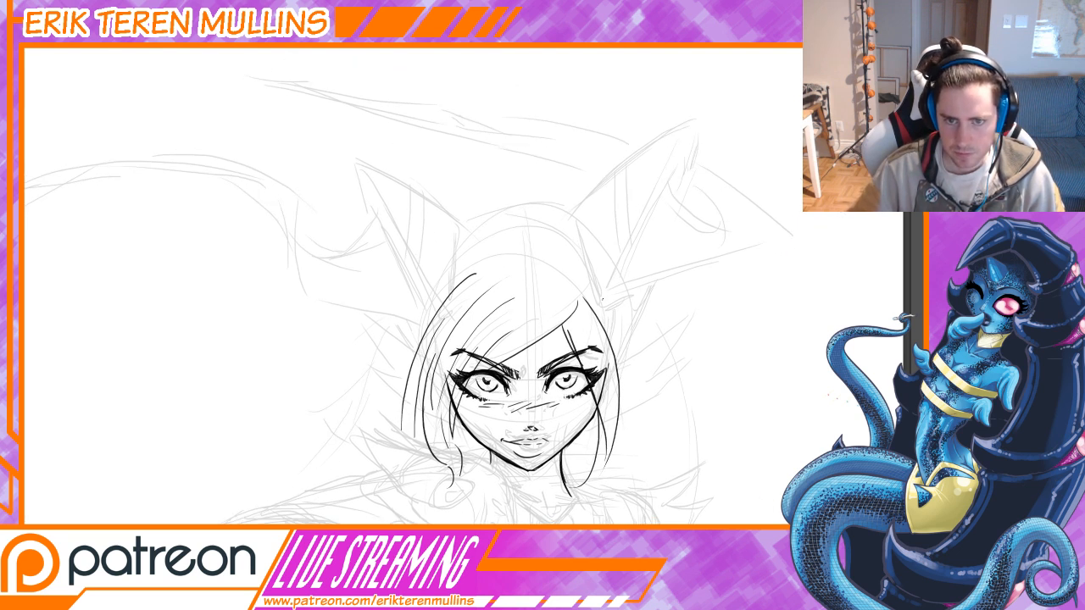
{"action": "left_click_drag", "start_coordinate": [598, 297], "coordinate": [670, 419]}
{"action": "key", "text": "ctrl+z"}
{"action": "mouse_move", "coordinate": [598, 299]}
{"action": "left_mouse_down"}
{"action": "mouse_move", "coordinate": [671, 445]}
{"action": "mouse_move", "coordinate": [662, 492]}
{"action": "left_mouse_up"}
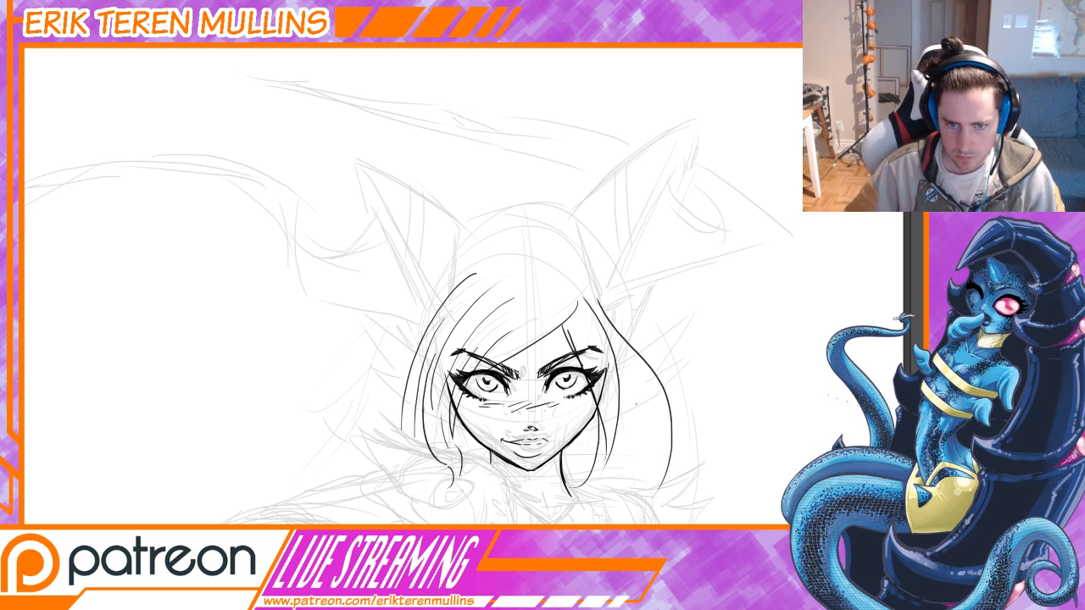
{"action": "left_click_drag", "start_coordinate": [619, 338], "coordinate": [600, 501]}
{"action": "left_click_drag", "start_coordinate": [589, 427], "coordinate": [570, 479]}
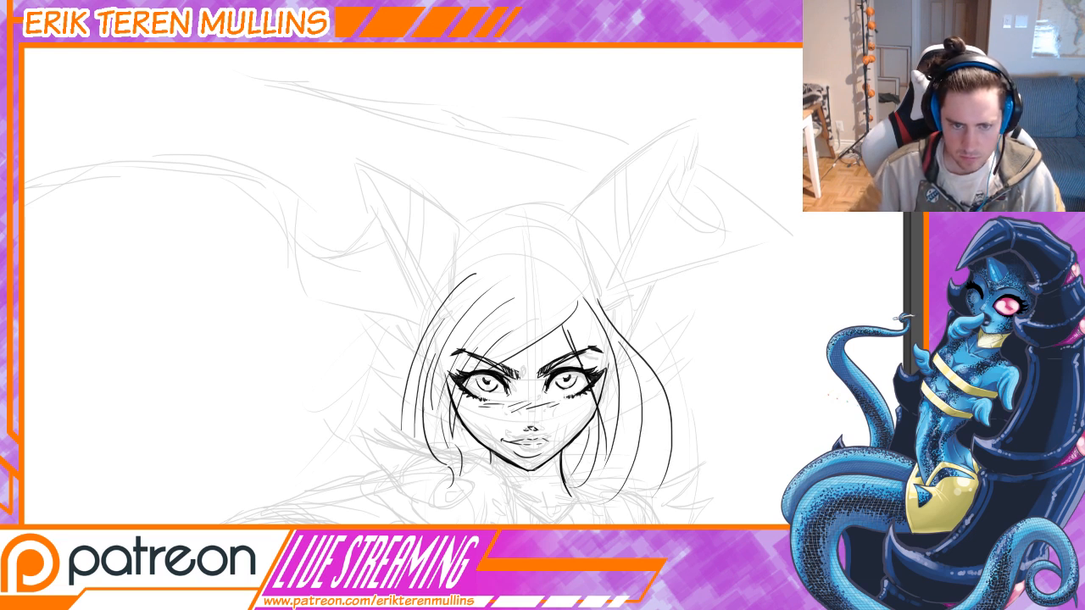
Ink a pointed lock of hair curving from the left cheek under the jaw and across the neck.
{"action": "mouse_move", "coordinate": [459, 420]}
{"action": "left_mouse_down"}
{"action": "mouse_move", "coordinate": [486, 482]}
{"action": "mouse_move", "coordinate": [479, 418]}
{"action": "left_mouse_up"}
{"action": "key", "text": "ctrl+z"}
{"action": "left_click_drag", "start_coordinate": [445, 364], "coordinate": [505, 489]}
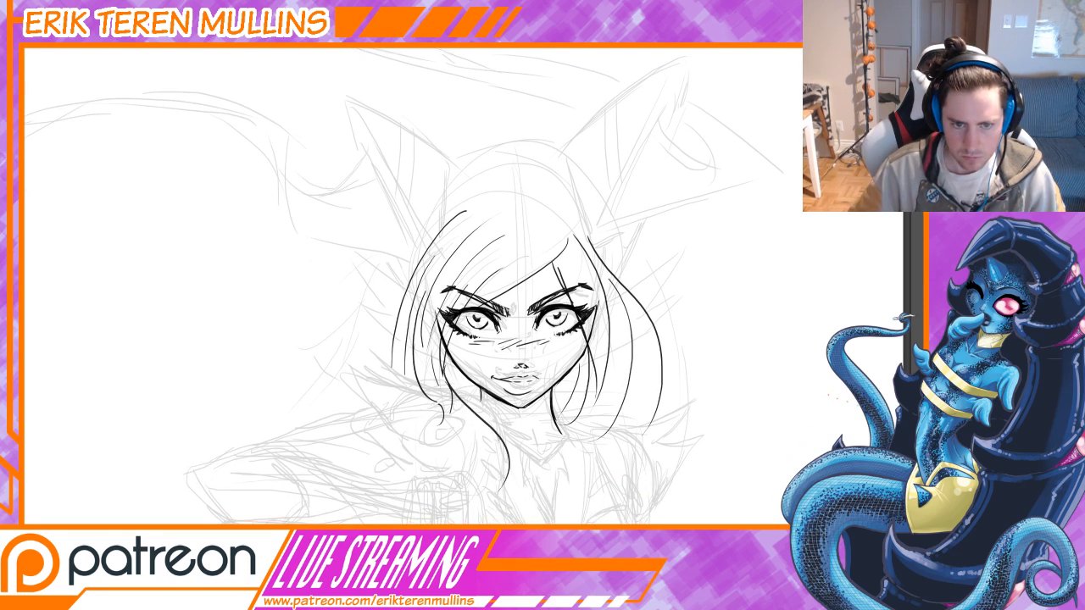
{"action": "left_click_drag", "start_coordinate": [500, 403], "coordinate": [511, 484]}
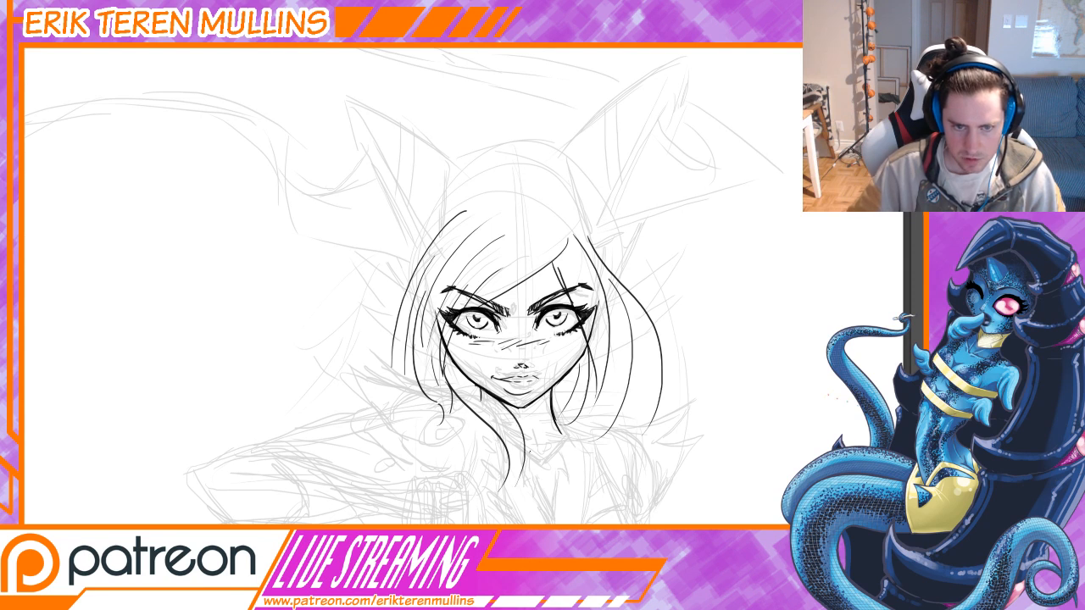
{"action": "key", "text": "ctrl+z"}
{"action": "mouse_move", "coordinate": [484, 390]}
{"action": "left_mouse_down"}
{"action": "mouse_move", "coordinate": [506, 482]}
{"action": "mouse_move", "coordinate": [512, 453]}
{"action": "left_mouse_up"}
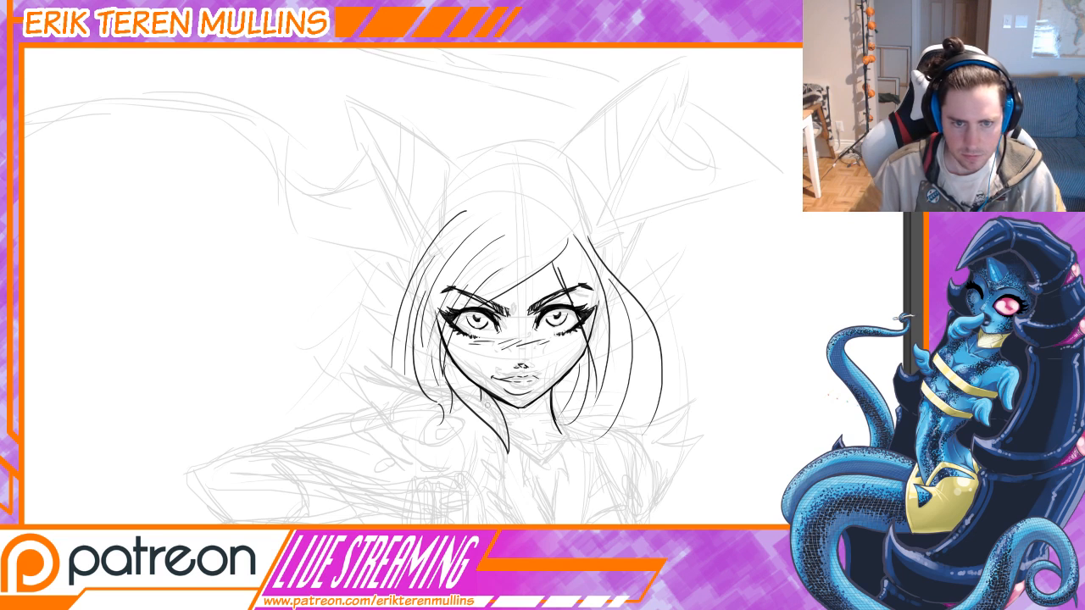
{"action": "left_click_drag", "start_coordinate": [481, 402], "coordinate": [483, 393]}
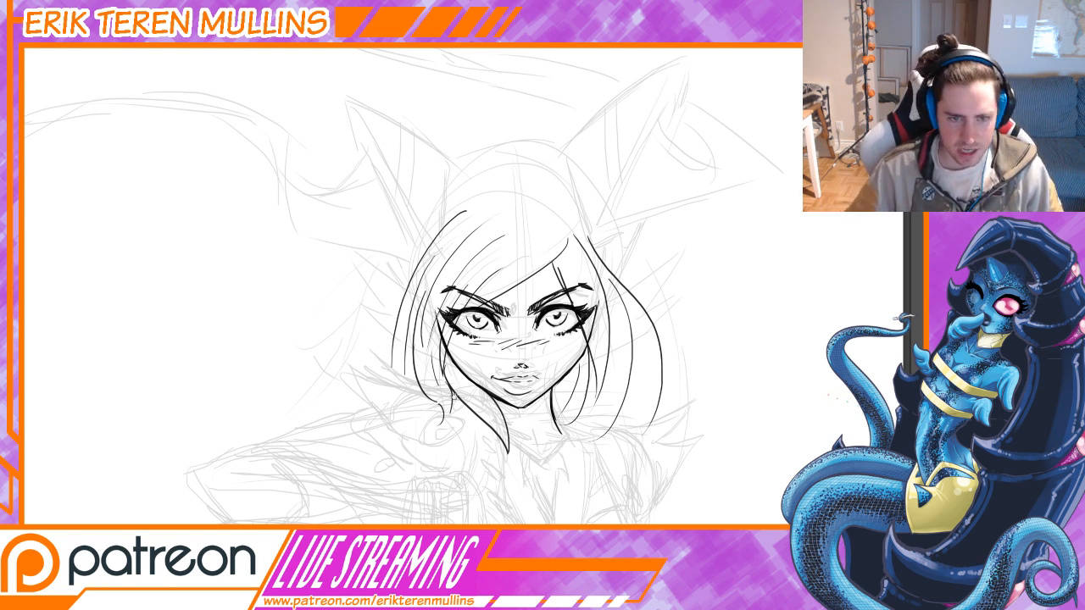
Examine the inked face and hair against the rough sketch of the ears and shoulders.
{"action": "left_click_drag", "start_coordinate": [455, 398], "coordinate": [487, 409]}
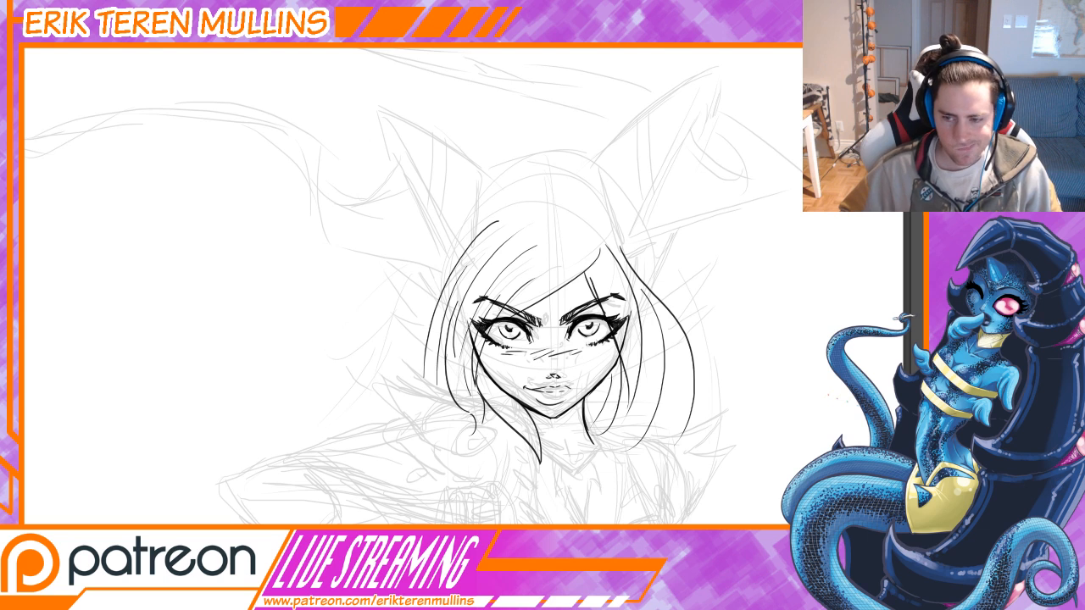
{"action": "key", "text": "ctrl+comma"}
{"action": "key", "text": "ctrl+comma"}
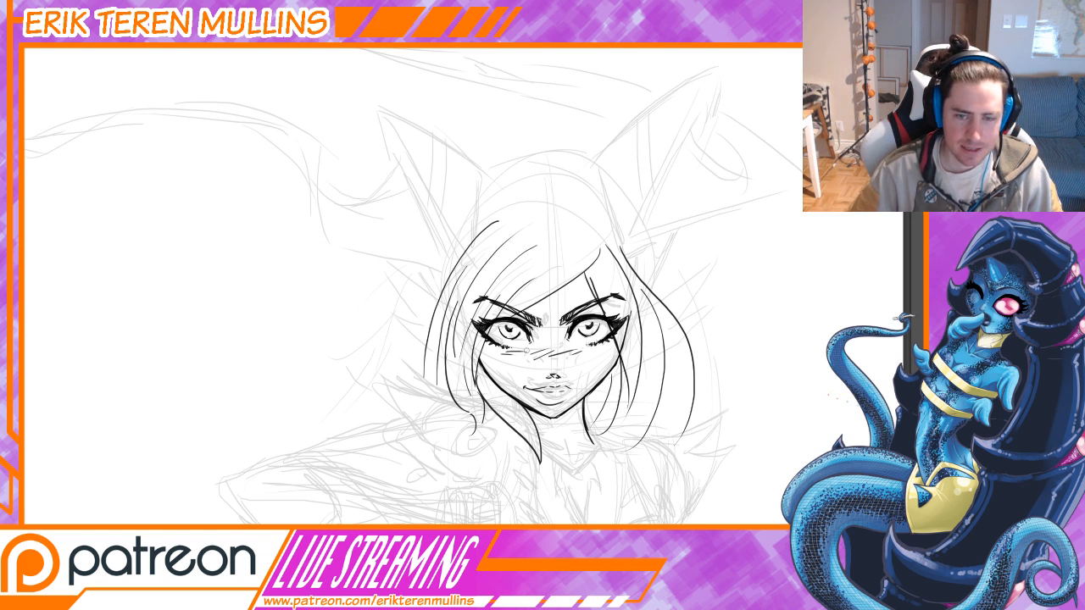
{"action": "left_click_drag", "start_coordinate": [620, 373], "coordinate": [554, 389]}
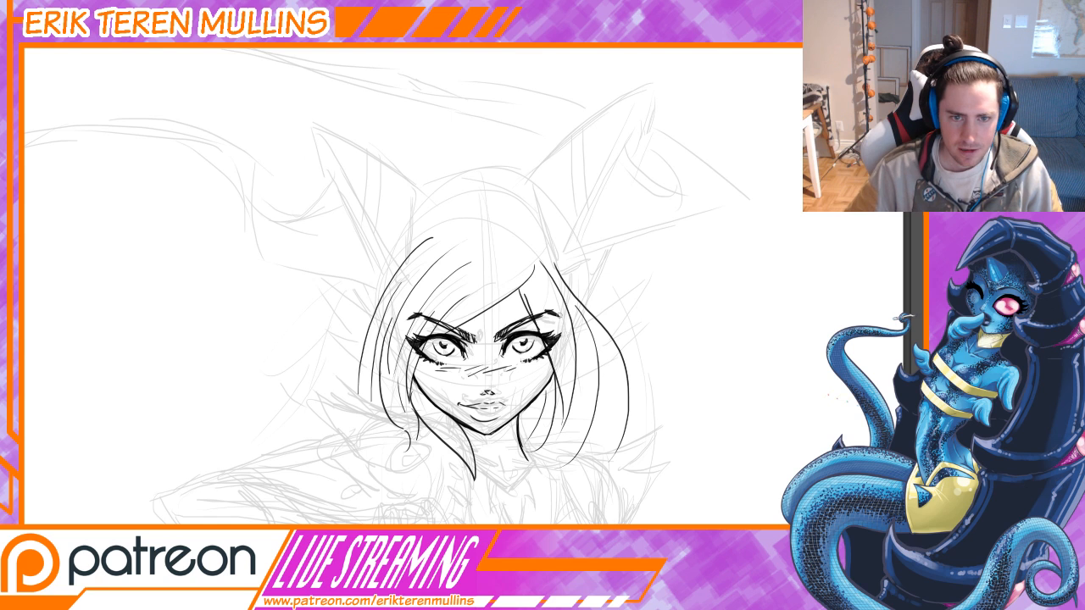
{"action": "left_click_drag", "start_coordinate": [459, 334], "coordinate": [528, 338]}
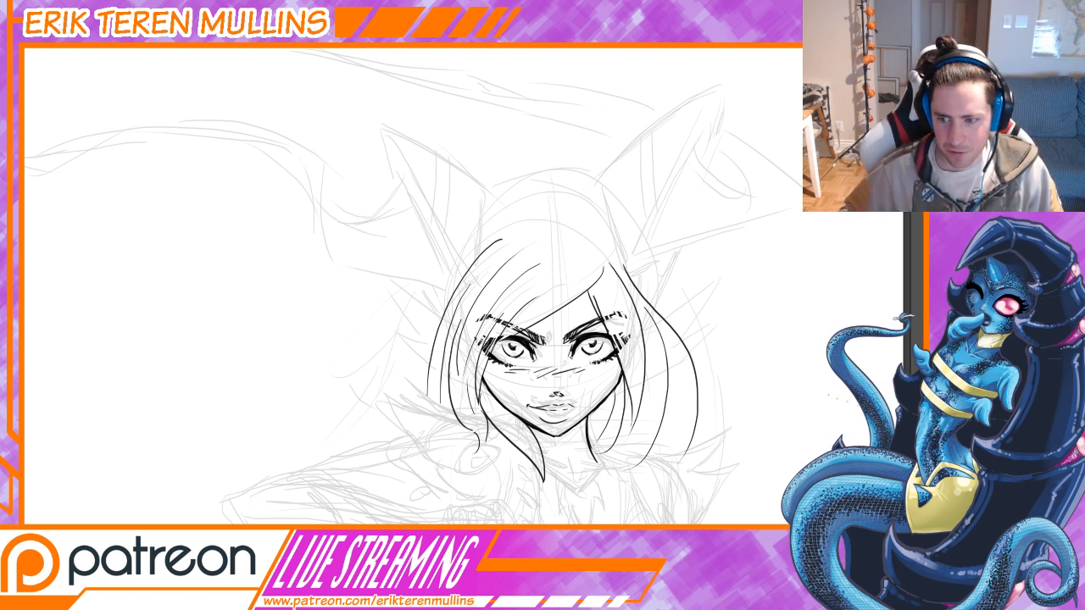
Ink the right ear's upper edge out to its pointed tip and its outer edge back down to the hair.
{"action": "left_click_drag", "start_coordinate": [611, 316], "coordinate": [464, 355]}
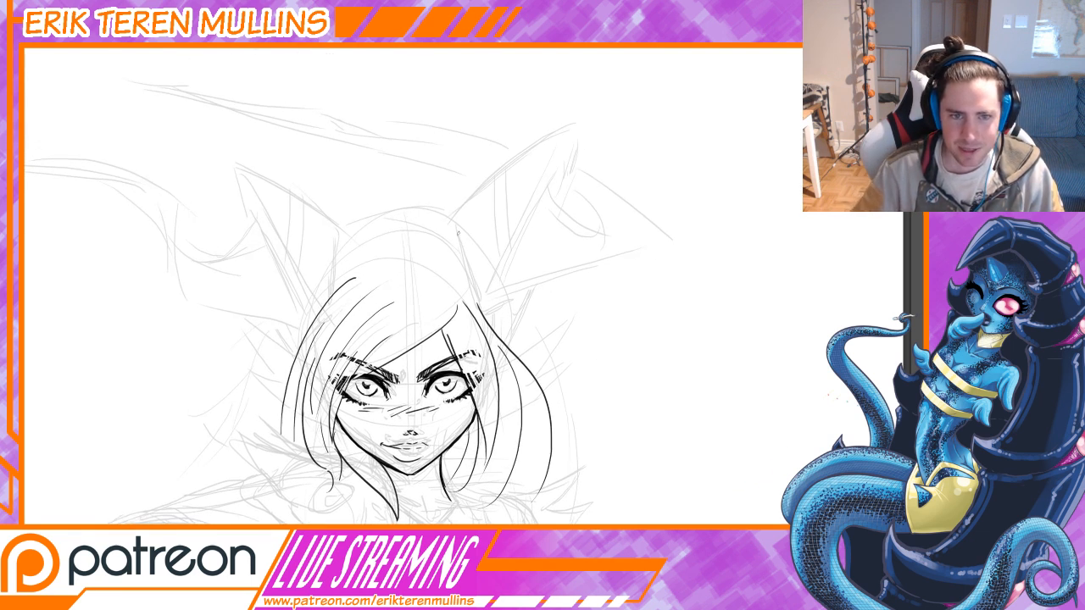
{"action": "left_click_drag", "start_coordinate": [458, 228], "coordinate": [573, 141]}
{"action": "left_click", "coordinate": [514, 207]}
{"action": "key", "text": "ctrl+z"}
{"action": "key", "text": "ctrl+z"}
{"action": "mouse_move", "coordinate": [459, 227]}
{"action": "left_mouse_down"}
{"action": "mouse_move", "coordinate": [591, 146]}
{"action": "mouse_move", "coordinate": [586, 173]}
{"action": "mouse_move", "coordinate": [487, 330]}
{"action": "left_mouse_up"}
{"action": "key", "text": "ctrl+z"}
{"action": "left_click_drag", "start_coordinate": [588, 149], "coordinate": [496, 299]}
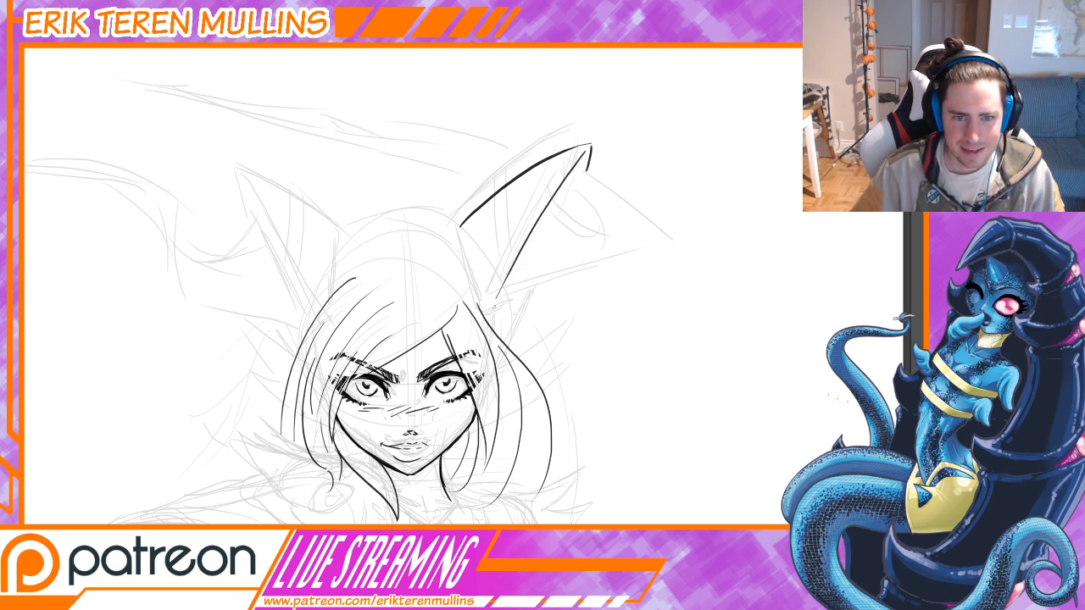
Ink the left ear's upper edge up to its pointed tip, then its short outer edge and lower edge down to the hair.
{"action": "left_click_drag", "start_coordinate": [221, 153], "coordinate": [353, 253]}
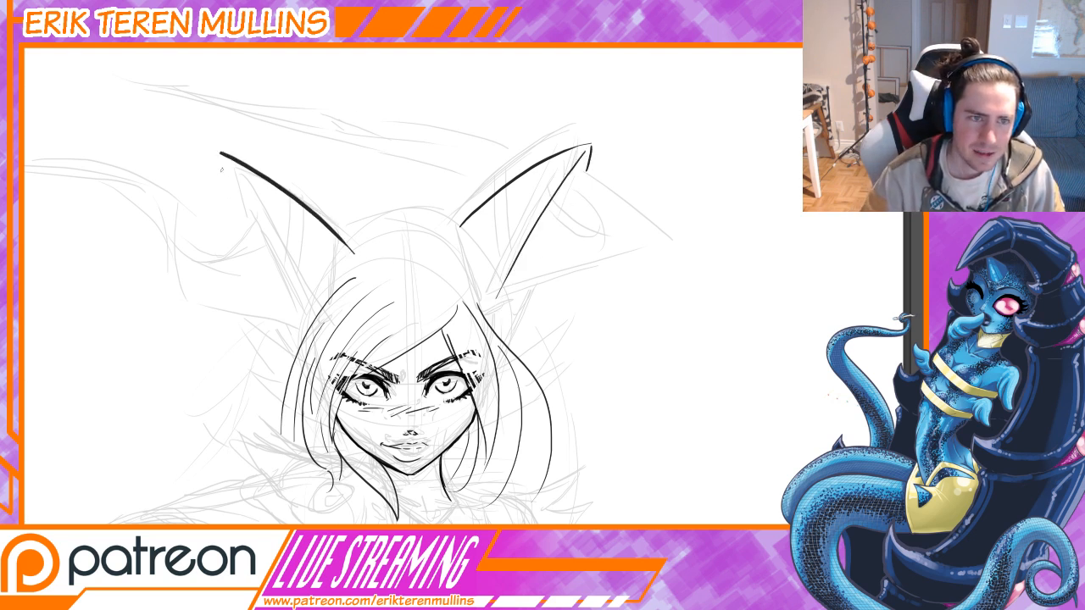
{"action": "left_click_drag", "start_coordinate": [220, 153], "coordinate": [239, 199]}
{"action": "key", "text": "ctrl+z"}
{"action": "left_click_drag", "start_coordinate": [221, 152], "coordinate": [248, 215]}
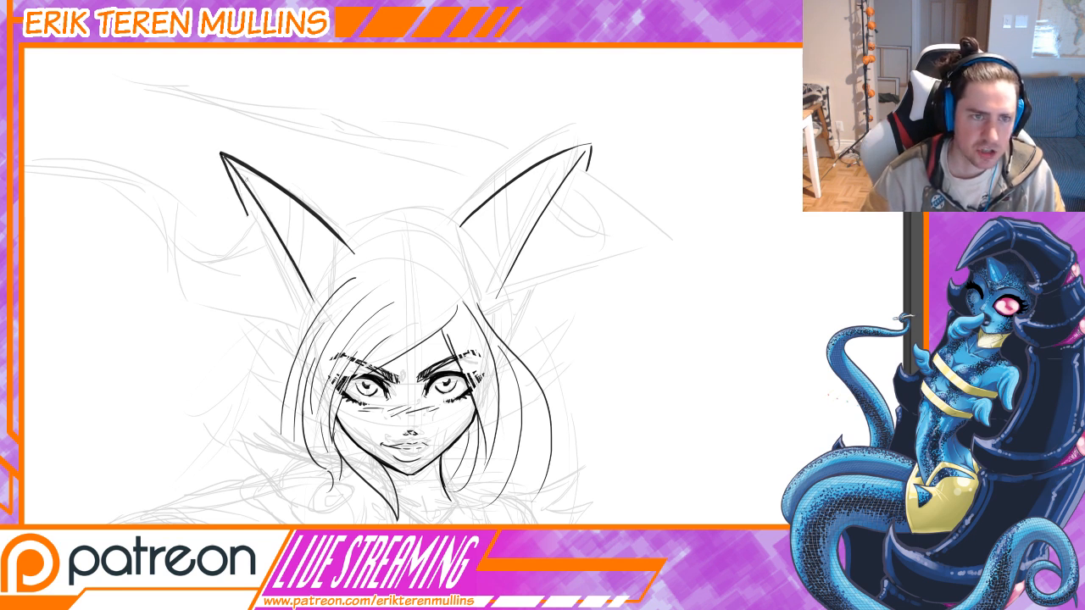
{"action": "left_click_drag", "start_coordinate": [222, 153], "coordinate": [321, 296]}
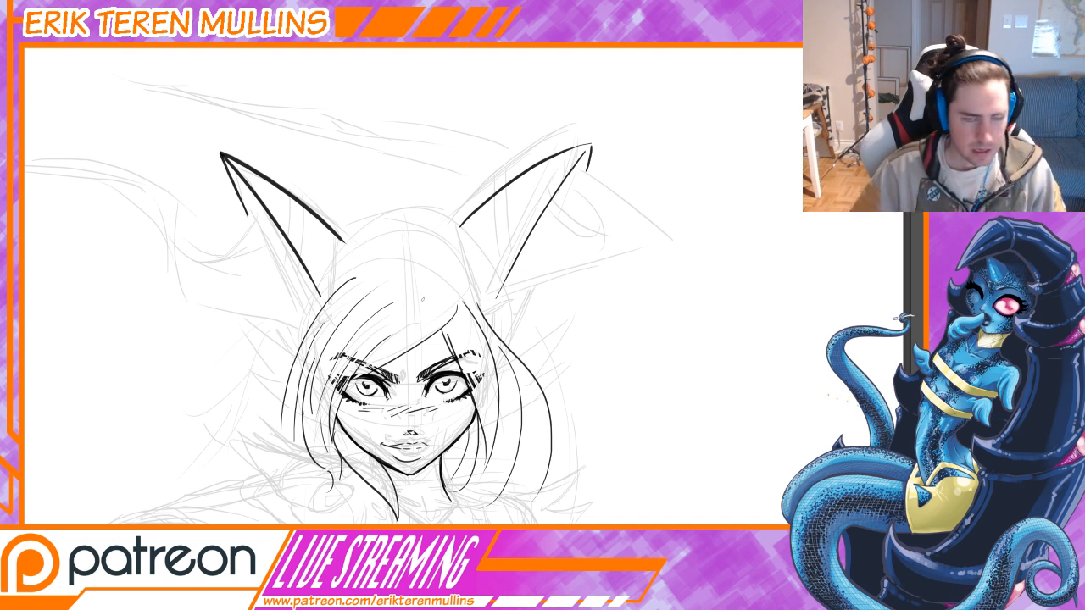
Ink the curved inner base edges where both ears meet the head.
{"action": "left_click_drag", "start_coordinate": [521, 286], "coordinate": [628, 272]}
{"action": "left_click_drag", "start_coordinate": [453, 228], "coordinate": [436, 279]}
{"action": "key", "text": "ctrl+z"}
{"action": "left_click_drag", "start_coordinate": [568, 214], "coordinate": [600, 289]}
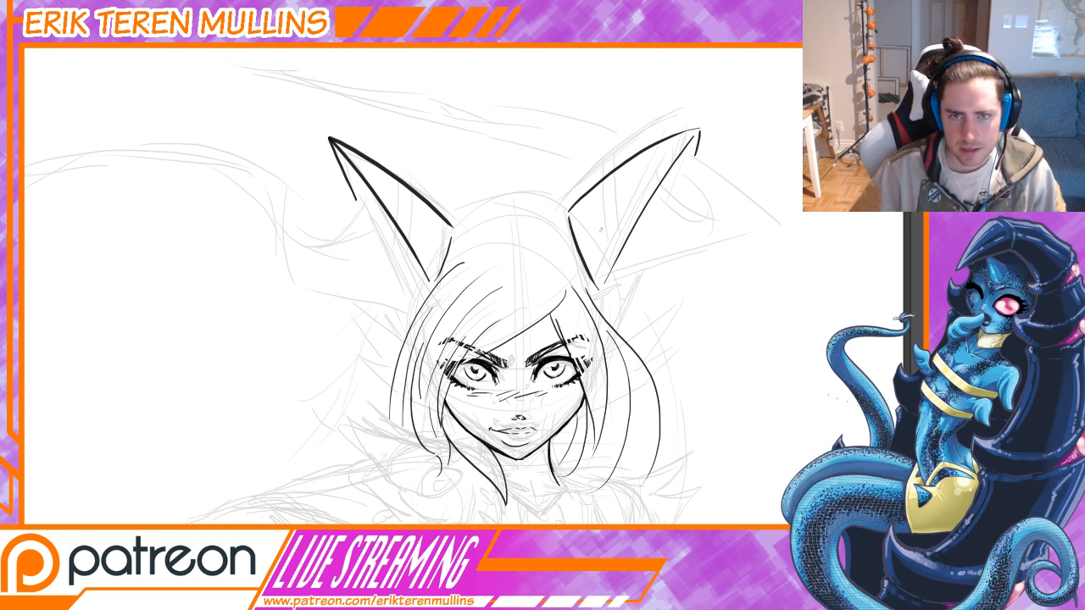
Add short curved fold lines inside the left and right ears.
{"action": "left_click_drag", "start_coordinate": [475, 253], "coordinate": [491, 268]}
{"action": "mouse_move", "coordinate": [414, 195]}
{"action": "left_mouse_down"}
{"action": "mouse_move", "coordinate": [417, 238]}
{"action": "mouse_move", "coordinate": [433, 251]}
{"action": "left_mouse_up"}
{"action": "left_click_drag", "start_coordinate": [646, 180], "coordinate": [631, 241]}
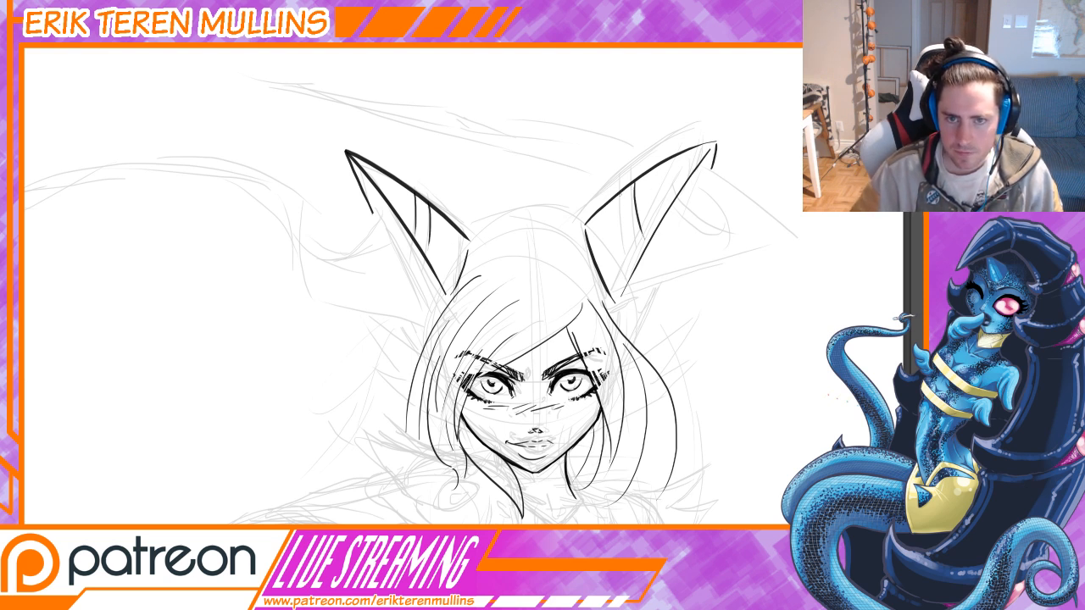
{"action": "left_click_drag", "start_coordinate": [632, 193], "coordinate": [619, 251]}
Ink the arched top of the head between the two ears.
{"action": "mouse_move", "coordinate": [462, 298]}
{"action": "left_mouse_down"}
{"action": "mouse_move", "coordinate": [496, 315]}
{"action": "mouse_move", "coordinate": [491, 305]}
{"action": "left_mouse_up"}
{"action": "left_click_drag", "start_coordinate": [507, 243], "coordinate": [600, 237]}
{"action": "key", "text": "ctrl+z"}
{"action": "left_click_drag", "start_coordinate": [507, 244], "coordinate": [602, 238]}
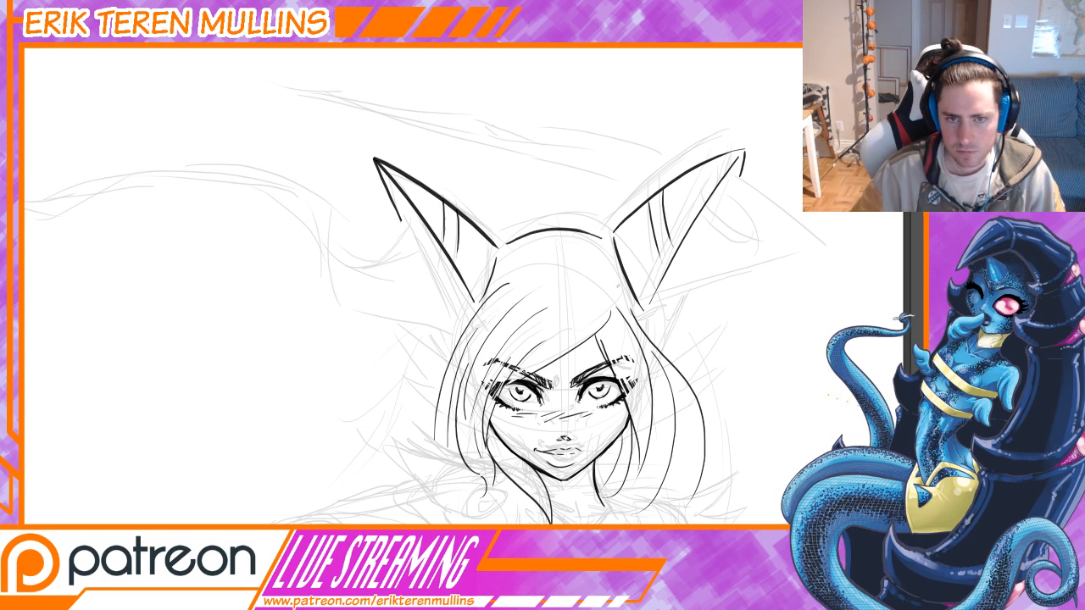
Add a second line parallel to the long lower edge of each ear.
{"action": "mouse_move", "coordinate": [673, 292]}
{"action": "left_mouse_down"}
{"action": "mouse_move", "coordinate": [523, 274]}
{"action": "mouse_move", "coordinate": [530, 255]}
{"action": "mouse_move", "coordinate": [709, 312]}
{"action": "left_mouse_up"}
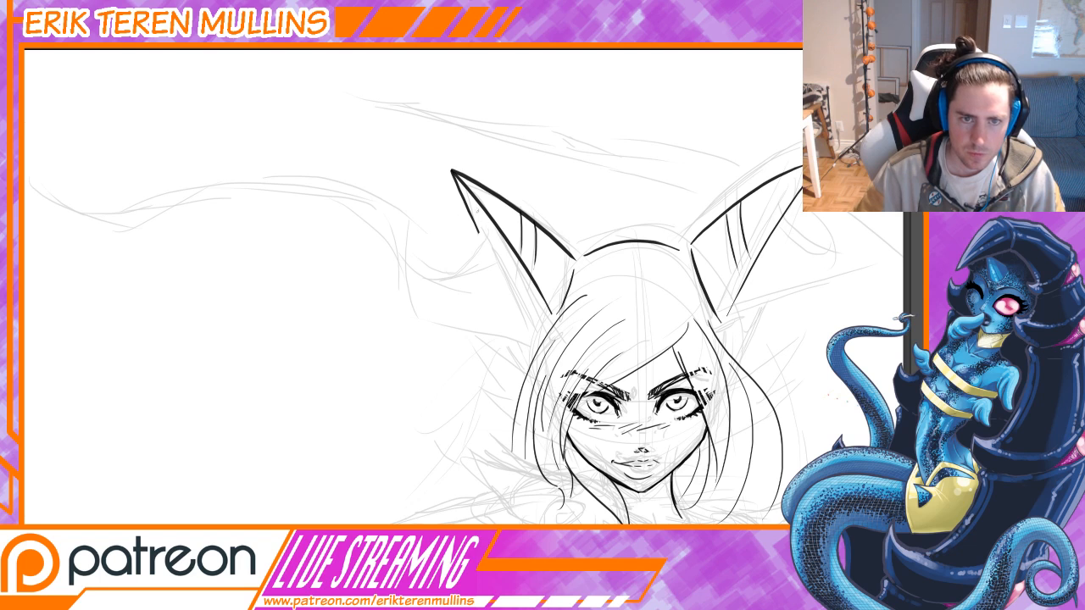
{"action": "left_click_drag", "start_coordinate": [469, 198], "coordinate": [533, 297]}
{"action": "left_click_drag", "start_coordinate": [802, 198], "coordinate": [741, 307]}
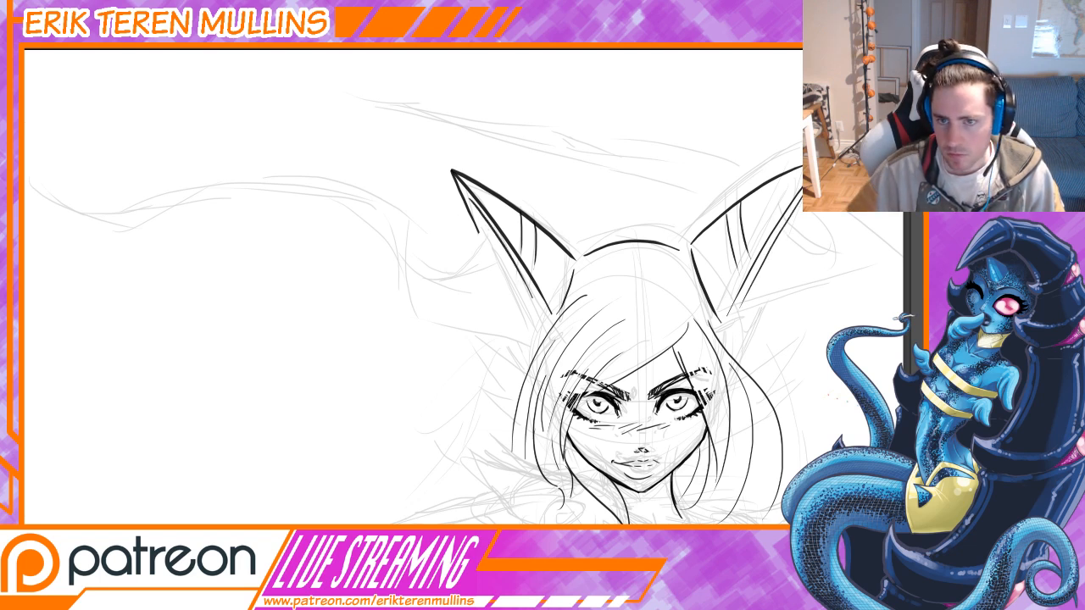
Ink an S-shaped curve from the left ear's outer edge and continue it as the long streamer's arched upper line.
{"action": "mouse_move", "coordinate": [471, 198]}
{"action": "left_mouse_down"}
{"action": "mouse_move", "coordinate": [480, 231]}
{"action": "mouse_move", "coordinate": [318, 206]}
{"action": "left_mouse_up"}
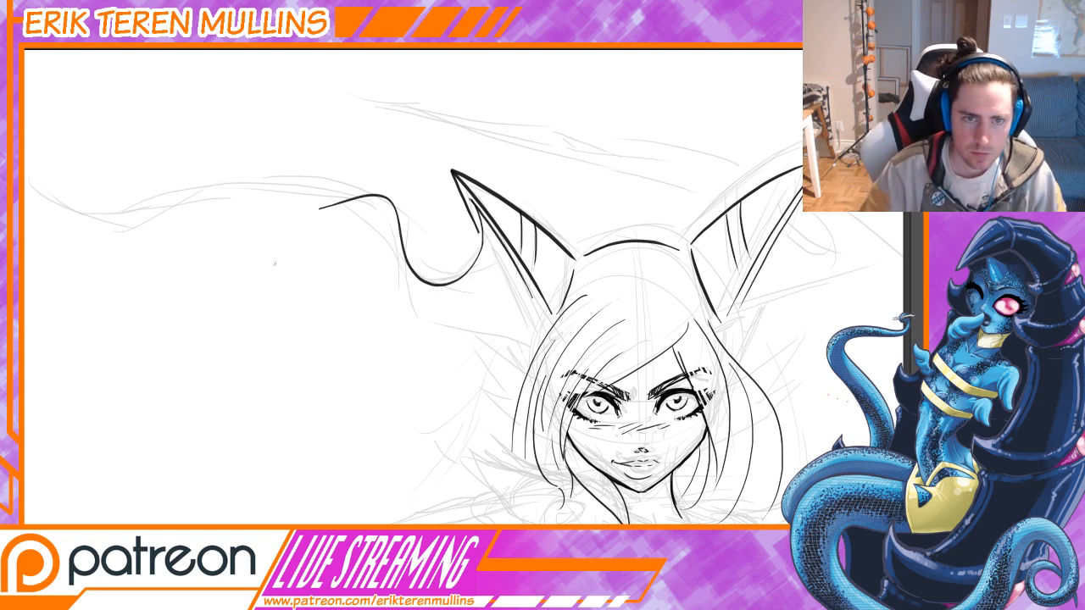
{"action": "key", "text": "ctrl+z"}
{"action": "left_click_drag", "start_coordinate": [481, 204], "coordinate": [448, 290]}
{"action": "key", "text": "ctrl+z"}
{"action": "mouse_move", "coordinate": [481, 205]}
{"action": "left_mouse_down"}
{"action": "mouse_move", "coordinate": [446, 276]}
{"action": "mouse_move", "coordinate": [414, 260]}
{"action": "mouse_move", "coordinate": [398, 204]}
{"action": "left_mouse_up"}
{"action": "mouse_move", "coordinate": [206, 189]}
{"action": "left_mouse_down"}
{"action": "mouse_move", "coordinate": [349, 184]}
{"action": "mouse_move", "coordinate": [388, 201]}
{"action": "left_mouse_up"}
{"action": "key", "text": "ctrl+z"}
{"action": "left_click_drag", "start_coordinate": [325, 217], "coordinate": [477, 271]}
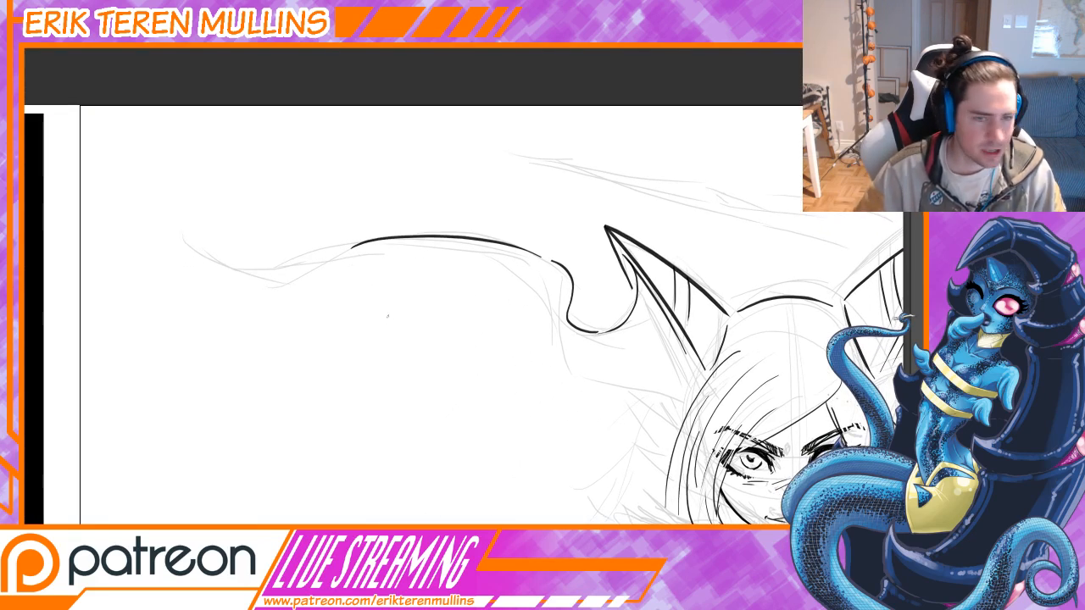
Ink the streamer's far end as a long dipping curve that tapers to a point and overlaps the arched line.
{"action": "left_click_drag", "start_coordinate": [355, 302], "coordinate": [338, 310]}
{"action": "mouse_move", "coordinate": [161, 243]}
{"action": "left_mouse_down"}
{"action": "mouse_move", "coordinate": [201, 267]}
{"action": "mouse_move", "coordinate": [400, 256]}
{"action": "left_mouse_up"}
{"action": "key", "text": "ctrl+z"}
{"action": "left_click_drag", "start_coordinate": [166, 247], "coordinate": [398, 256]}
{"action": "key", "text": "ctrl+z"}
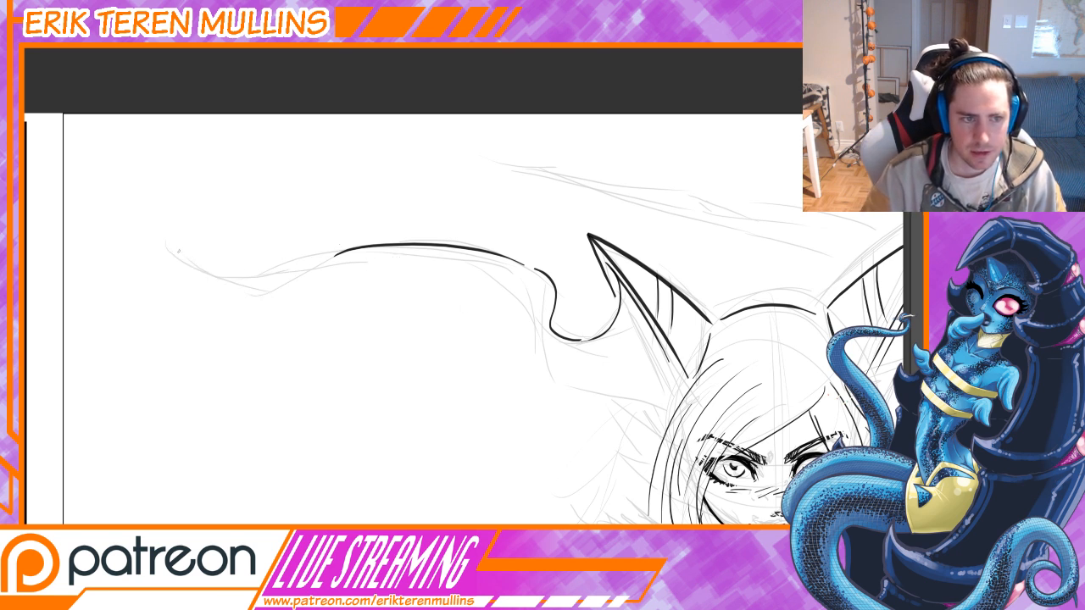
{"action": "key", "text": "ctrl+y"}
{"action": "key", "text": "ctrl+z"}
{"action": "left_click_drag", "start_coordinate": [164, 248], "coordinate": [405, 238]}
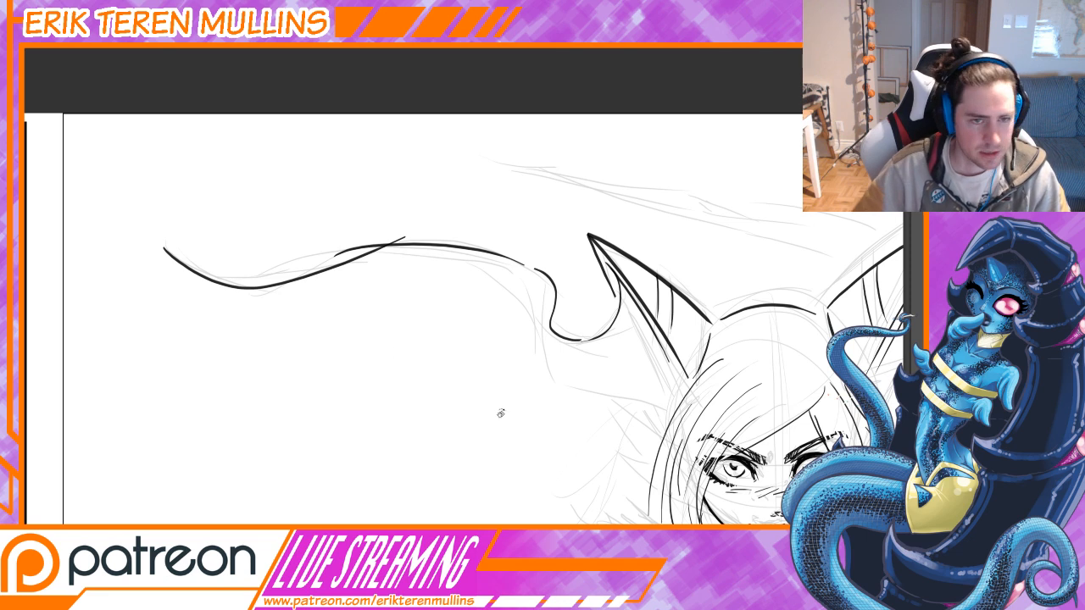
Rotate the canvas and erase the overshooting line end where the streamer's two curves cross.
{"action": "key", "text": "r"}
{"action": "mouse_move", "coordinate": [596, 458]}
{"action": "left_mouse_down"}
{"action": "mouse_move", "coordinate": [632, 392]}
{"action": "mouse_move", "coordinate": [596, 141]}
{"action": "left_mouse_up"}
{"action": "key", "text": "space"}
{"action": "left_click_drag", "start_coordinate": [474, 373], "coordinate": [527, 219]}
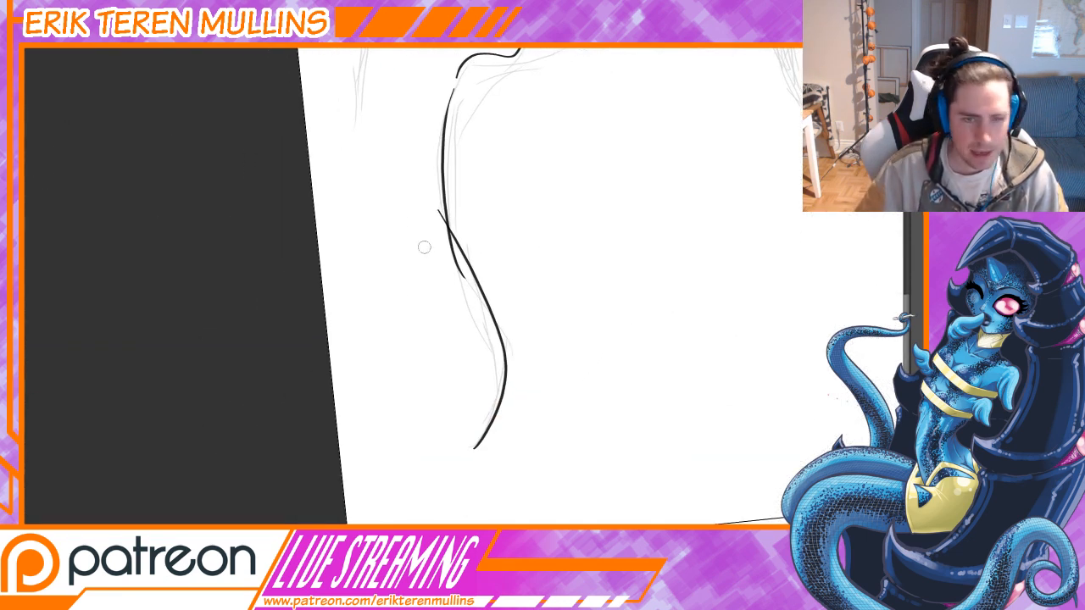
{"action": "key", "text": "ctrl+z"}
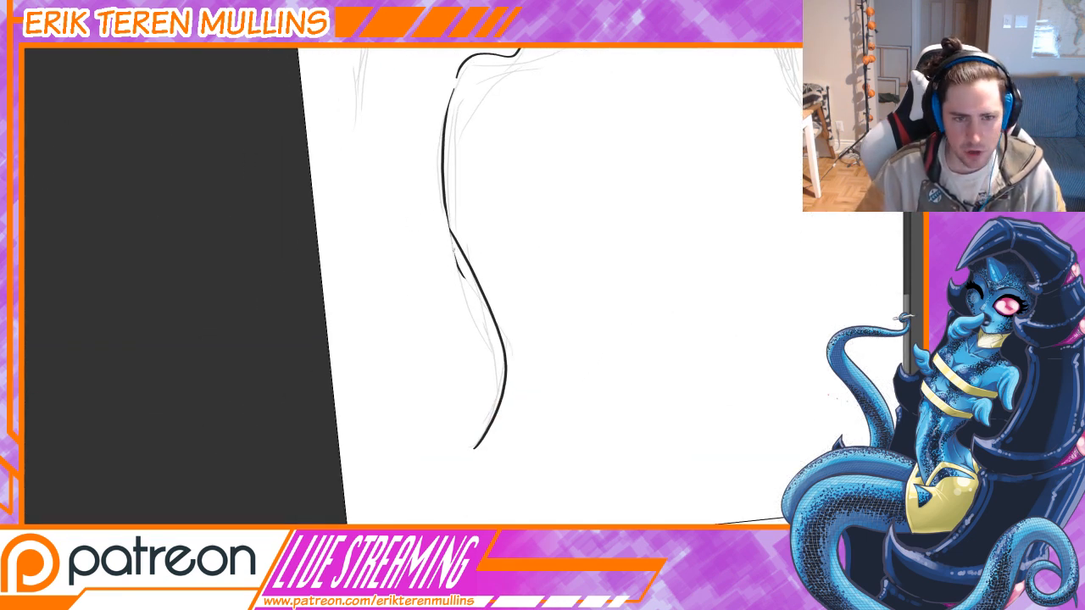
Ink the second edge along the streamer's twisted end and trim it to a fine pointed tip.
{"action": "left_click_drag", "start_coordinate": [443, 210], "coordinate": [498, 396]}
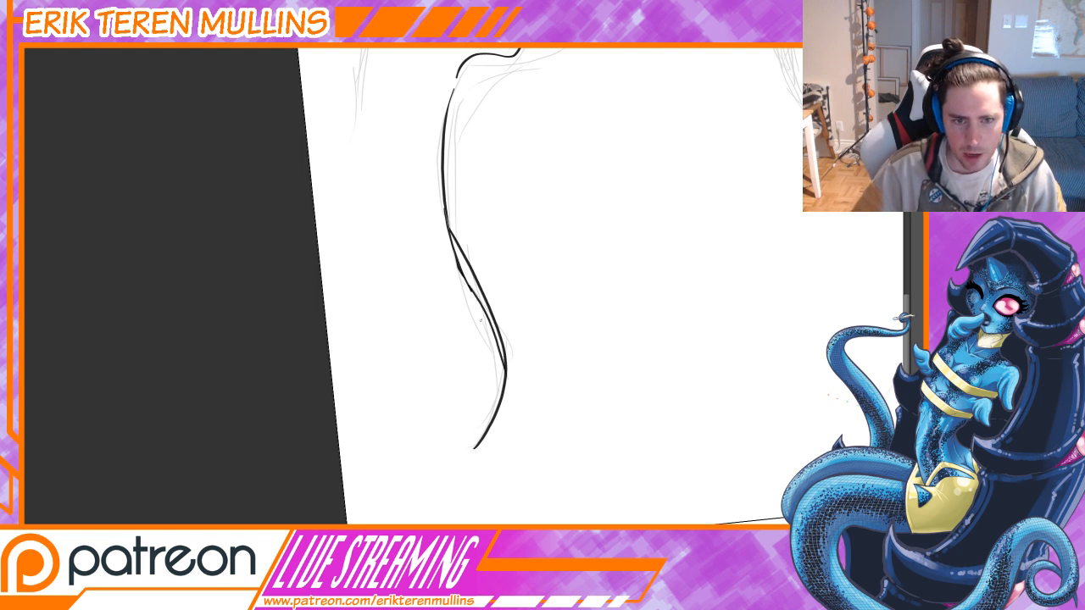
{"action": "left_click_drag", "start_coordinate": [491, 319], "coordinate": [486, 444]}
{"action": "key", "text": "ctrl+z"}
{"action": "mouse_move", "coordinate": [496, 329]}
{"action": "left_mouse_down"}
{"action": "mouse_move", "coordinate": [468, 464]}
{"action": "mouse_move", "coordinate": [472, 456]}
{"action": "left_mouse_up"}
{"action": "key", "text": "e"}
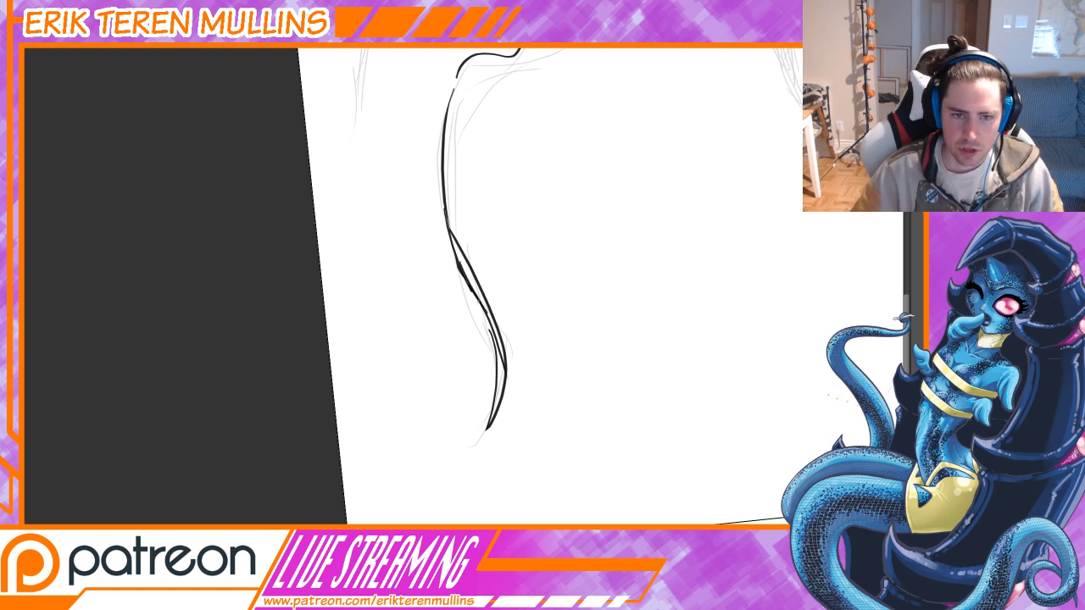
Ink the streamer's long lower edge from the twist up to its bend and connect the upper edge to the S-curve.
{"action": "mouse_move", "coordinate": [475, 278]}
{"action": "left_mouse_down"}
{"action": "mouse_move", "coordinate": [500, 410]}
{"action": "mouse_move", "coordinate": [491, 231]}
{"action": "left_mouse_up"}
{"action": "key", "text": "ctrl+z"}
{"action": "mouse_move", "coordinate": [509, 425]}
{"action": "left_mouse_down"}
{"action": "mouse_move", "coordinate": [488, 294]}
{"action": "mouse_move", "coordinate": [503, 218]}
{"action": "mouse_move", "coordinate": [536, 237]}
{"action": "mouse_move", "coordinate": [526, 339]}
{"action": "left_mouse_up"}
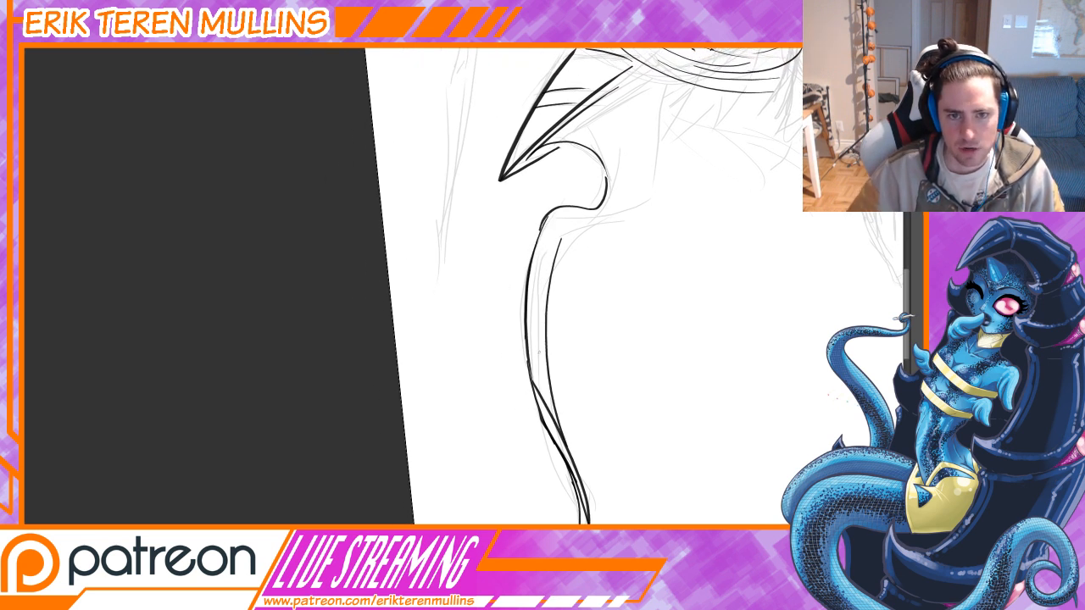
{"action": "key", "text": "ctrl+z"}
{"action": "left_click_drag", "start_coordinate": [545, 219], "coordinate": [527, 319]}
{"action": "mouse_move", "coordinate": [556, 272]}
{"action": "left_mouse_down"}
{"action": "mouse_move", "coordinate": [505, 371]}
{"action": "mouse_move", "coordinate": [605, 290]}
{"action": "left_mouse_up"}
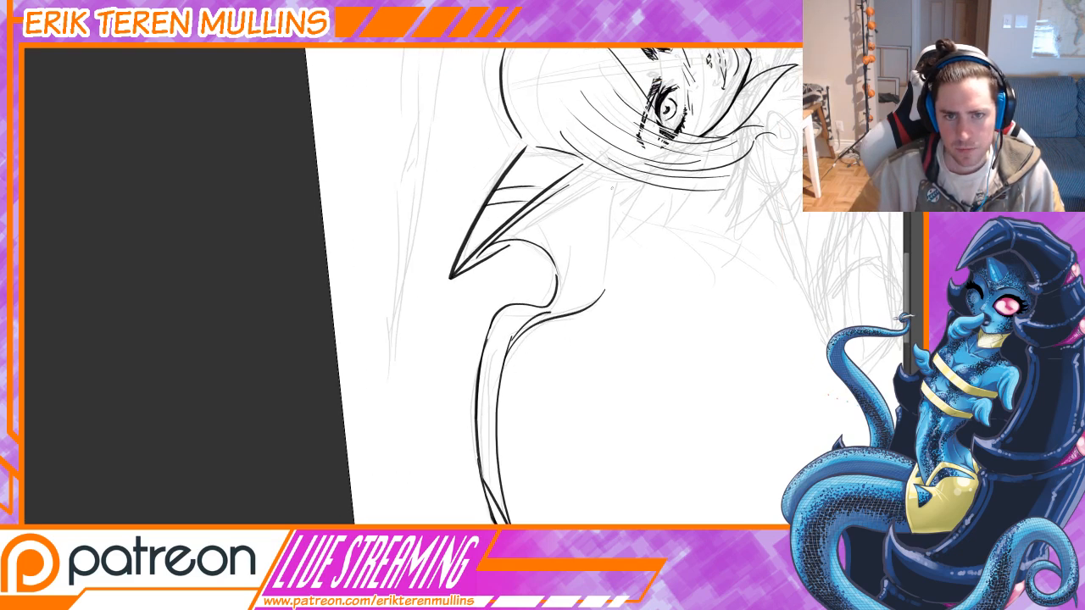
Ink the streamer's lower edge from the bend to the hair, clean up stray line ends and straighten the canvas.
{"action": "key", "text": "ctrl+z"}
{"action": "mouse_move", "coordinate": [612, 179]}
{"action": "left_mouse_down"}
{"action": "mouse_move", "coordinate": [606, 314]}
{"action": "mouse_move", "coordinate": [606, 294]}
{"action": "left_mouse_up"}
{"action": "key", "text": "e"}
{"action": "left_click_drag", "start_coordinate": [566, 332], "coordinate": [642, 222]}
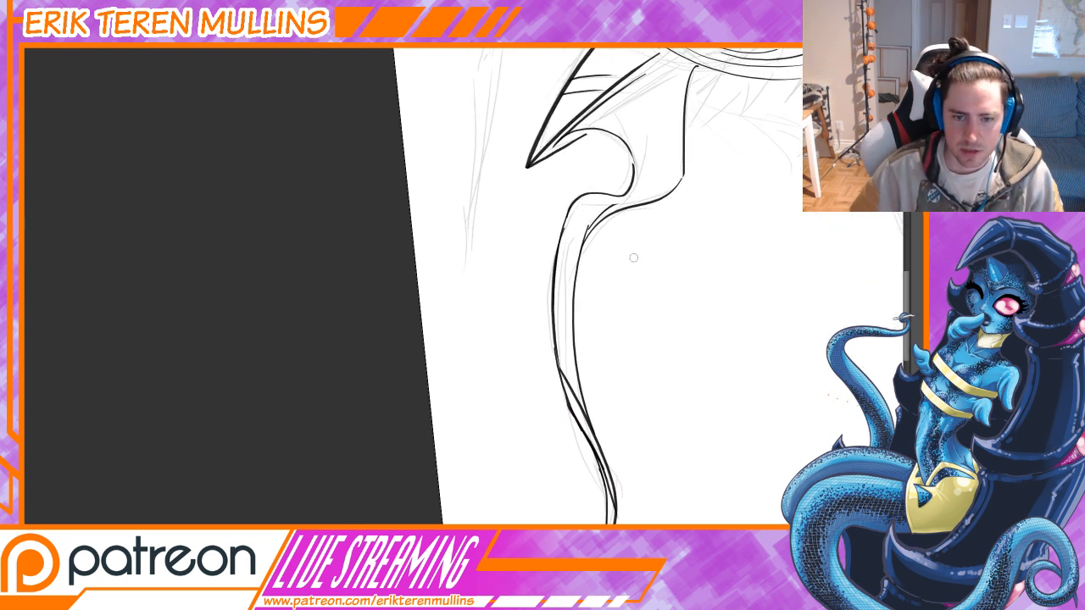
{"action": "left_click_drag", "start_coordinate": [615, 474], "coordinate": [572, 394]}
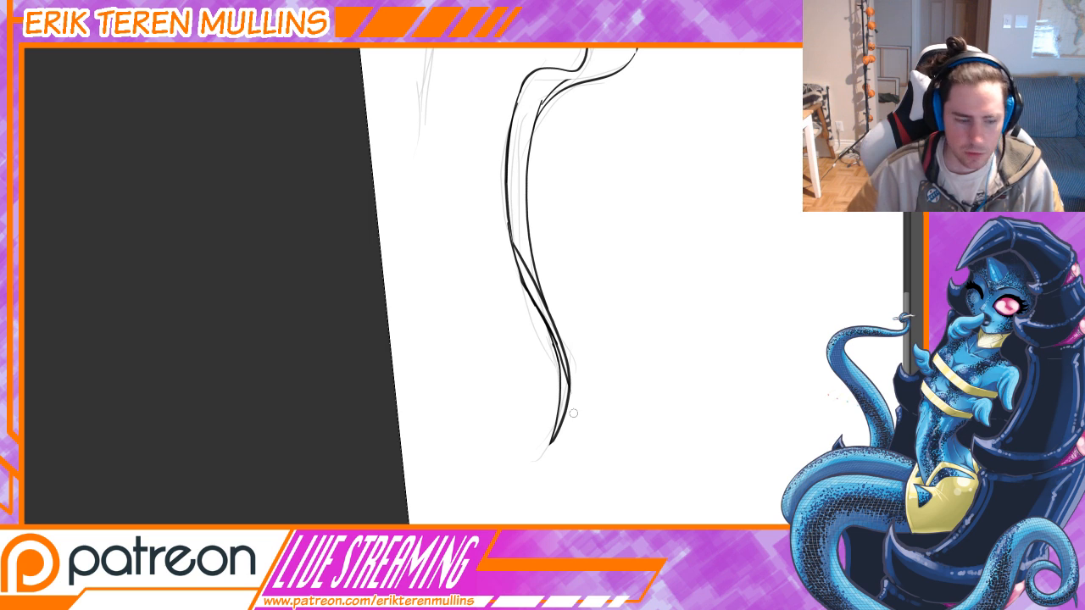
{"action": "left_click_drag", "start_coordinate": [678, 387], "coordinate": [398, 499]}
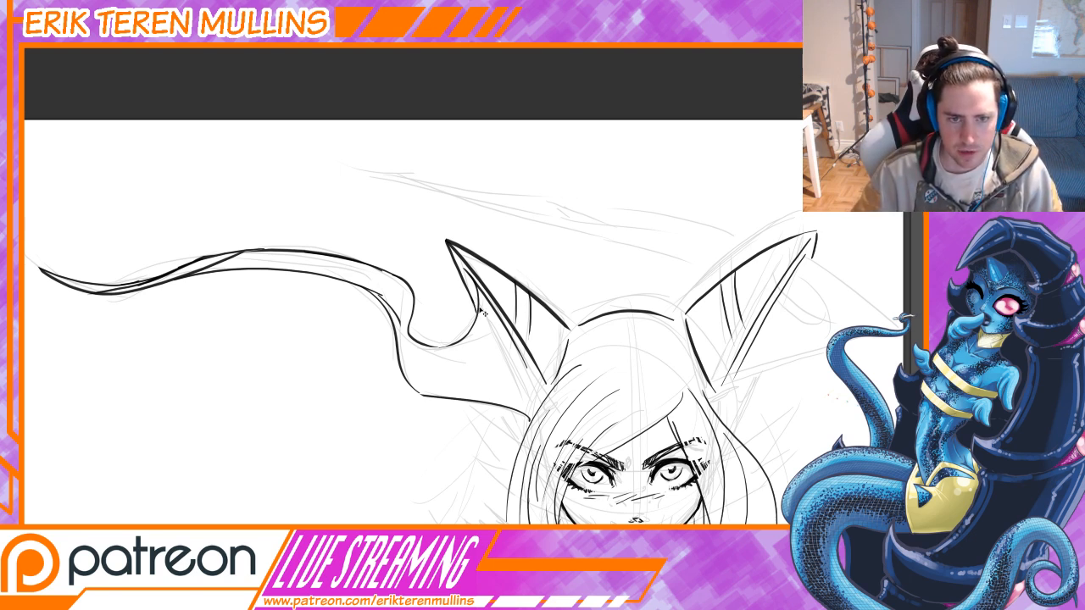
Ink the curled flap from the right ear's tip around to the hair, and short lines behind the outer hair.
{"action": "left_click_drag", "start_coordinate": [428, 362], "coordinate": [508, 348]}
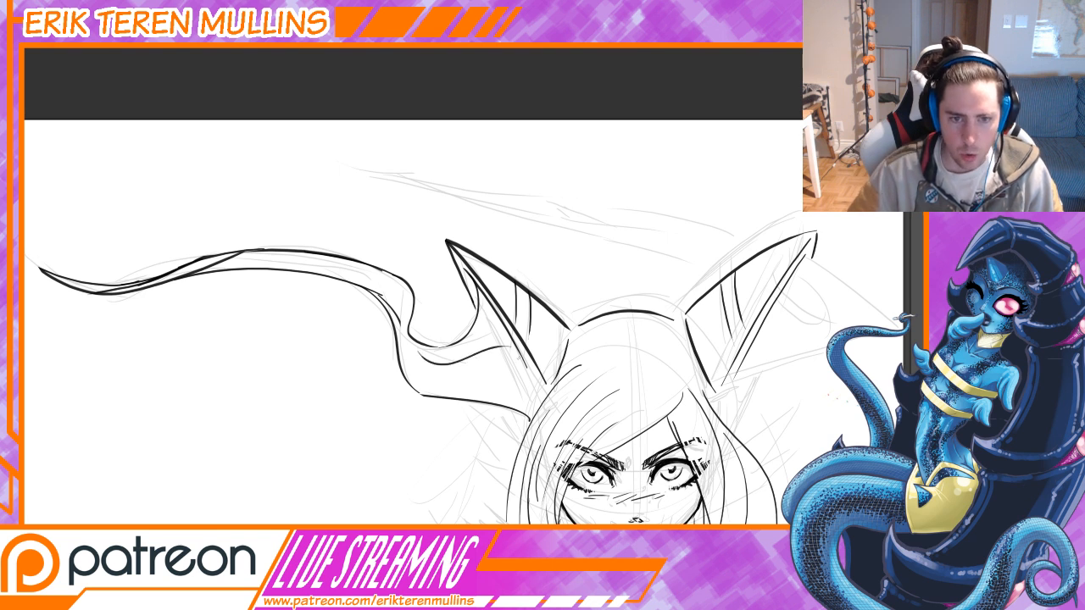
{"action": "key", "text": "ctrl+z"}
{"action": "mouse_move", "coordinate": [533, 387]}
{"action": "left_mouse_down"}
{"action": "mouse_move", "coordinate": [493, 341]}
{"action": "mouse_move", "coordinate": [502, 354]}
{"action": "left_mouse_up"}
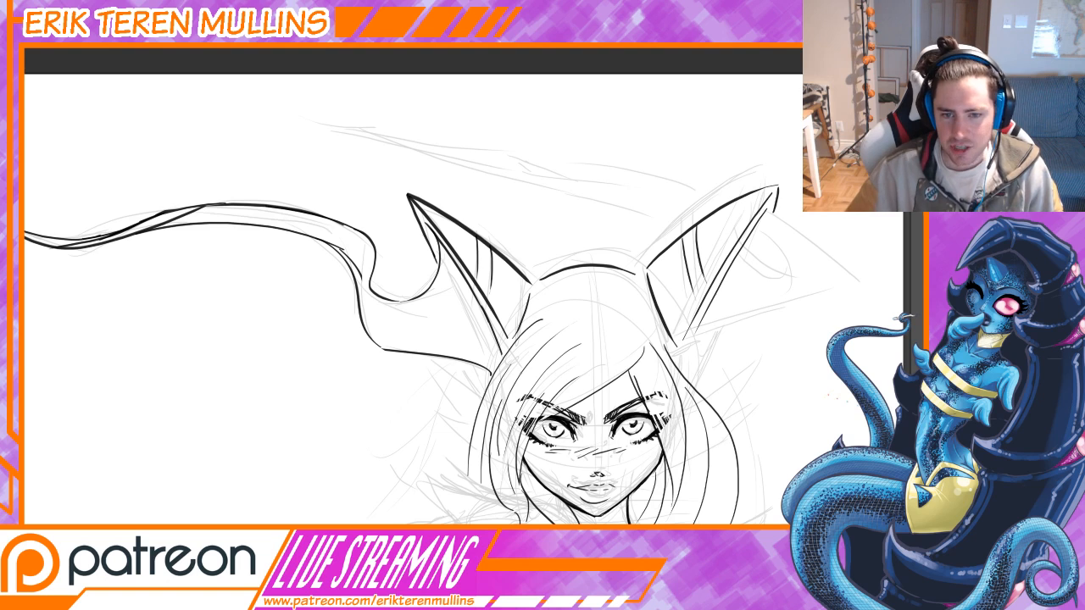
{"action": "left_click_drag", "start_coordinate": [677, 319], "coordinate": [506, 346]}
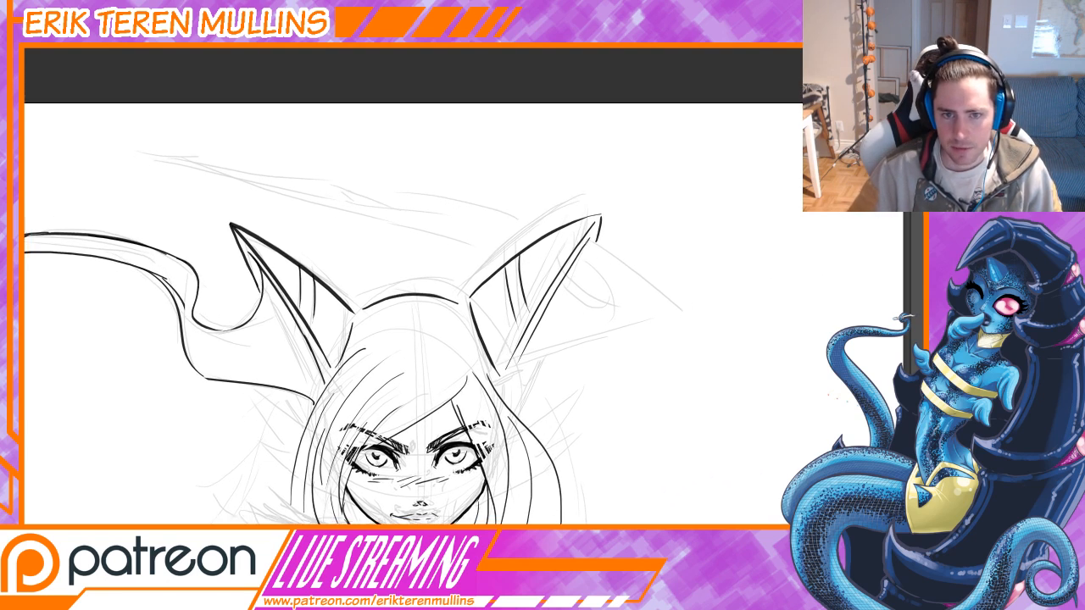
{"action": "mouse_move", "coordinate": [593, 243]}
{"action": "left_mouse_down"}
{"action": "mouse_move", "coordinate": [613, 245]}
{"action": "mouse_move", "coordinate": [597, 260]}
{"action": "mouse_move", "coordinate": [625, 258]}
{"action": "mouse_move", "coordinate": [620, 319]}
{"action": "mouse_move", "coordinate": [513, 377]}
{"action": "left_mouse_up"}
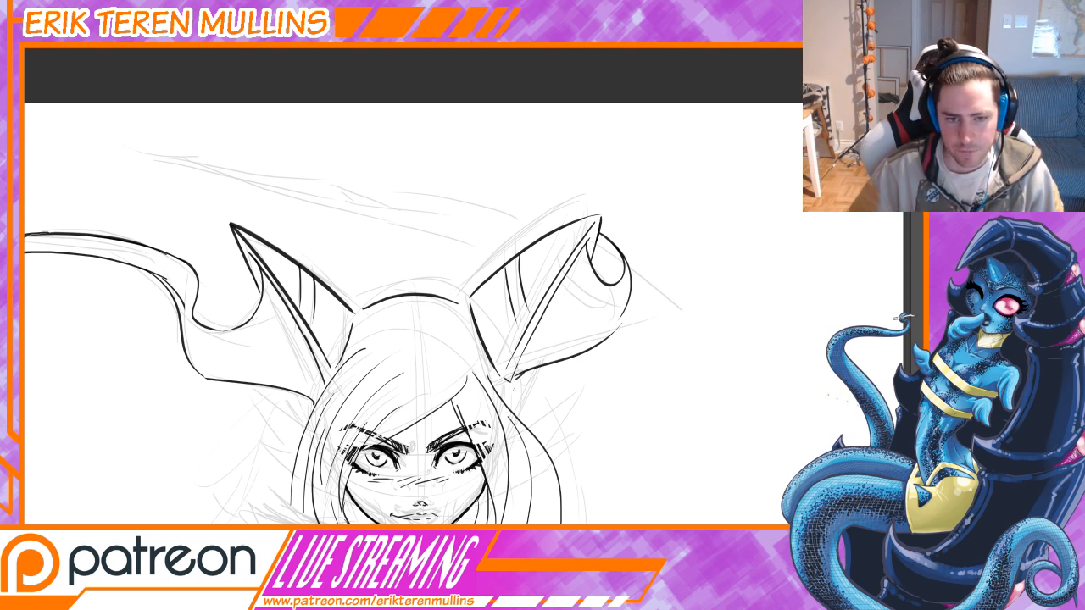
{"action": "left_click_drag", "start_coordinate": [522, 379], "coordinate": [524, 425]}
{"action": "left_click_drag", "start_coordinate": [332, 395], "coordinate": [484, 335]}
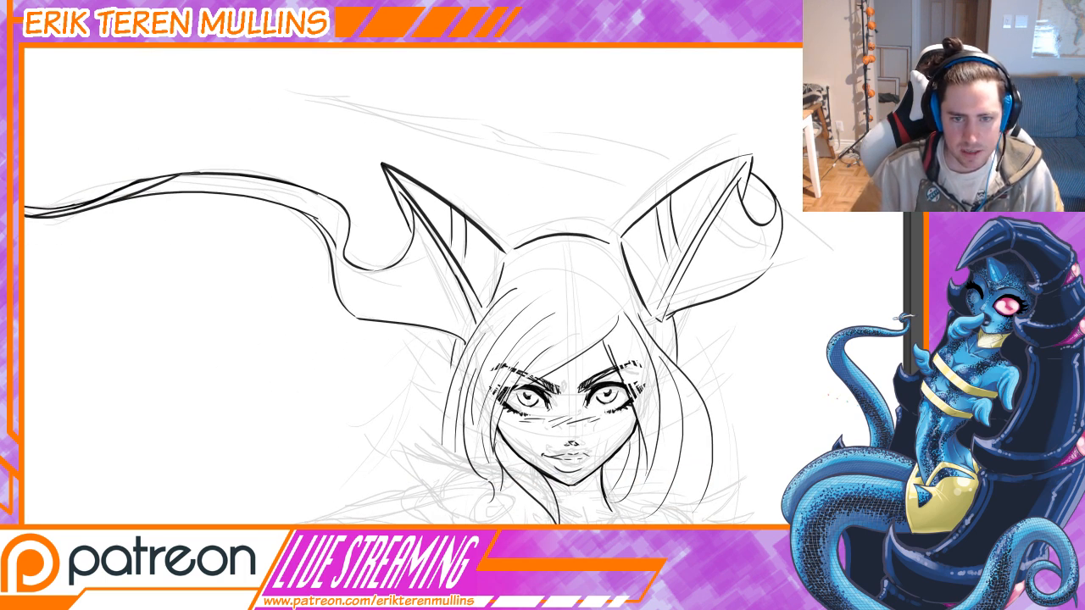
Ink a long wavy streamer from the right ear's upper edge sweeping above the head to a pointed end.
{"action": "left_click_drag", "start_coordinate": [614, 243], "coordinate": [445, 451]}
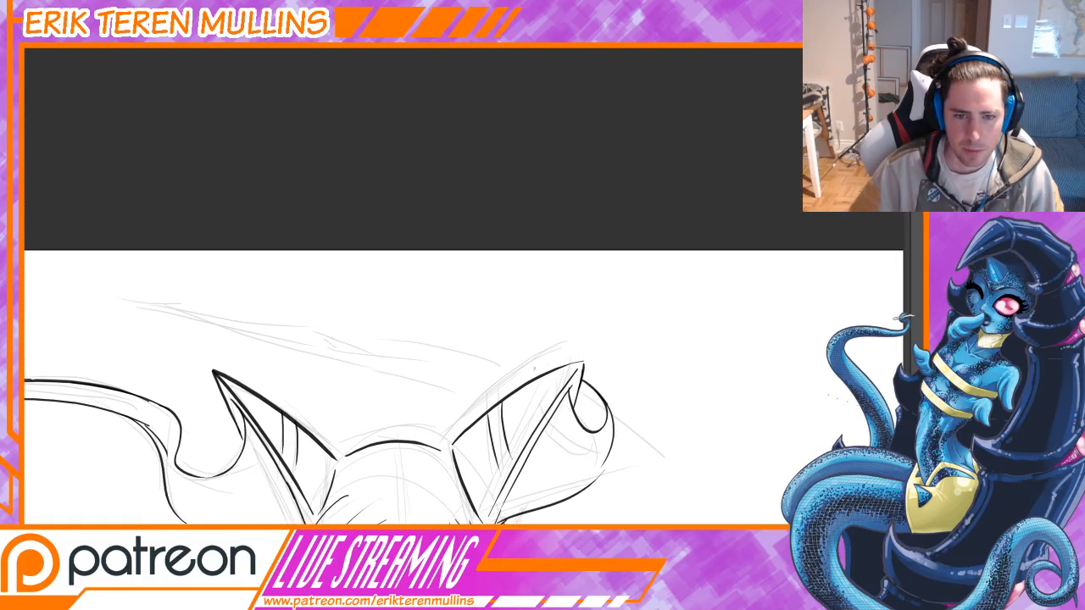
{"action": "mouse_move", "coordinate": [550, 369]}
{"action": "left_mouse_down"}
{"action": "mouse_move", "coordinate": [413, 339]}
{"action": "mouse_move", "coordinate": [124, 303]}
{"action": "left_mouse_up"}
{"action": "key", "text": "ctrl+z"}
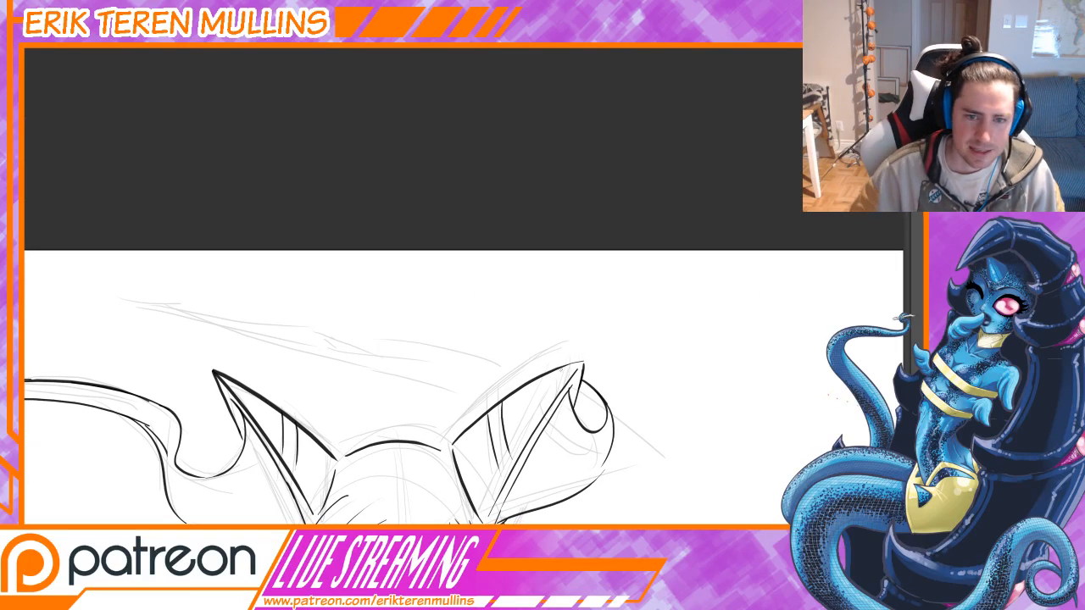
{"action": "left_click_drag", "start_coordinate": [552, 367], "coordinate": [237, 350]}
{"action": "mouse_move", "coordinate": [532, 384]}
{"action": "left_mouse_down"}
{"action": "mouse_move", "coordinate": [256, 353]}
{"action": "mouse_move", "coordinate": [152, 302]}
{"action": "mouse_move", "coordinate": [109, 299]}
{"action": "mouse_move", "coordinate": [201, 304]}
{"action": "left_mouse_up"}
{"action": "key", "text": "ctrl+z"}
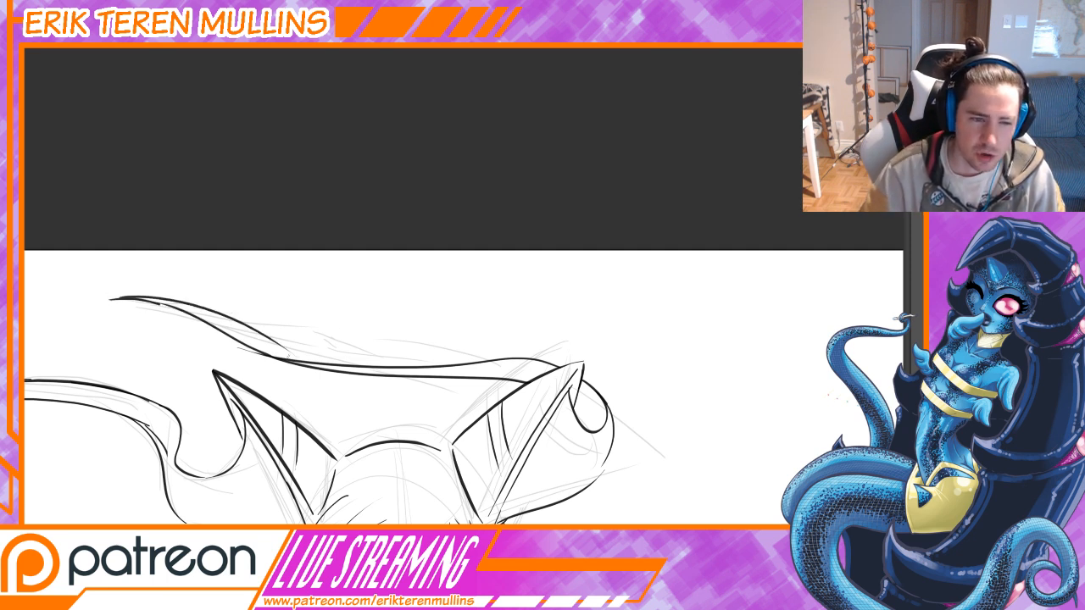
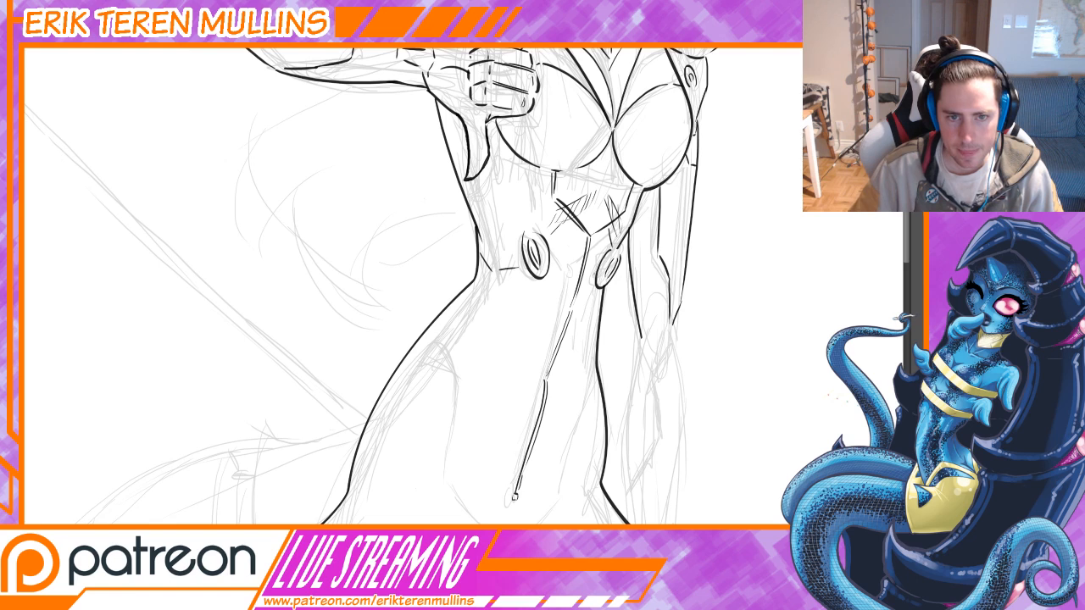
Ink a short diagonal line on the torso leading down to the left oval waist ornament.
{"action": "mouse_move", "coordinate": [547, 316]}
{"action": "left_mouse_down"}
{"action": "mouse_move", "coordinate": [537, 423]}
{"action": "mouse_move", "coordinate": [536, 410]}
{"action": "left_mouse_up"}
{"action": "left_click_drag", "start_coordinate": [493, 293], "coordinate": [511, 320]}
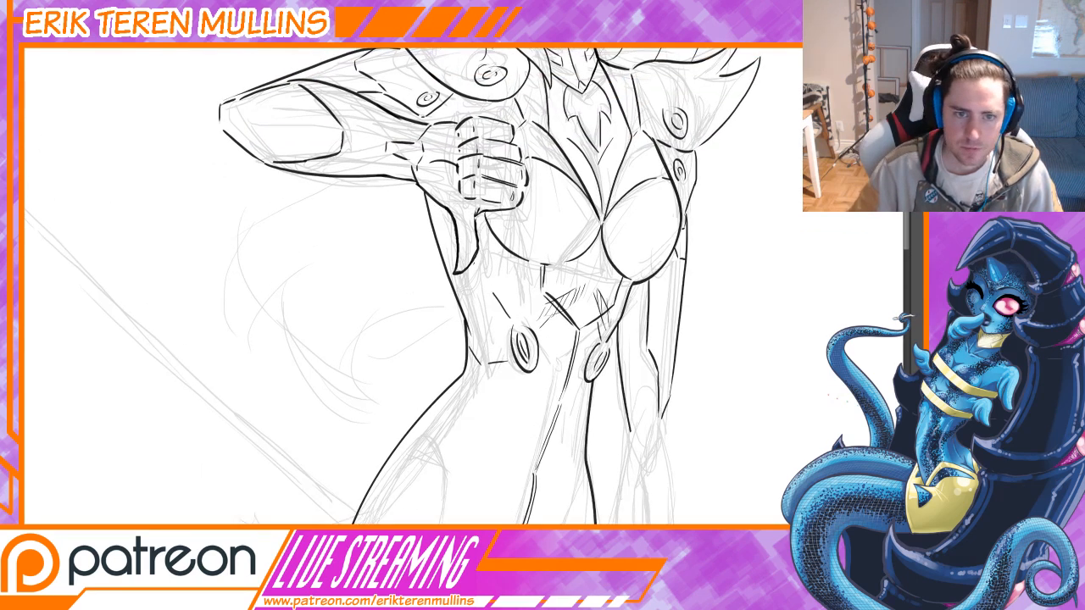
{"action": "key", "text": "ctrl+z"}
{"action": "key", "text": "ctrl+z"}
{"action": "left_click_drag", "start_coordinate": [479, 272], "coordinate": [512, 318]}
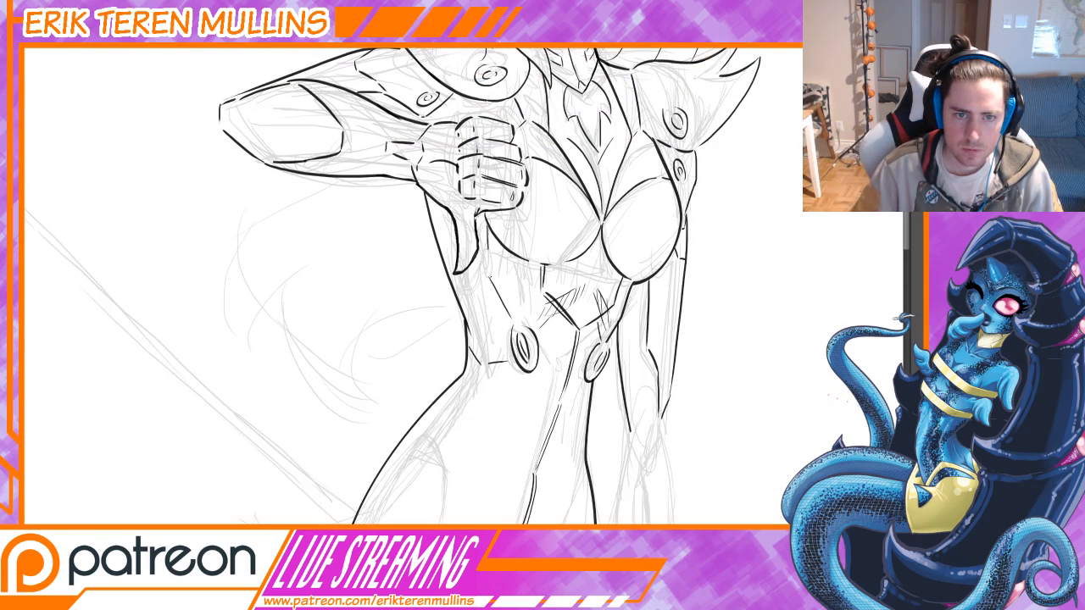
{"action": "key", "text": "ctrl+z"}
Ink a short vertical line below the raised fist and a small diagonal line across the torso's left side.
{"action": "left_click_drag", "start_coordinate": [483, 216], "coordinate": [487, 267]}
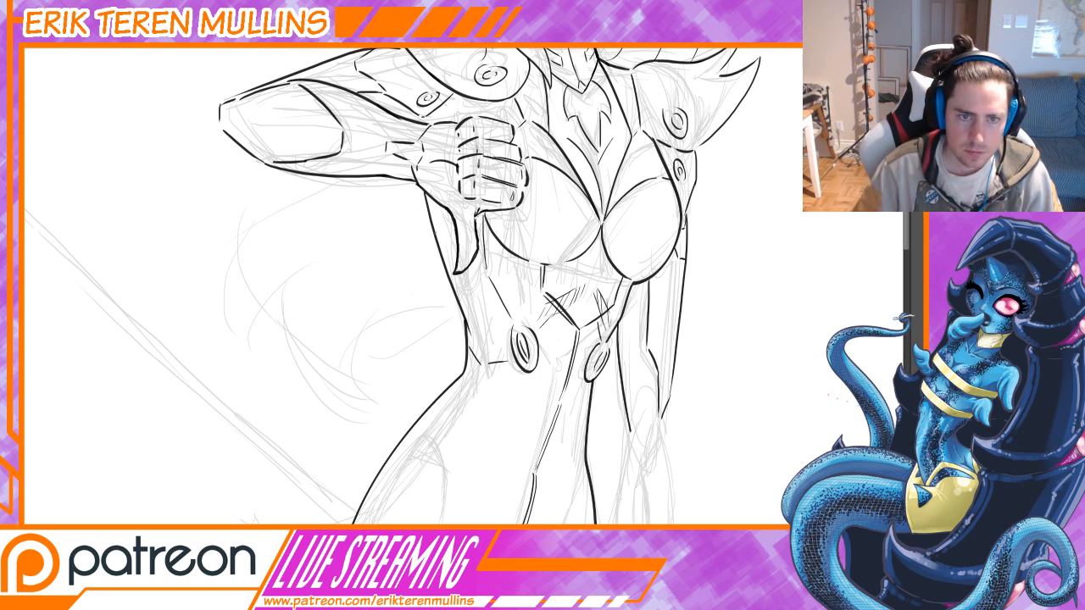
{"action": "left_click_drag", "start_coordinate": [431, 223], "coordinate": [457, 251]}
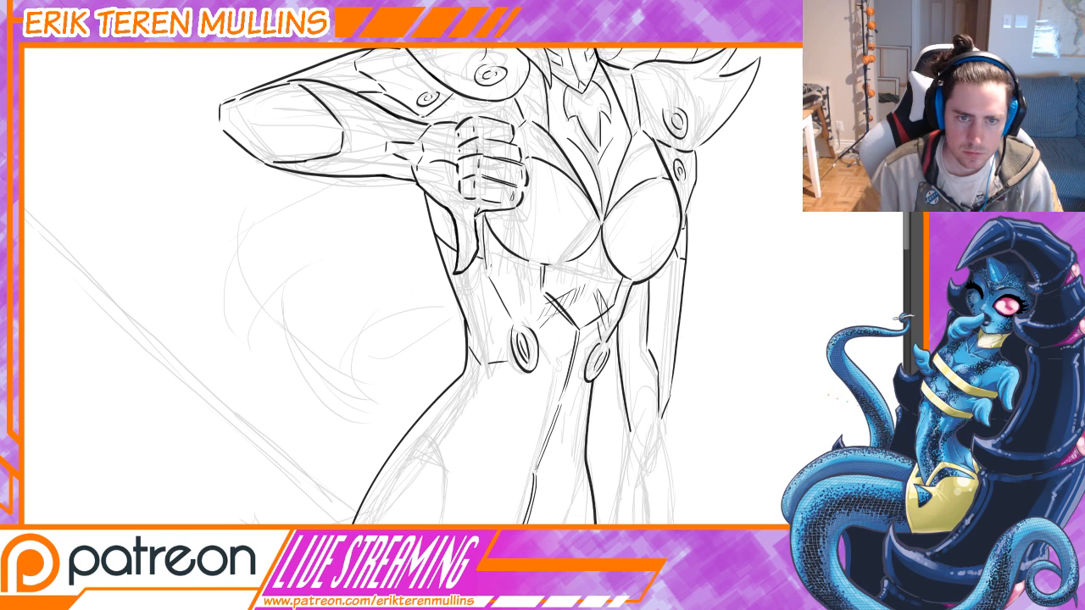
{"action": "mouse_move", "coordinate": [480, 424]}
{"action": "left_mouse_down"}
{"action": "mouse_move", "coordinate": [470, 299]}
{"action": "mouse_move", "coordinate": [514, 173]}
{"action": "left_mouse_up"}
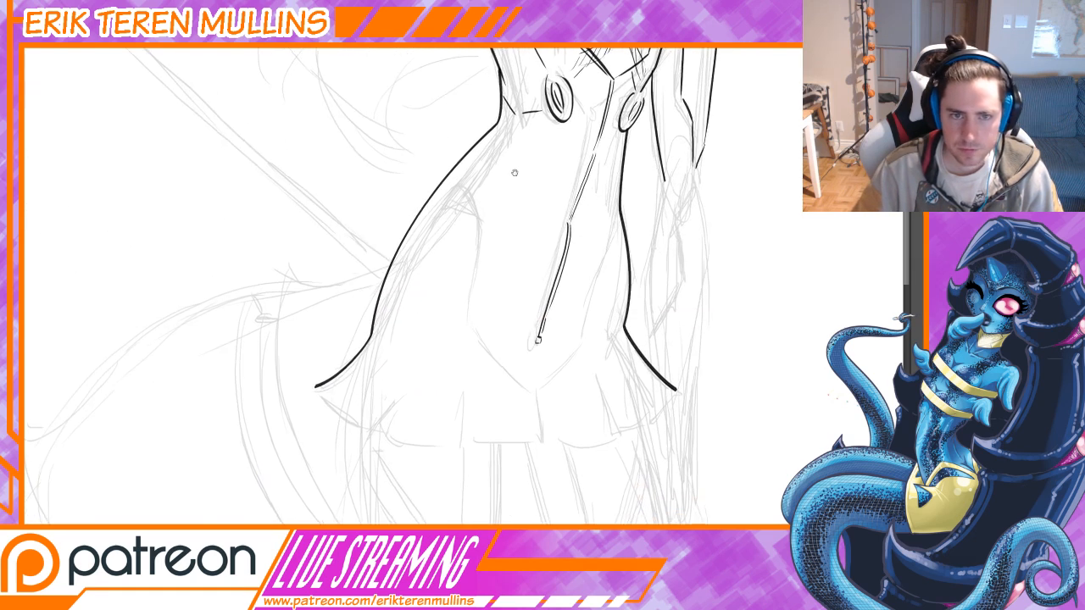
Ink the curved seam from the left hip into a V-shaped point below the zipper, with a slanted seam on the torso's right side.
{"action": "left_click_drag", "start_coordinate": [449, 176], "coordinate": [473, 278]}
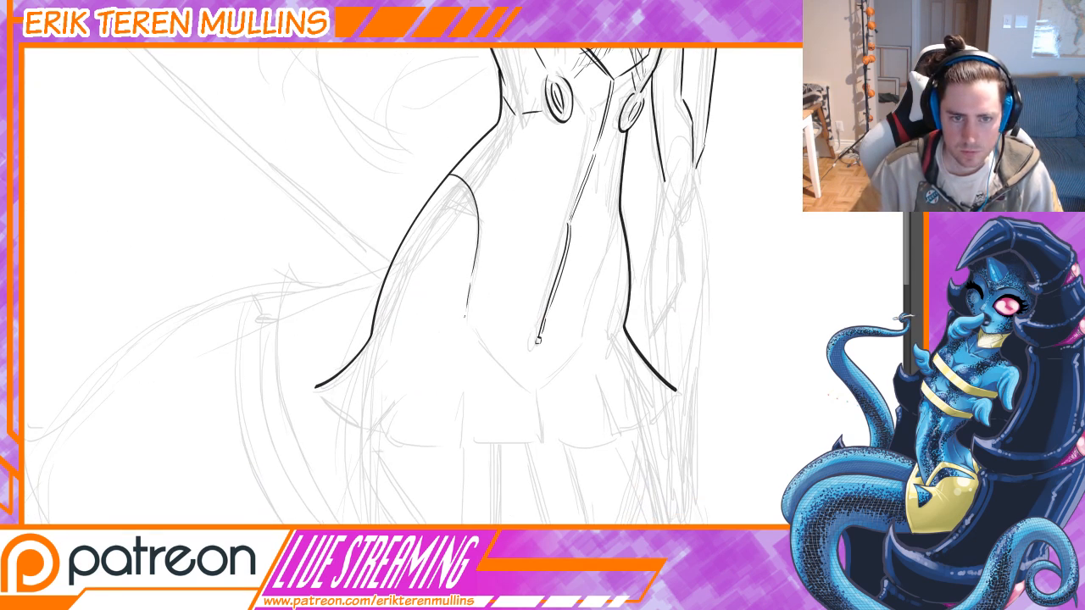
{"action": "mouse_move", "coordinate": [468, 318]}
{"action": "left_mouse_down"}
{"action": "mouse_move", "coordinate": [536, 400]}
{"action": "mouse_move", "coordinate": [589, 343]}
{"action": "mouse_move", "coordinate": [618, 221]}
{"action": "left_mouse_up"}
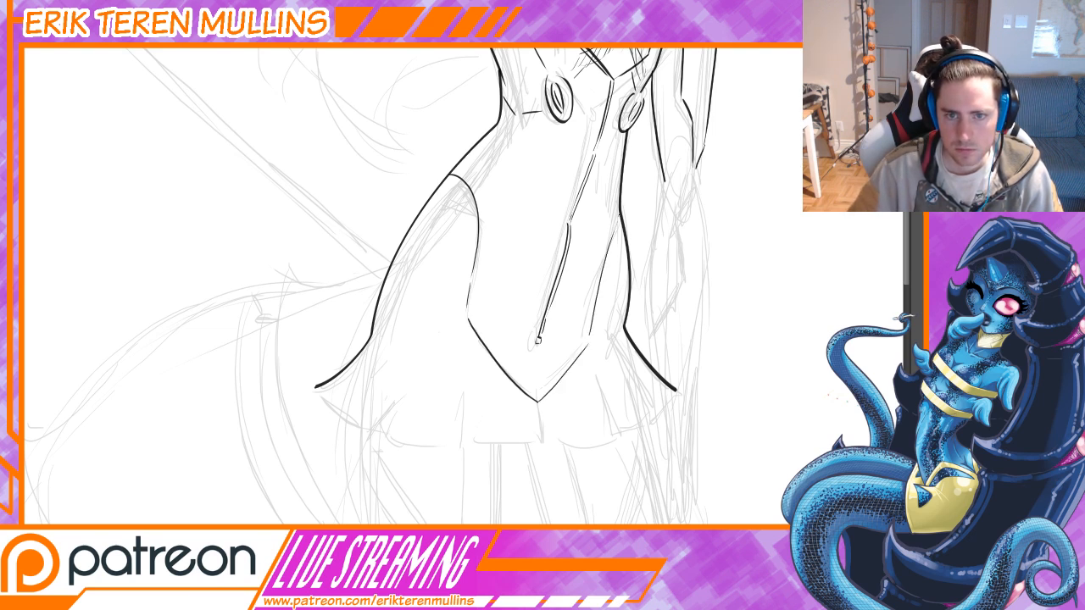
{"action": "left_click_drag", "start_coordinate": [556, 364], "coordinate": [569, 290]}
Ink the flared skirt's lower hem as curved panel edges separated by narrow notches, from the left corner to the right.
{"action": "mouse_move", "coordinate": [512, 265]}
{"action": "left_mouse_down"}
{"action": "mouse_move", "coordinate": [521, 297]}
{"action": "mouse_move", "coordinate": [490, 384]}
{"action": "mouse_move", "coordinate": [499, 341]}
{"action": "mouse_move", "coordinate": [458, 297]}
{"action": "left_mouse_up"}
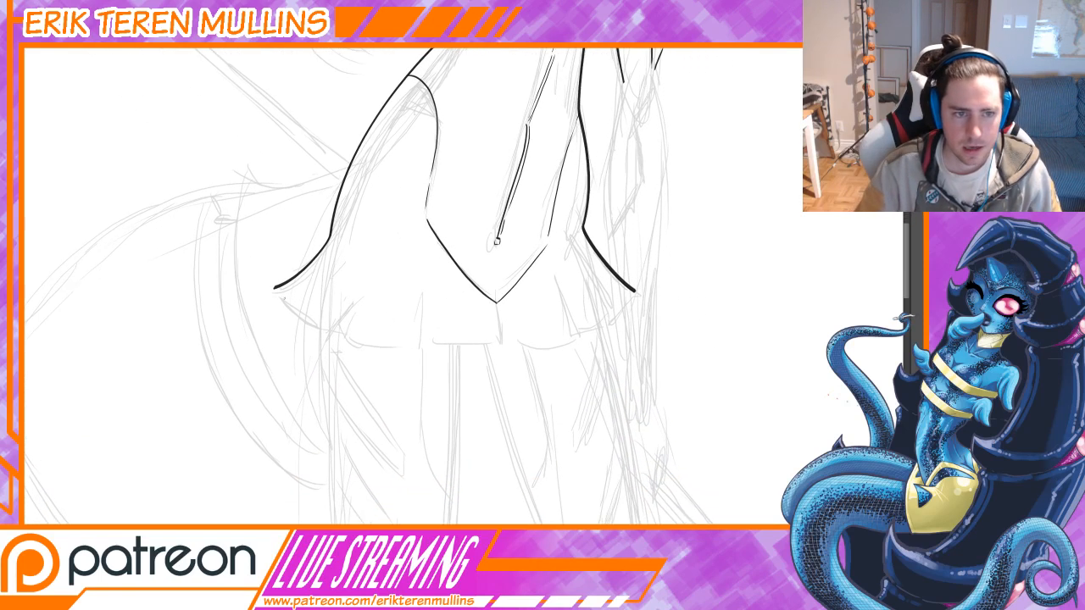
{"action": "left_click_drag", "start_coordinate": [275, 288], "coordinate": [328, 331]}
{"action": "key", "text": "ctrl+z"}
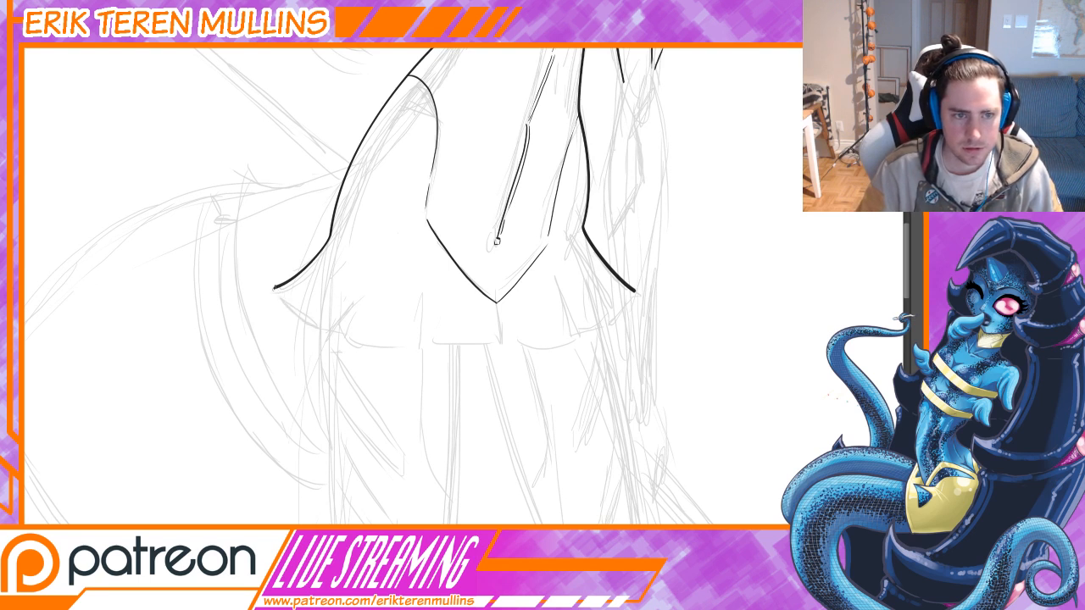
{"action": "mouse_move", "coordinate": [275, 288]}
{"action": "left_mouse_down"}
{"action": "mouse_move", "coordinate": [326, 332]}
{"action": "mouse_move", "coordinate": [353, 303]}
{"action": "mouse_move", "coordinate": [386, 347]}
{"action": "mouse_move", "coordinate": [412, 356]}
{"action": "left_mouse_up"}
{"action": "key", "text": "ctrl+z"}
{"action": "mouse_move", "coordinate": [420, 319]}
{"action": "left_mouse_down"}
{"action": "mouse_move", "coordinate": [431, 355]}
{"action": "mouse_move", "coordinate": [496, 352]}
{"action": "left_mouse_up"}
{"action": "mouse_move", "coordinate": [498, 303]}
{"action": "left_mouse_down"}
{"action": "mouse_move", "coordinate": [508, 348]}
{"action": "mouse_move", "coordinate": [578, 336]}
{"action": "left_mouse_up"}
{"action": "mouse_move", "coordinate": [561, 292]}
{"action": "left_mouse_down"}
{"action": "mouse_move", "coordinate": [586, 311]}
{"action": "mouse_move", "coordinate": [570, 346]}
{"action": "mouse_move", "coordinate": [526, 363]}
{"action": "mouse_move", "coordinate": [566, 330]}
{"action": "mouse_move", "coordinate": [571, 312]}
{"action": "mouse_move", "coordinate": [537, 344]}
{"action": "mouse_move", "coordinate": [578, 310]}
{"action": "left_mouse_up"}
{"action": "key", "text": "ctrl+z"}
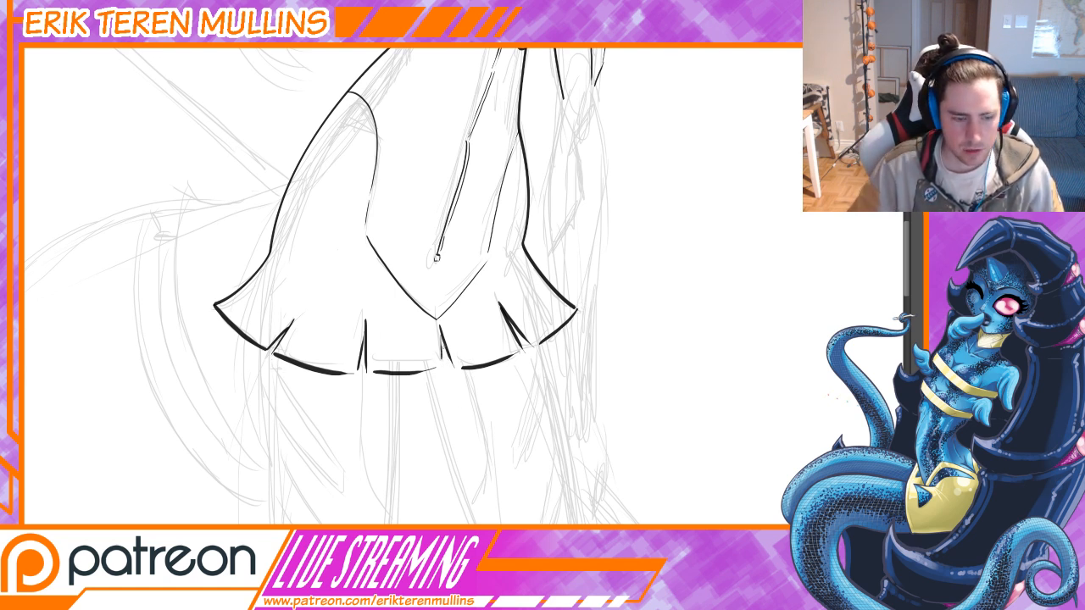
Close the gaps between the skirt's notches and hem edges so each panel has a connected bottom outline.
{"action": "key", "text": "ctrl+plus"}
{"action": "mouse_move", "coordinate": [325, 393]}
{"action": "left_mouse_down"}
{"action": "mouse_move", "coordinate": [468, 363]}
{"action": "mouse_move", "coordinate": [551, 373]}
{"action": "mouse_move", "coordinate": [676, 364]}
{"action": "left_mouse_up"}
{"action": "key", "text": "ctrl+z"}
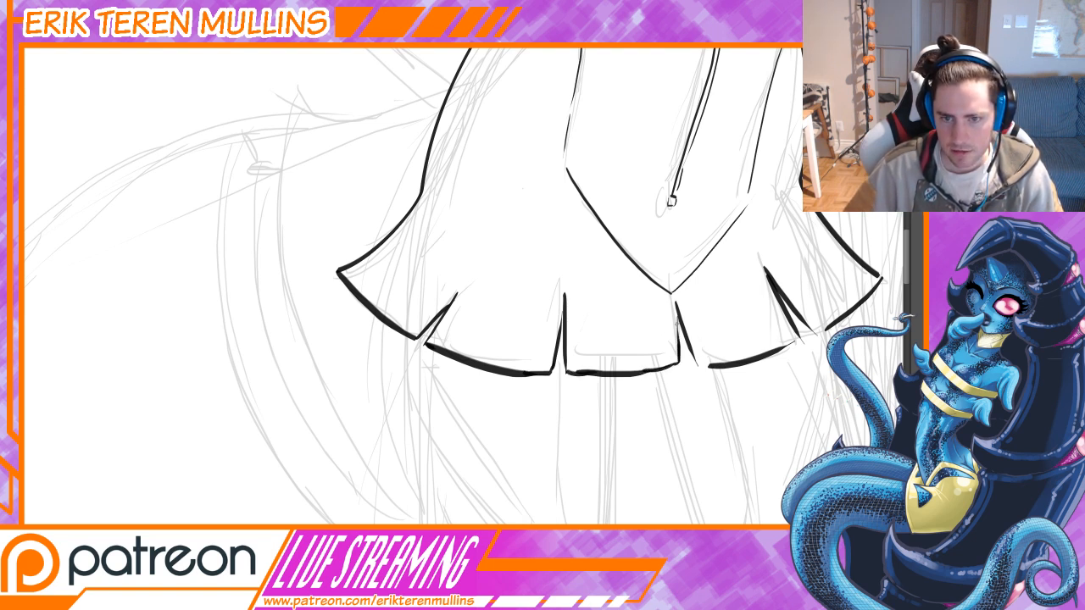
{"action": "mouse_move", "coordinate": [677, 310]}
{"action": "left_mouse_down"}
{"action": "mouse_move", "coordinate": [678, 344]}
{"action": "mouse_move", "coordinate": [700, 368]}
{"action": "mouse_move", "coordinate": [725, 365]}
{"action": "left_mouse_up"}
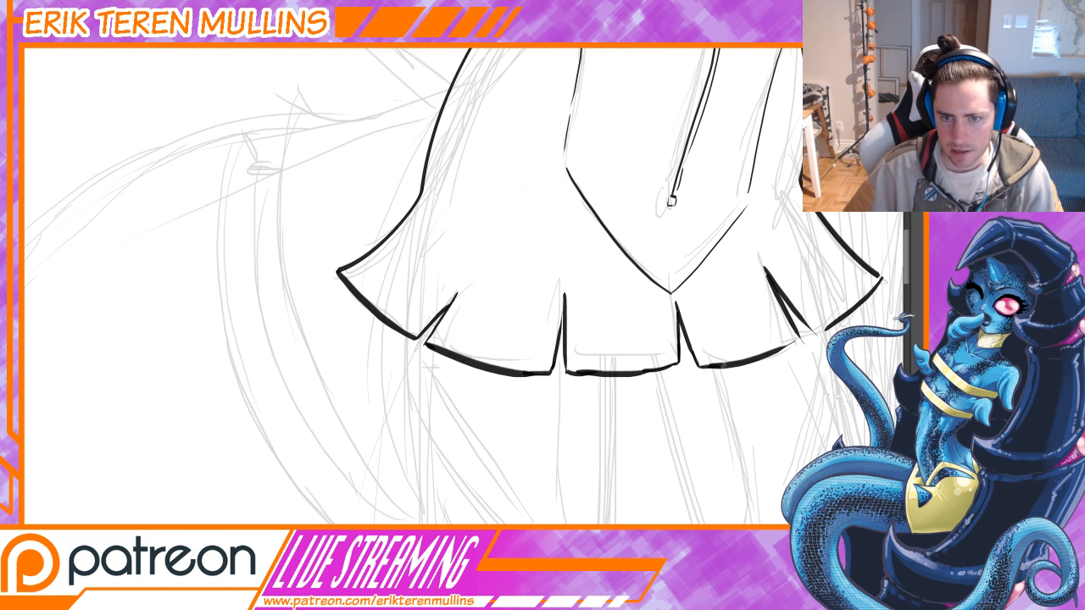
{"action": "left_click_drag", "start_coordinate": [805, 341], "coordinate": [642, 386]}
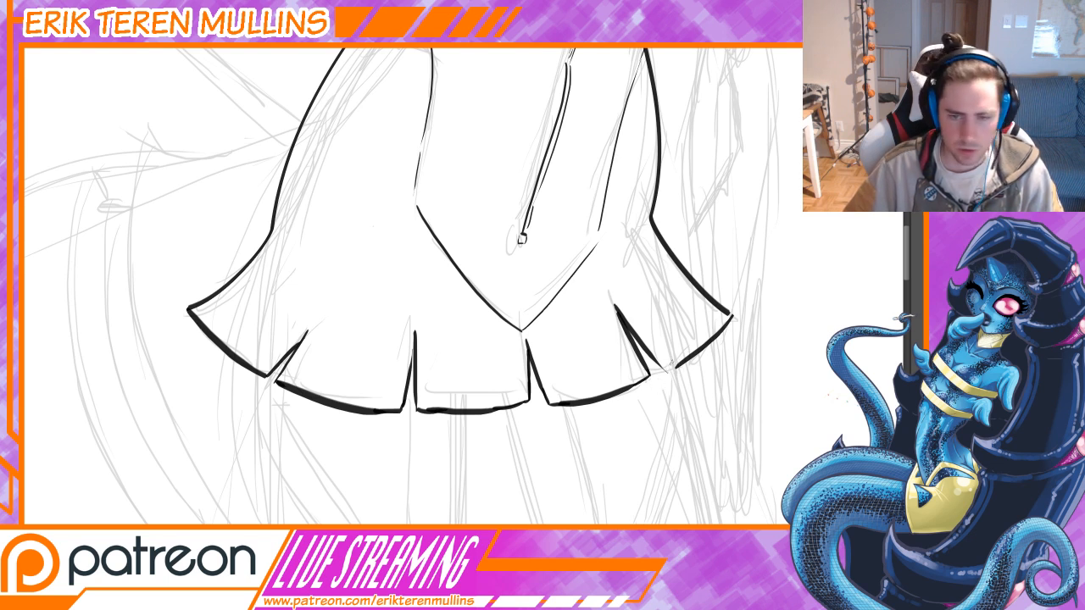
{"action": "mouse_move", "coordinate": [655, 359]}
{"action": "left_mouse_down"}
{"action": "mouse_move", "coordinate": [668, 373]}
{"action": "mouse_move", "coordinate": [688, 357]}
{"action": "left_mouse_up"}
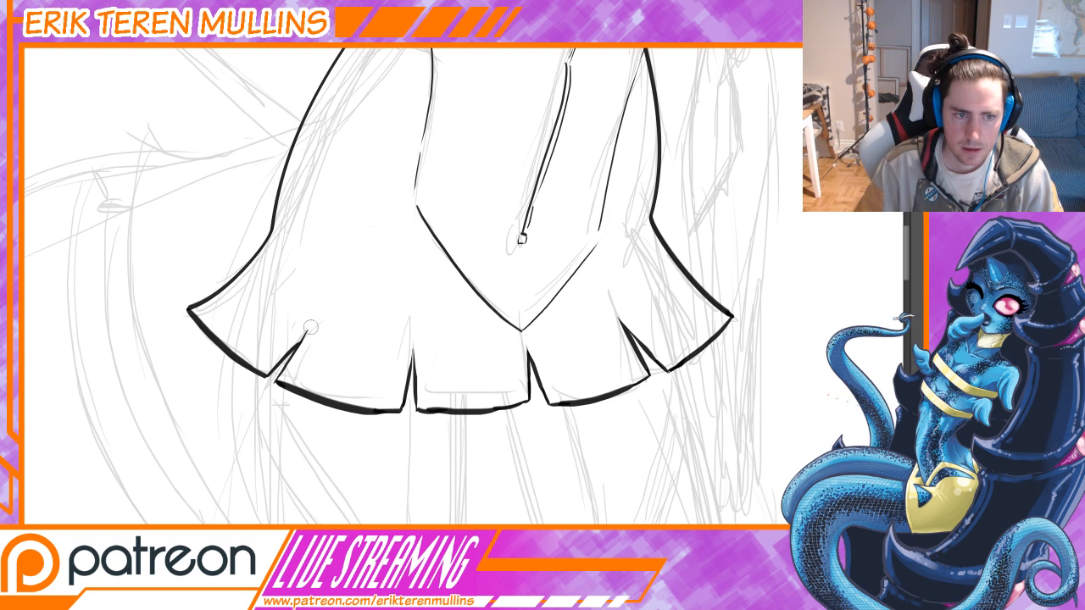
Erase excess ink at the notch tips and along the hem, and re-ink the leftmost panel's bottom edge.
{"action": "left_click_drag", "start_coordinate": [311, 327], "coordinate": [304, 337]}
{"action": "left_click_drag", "start_coordinate": [265, 393], "coordinate": [345, 419]}
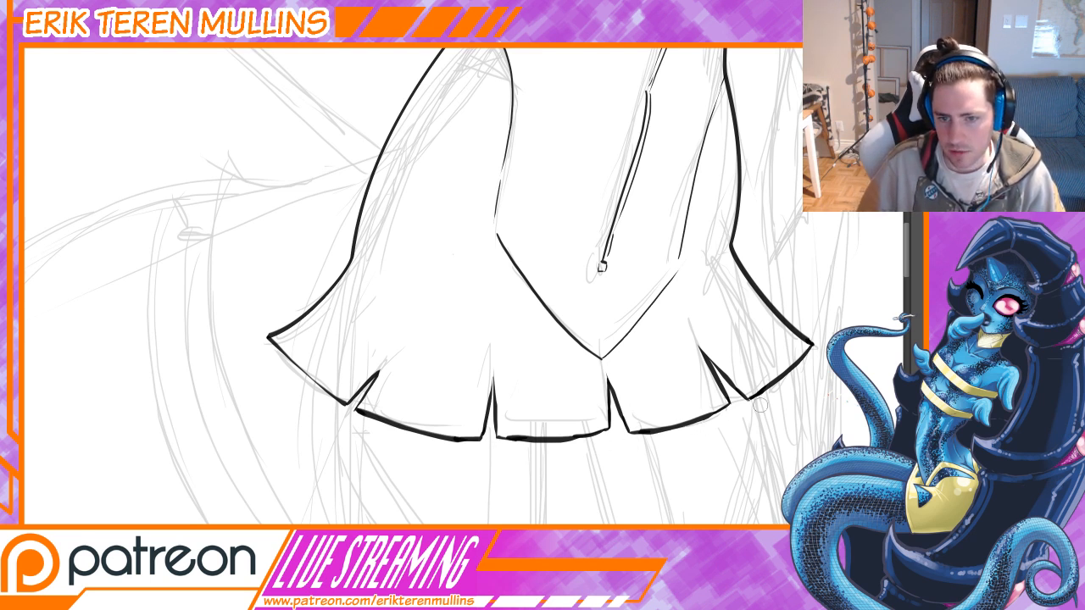
{"action": "left_click_drag", "start_coordinate": [788, 355], "coordinate": [595, 411]}
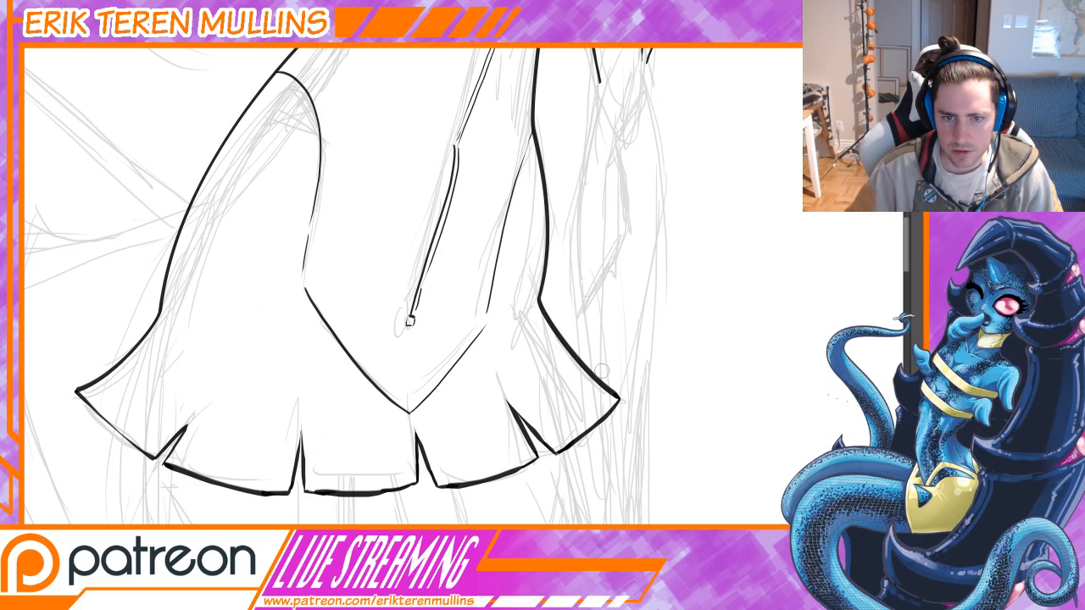
{"action": "left_click_drag", "start_coordinate": [513, 348], "coordinate": [661, 297]}
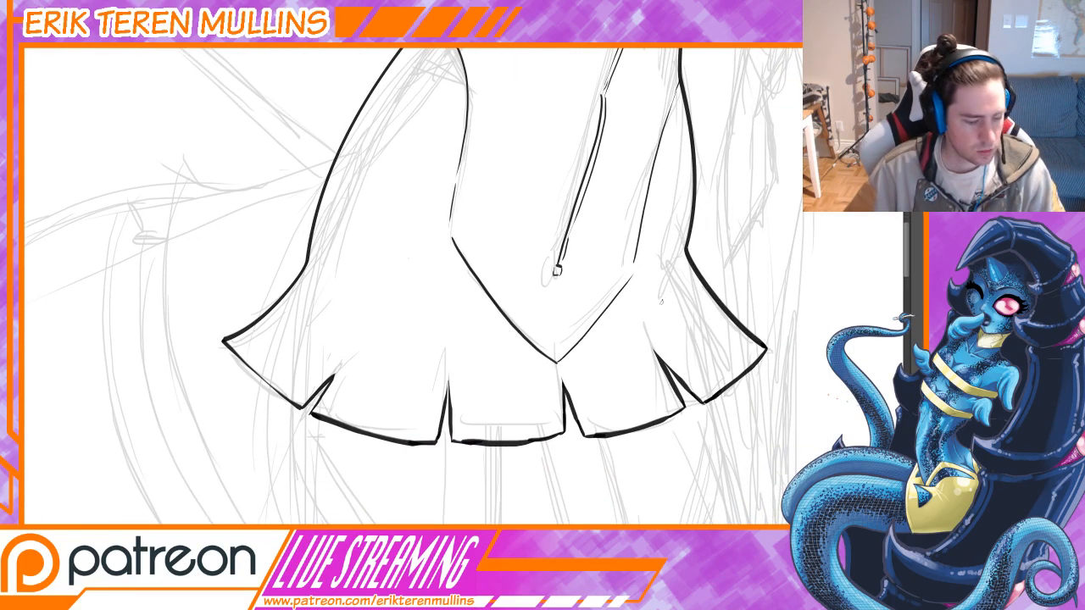
{"action": "scroll", "coordinate": [660, 297], "scroll_direction": "down", "scroll_amount": 5}
{"action": "scroll", "coordinate": [666, 306], "scroll_direction": "up", "scroll_amount": 5}
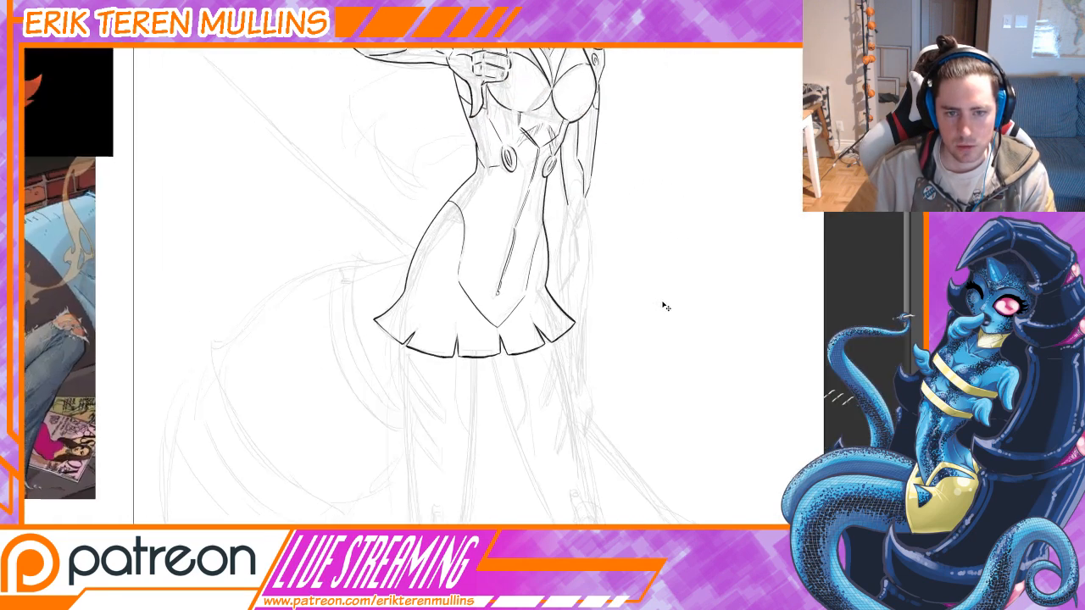
{"action": "key", "text": "ctrl+plus"}
{"action": "key", "text": "ctrl+plus"}
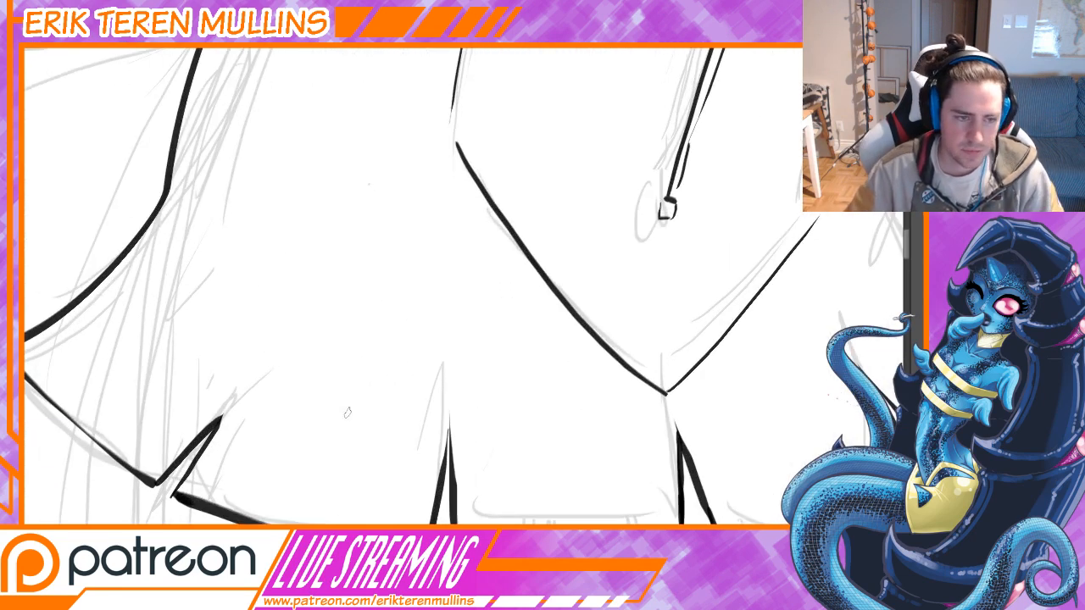
{"action": "left_click_drag", "start_coordinate": [113, 428], "coordinate": [247, 378]}
{"action": "left_click_drag", "start_coordinate": [144, 303], "coordinate": [303, 446]}
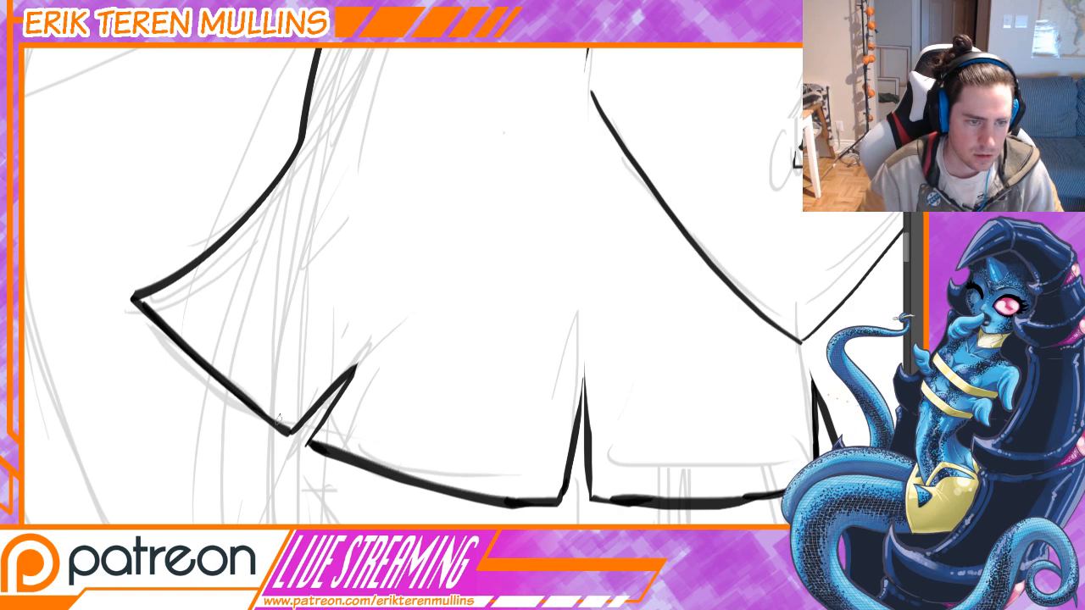
Examine how the inked skirt sits on the whole figure.
{"action": "key", "text": "ctrl+minus"}
{"action": "key", "text": "ctrl+minus"}
{"action": "key", "text": "ctrl+minus"}
{"action": "key", "text": "ctrl+minus"}
{"action": "key", "text": "ctrl+minus"}
{"action": "key", "text": "ctrl+minus"}
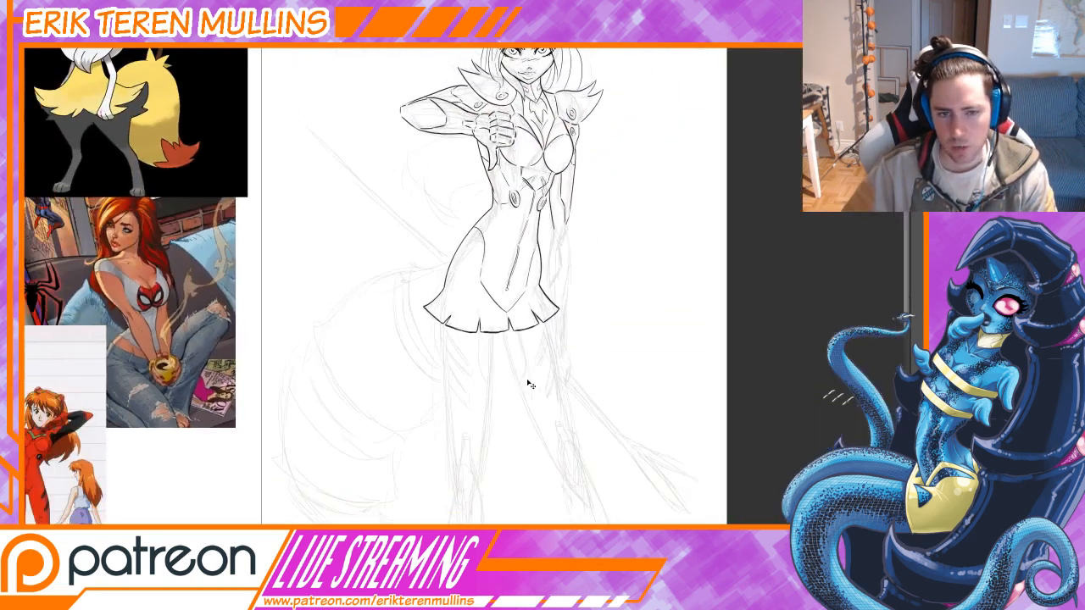
{"action": "key", "text": "ctrl+minus"}
{"action": "key", "text": "ctrl+plus"}
{"action": "key", "text": "ctrl+plus"}
{"action": "key", "text": "ctrl+plus"}
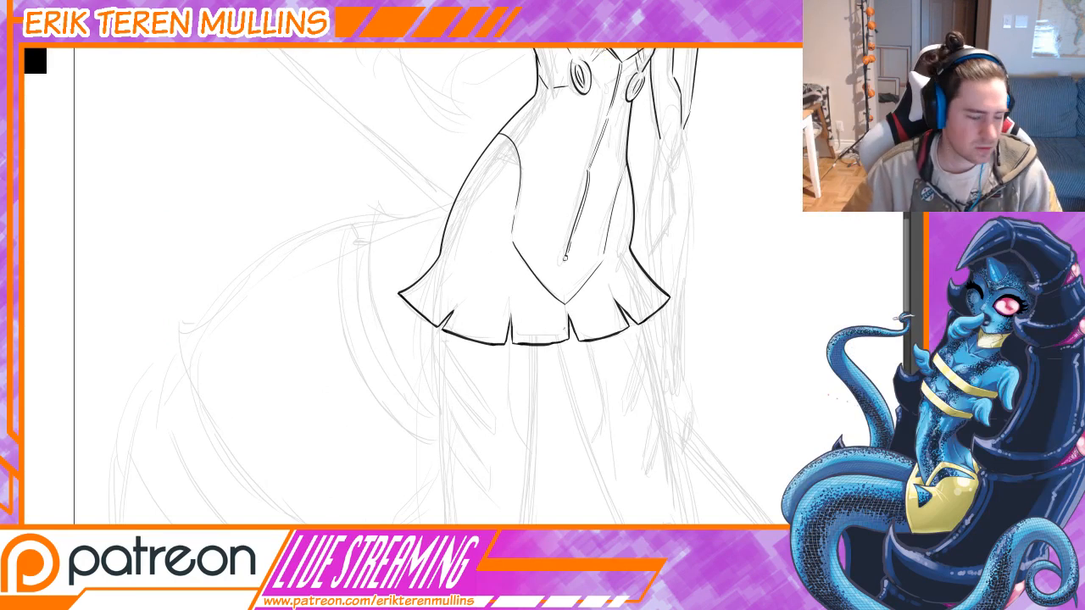
Ink short broken trim lines just inside the hem of each skirt panel.
{"action": "key", "text": "ctrl+plus"}
{"action": "key", "text": "ctrl+plus"}
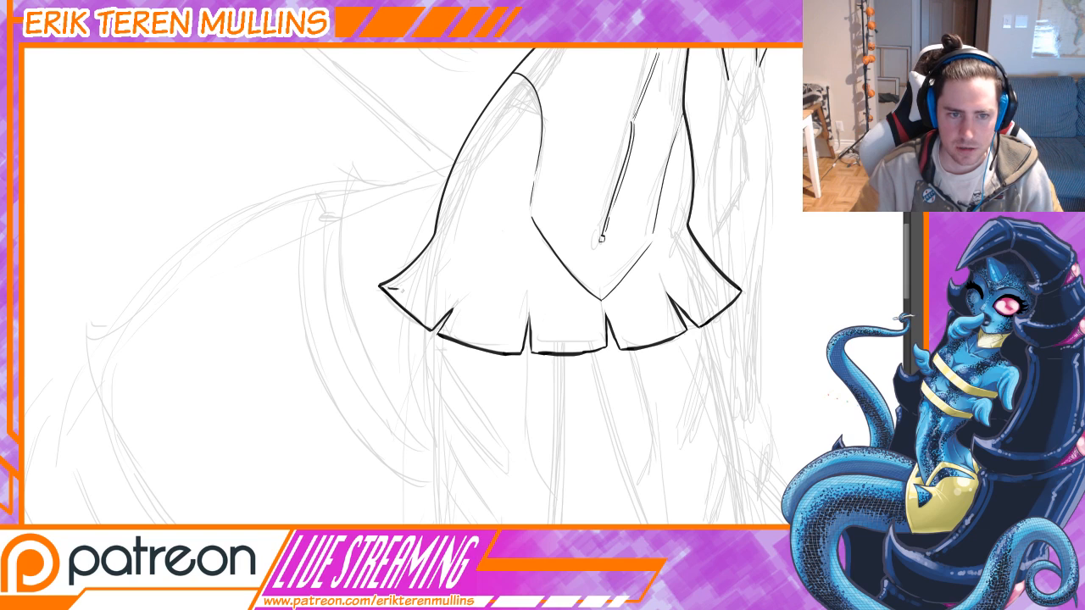
{"action": "left_click_drag", "start_coordinate": [388, 289], "coordinate": [424, 310]}
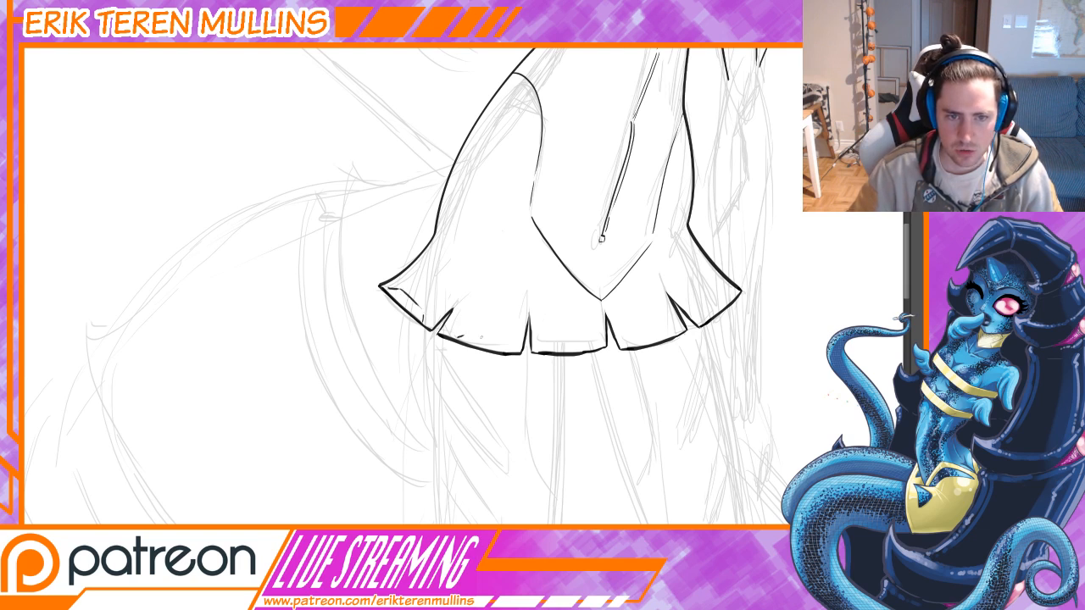
{"action": "mouse_move", "coordinate": [481, 338]}
{"action": "left_mouse_down"}
{"action": "mouse_move", "coordinate": [512, 352]}
{"action": "mouse_move", "coordinate": [603, 347]}
{"action": "mouse_move", "coordinate": [672, 330]}
{"action": "mouse_move", "coordinate": [733, 295]}
{"action": "left_mouse_up"}
{"action": "key", "text": "ctrl+z"}
{"action": "key", "text": "ctrl+z"}
{"action": "key", "text": "ctrl+z"}
{"action": "key", "text": "ctrl+z"}
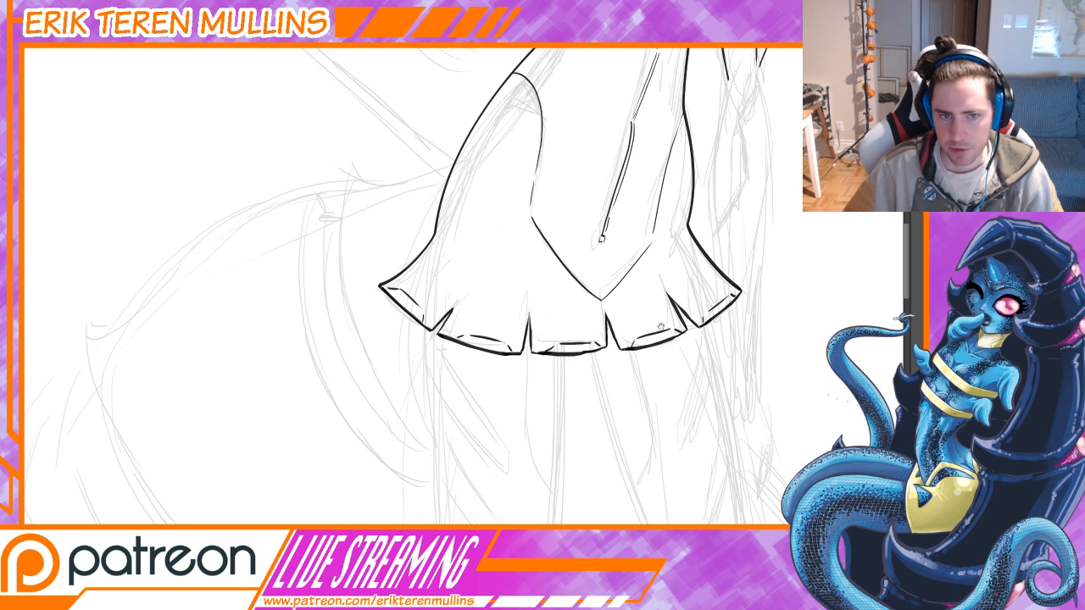
Ink short lines below both outer corners of the skirt to show the back of the hem.
{"action": "mouse_move", "coordinate": [661, 327]}
{"action": "left_mouse_down"}
{"action": "mouse_move", "coordinate": [662, 348]}
{"action": "mouse_move", "coordinate": [678, 349]}
{"action": "left_mouse_up"}
{"action": "left_click_drag", "start_coordinate": [397, 308], "coordinate": [417, 340]}
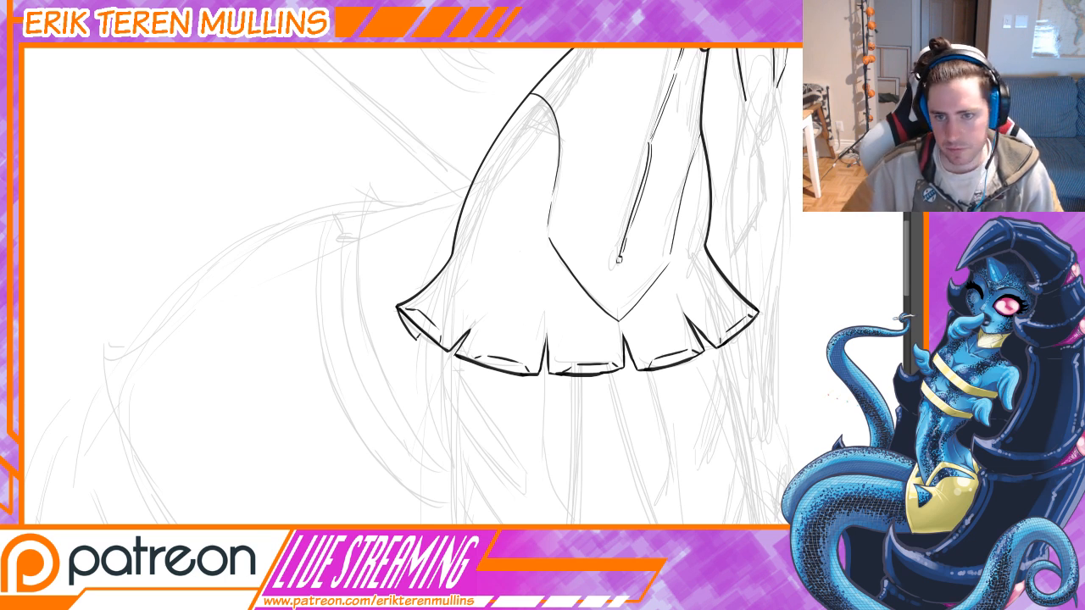
{"action": "left_click_drag", "start_coordinate": [759, 311], "coordinate": [747, 338]}
{"action": "left_click_drag", "start_coordinate": [424, 343], "coordinate": [444, 362]}
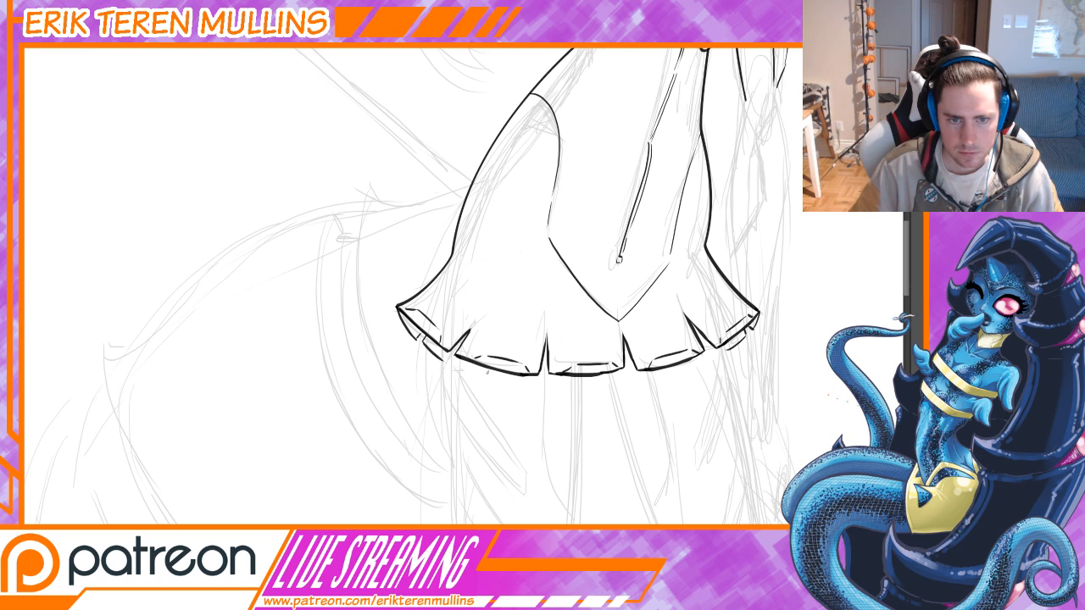
Ink short dashes across the top of the skirt's ruffle and fold lines running down to the notches.
{"action": "key", "text": "ctrl+minus"}
{"action": "key", "text": "ctrl+minus"}
{"action": "key", "text": "ctrl+minus"}
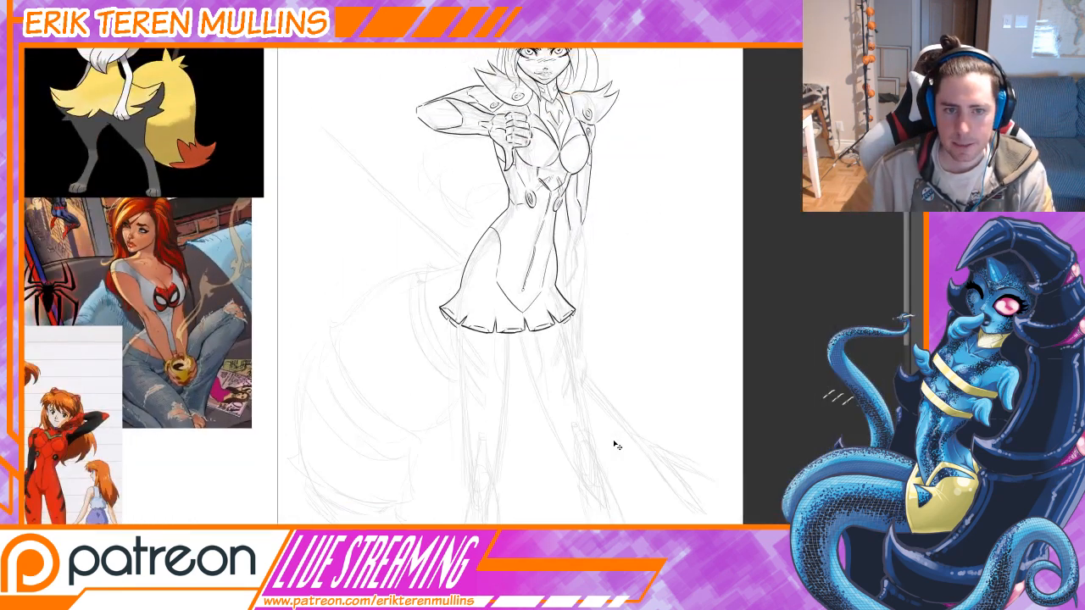
{"action": "key", "text": "ctrl+plus"}
{"action": "key", "text": "ctrl+plus"}
{"action": "key", "text": "ctrl+plus"}
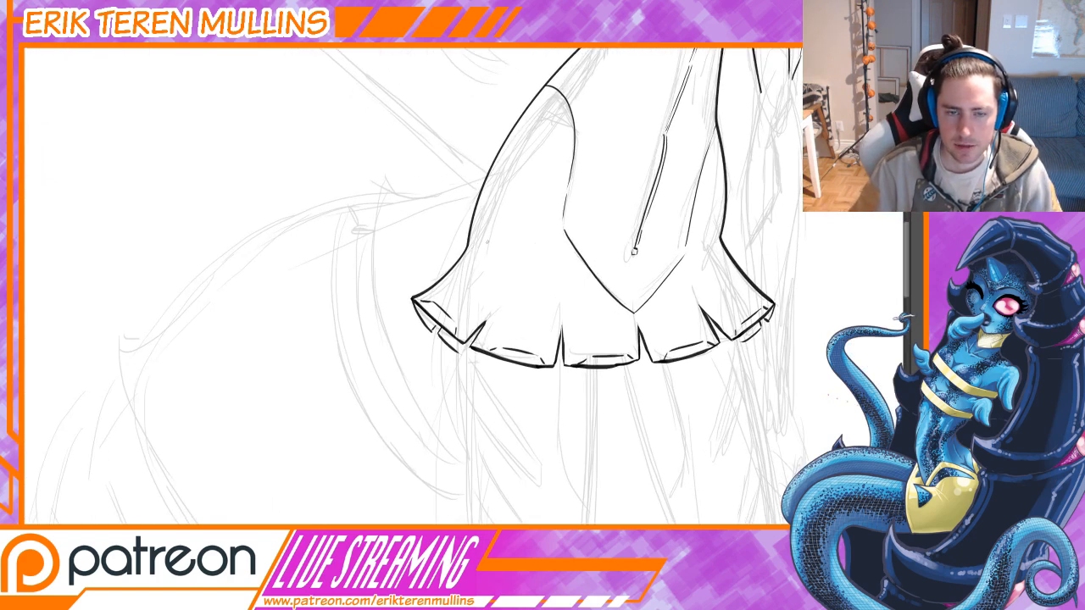
{"action": "left_click_drag", "start_coordinate": [471, 247], "coordinate": [490, 240]}
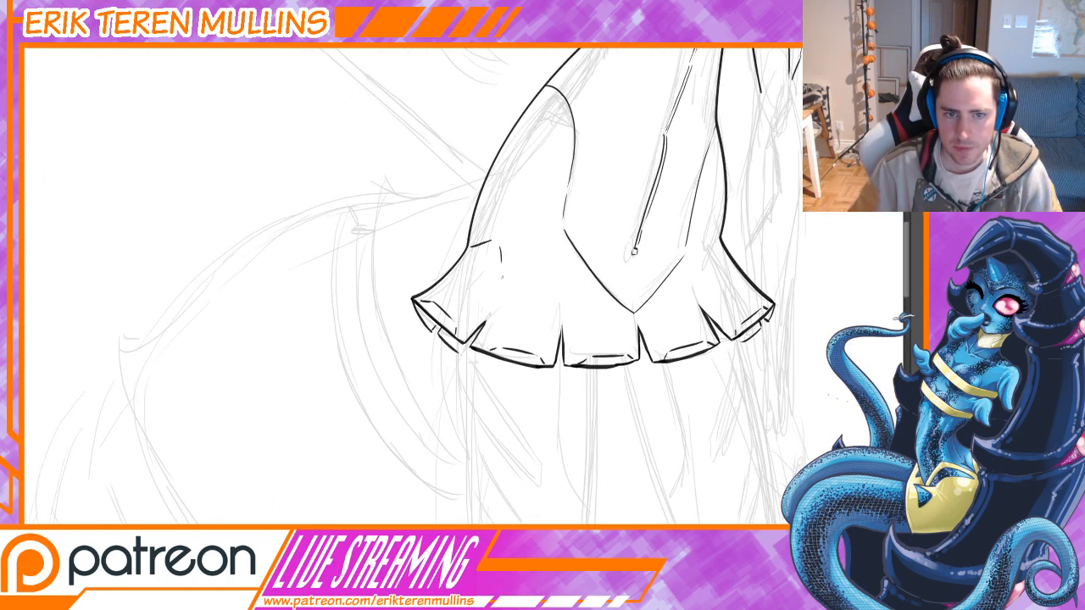
{"action": "left_click_drag", "start_coordinate": [520, 269], "coordinate": [536, 260]}
{"action": "left_click_drag", "start_coordinate": [550, 258], "coordinate": [565, 331]}
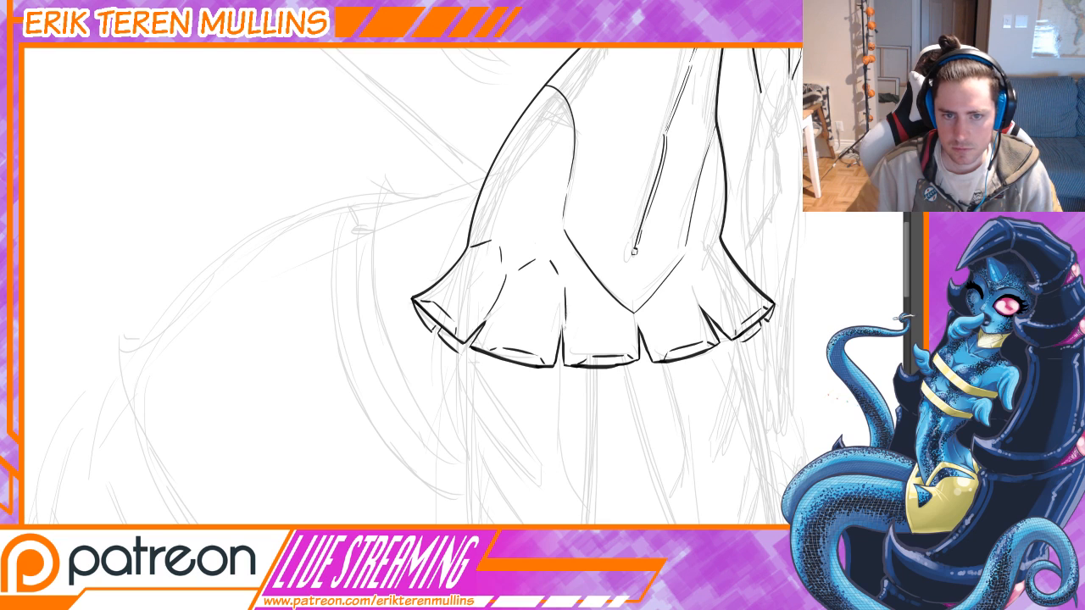
{"action": "left_click_drag", "start_coordinate": [570, 283], "coordinate": [588, 268]}
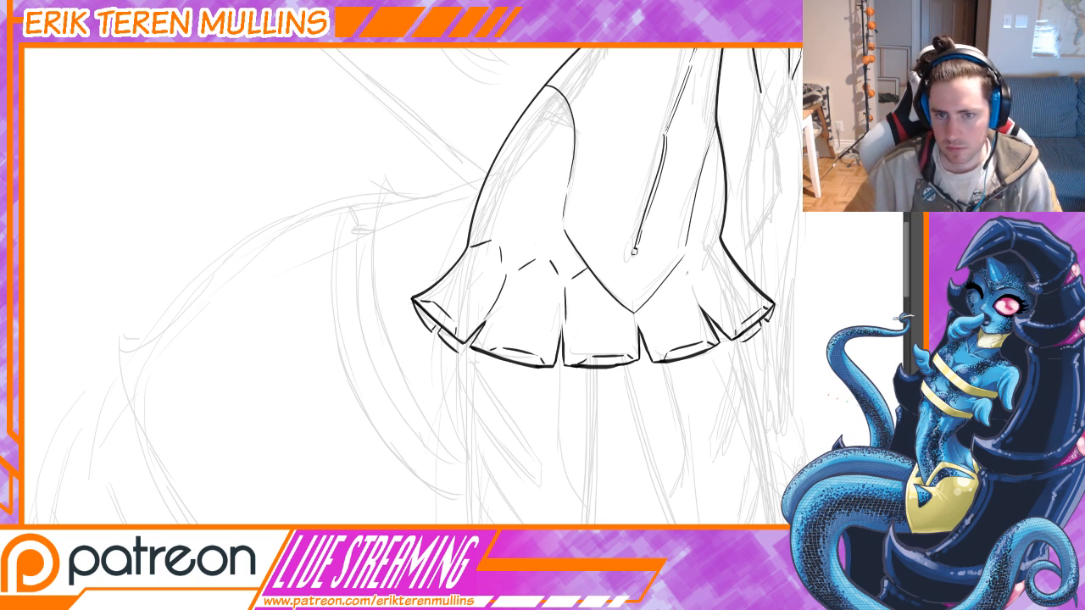
{"action": "left_click_drag", "start_coordinate": [677, 278], "coordinate": [695, 267]}
{"action": "mouse_move", "coordinate": [694, 283]}
{"action": "left_mouse_down"}
{"action": "mouse_move", "coordinate": [700, 304]}
{"action": "mouse_move", "coordinate": [705, 248]}
{"action": "mouse_move", "coordinate": [725, 249]}
{"action": "left_mouse_up"}
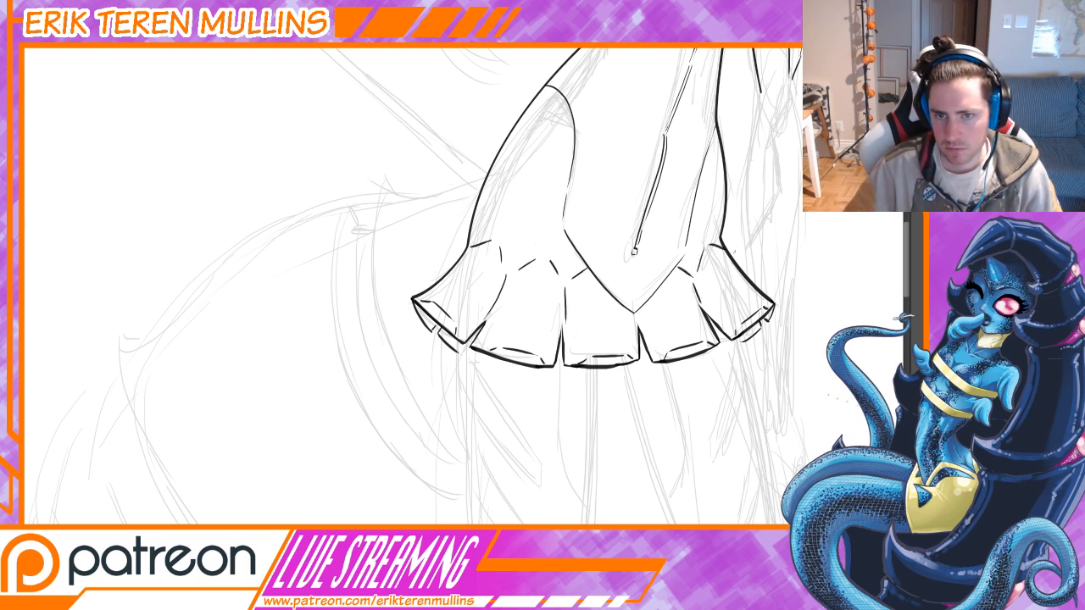
Ink the inner and outer contours of the left thigh from the skirt hem down to the knee.
{"action": "key", "text": "ctrl+minus"}
{"action": "key", "text": "ctrl+minus"}
{"action": "key", "text": "ctrl+minus"}
{"action": "key", "text": "ctrl+minus"}
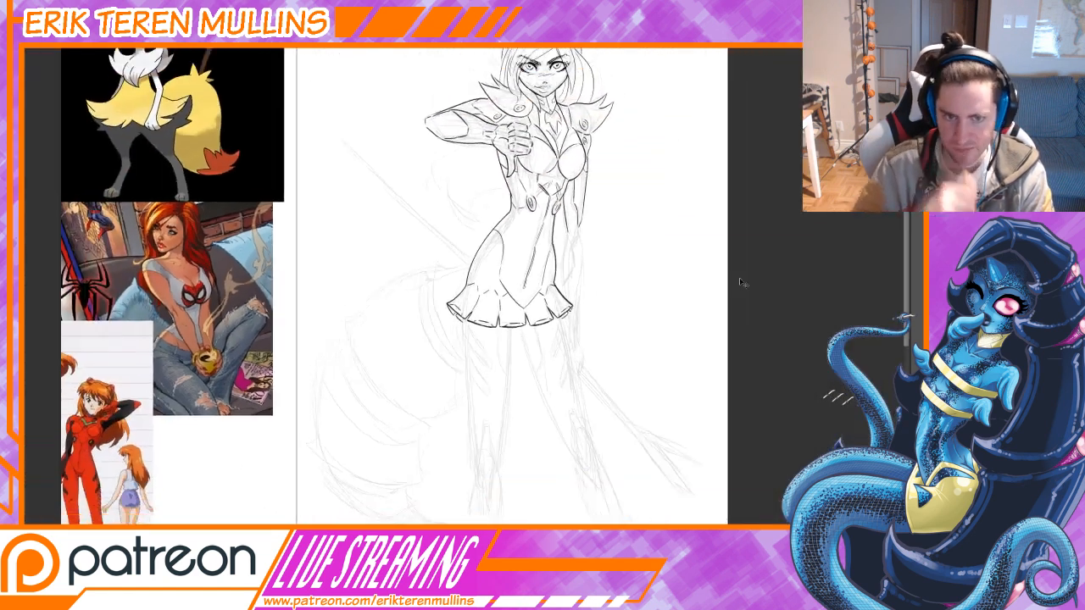
{"action": "left_click_drag", "start_coordinate": [534, 396], "coordinate": [505, 333]}
{"action": "key", "text": "ctrl+plus"}
{"action": "key", "text": "ctrl+plus"}
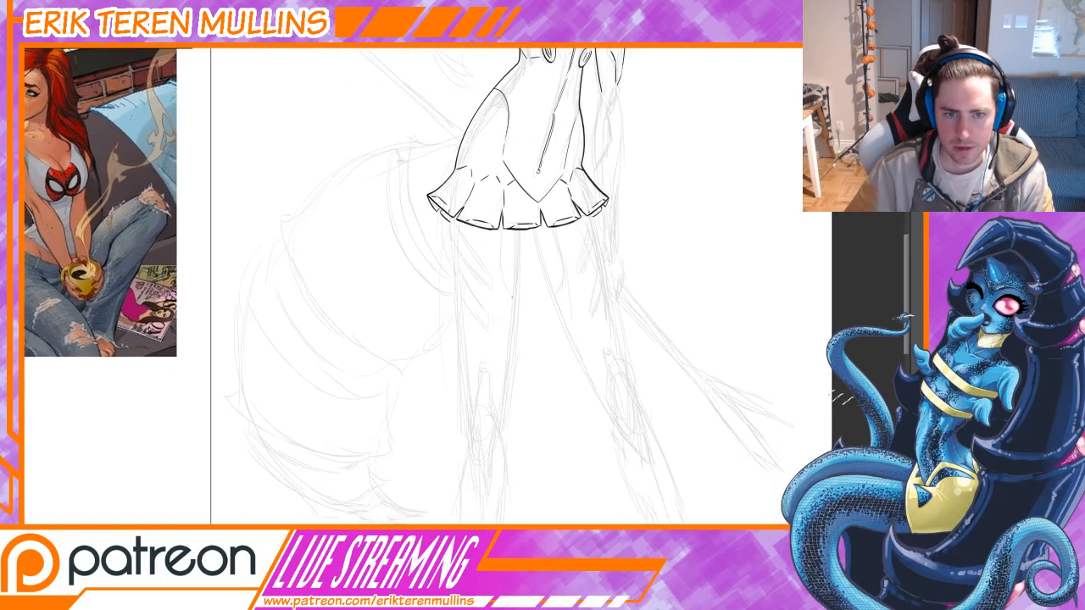
{"action": "left_click_drag", "start_coordinate": [520, 230], "coordinate": [491, 473]}
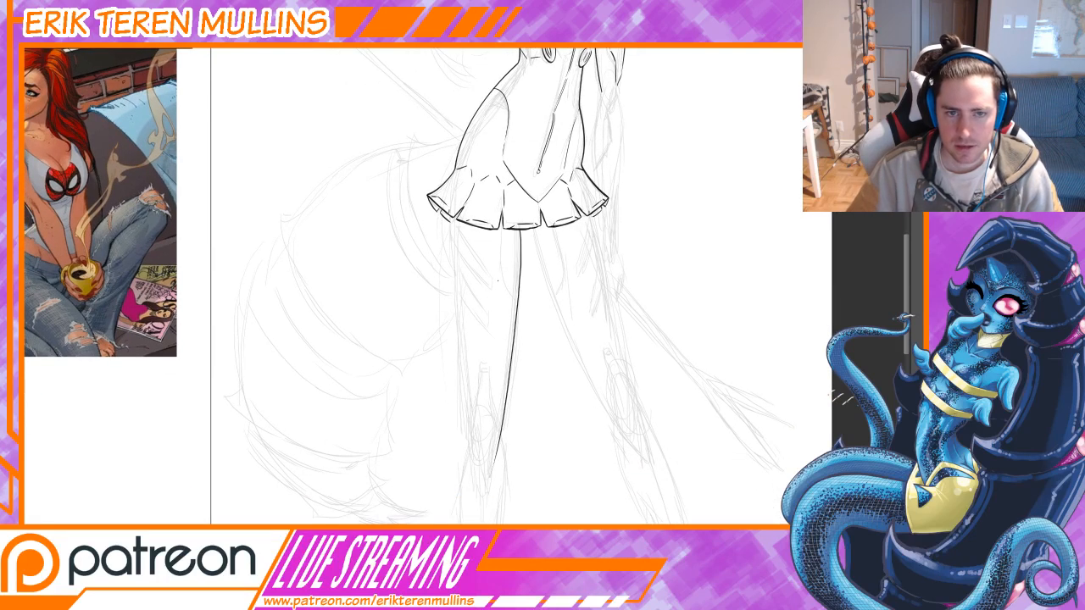
{"action": "key", "text": "ctrl+z"}
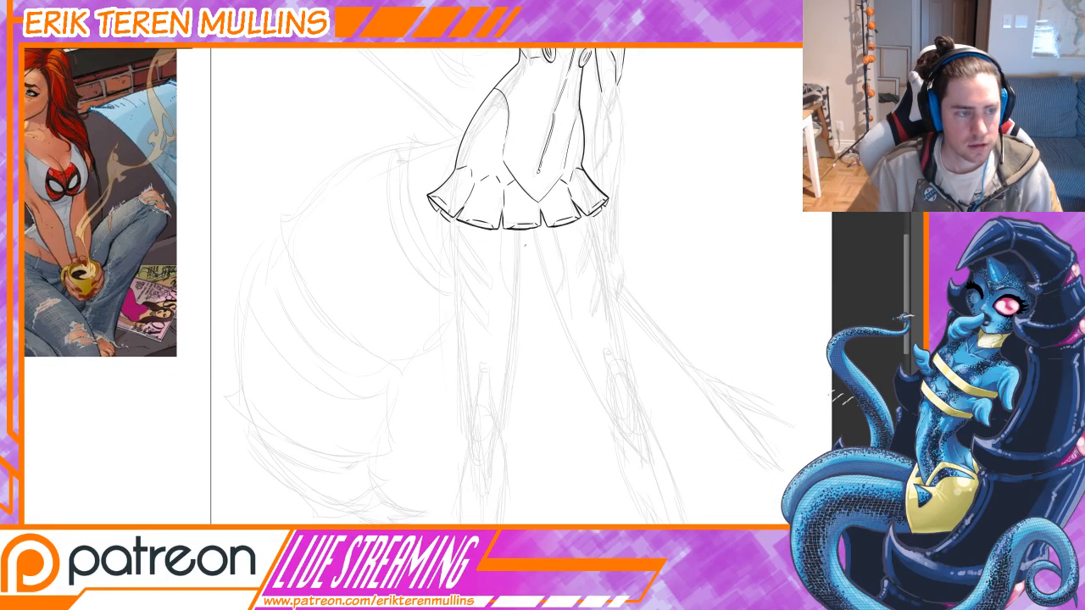
{"action": "left_click_drag", "start_coordinate": [511, 313], "coordinate": [525, 304]}
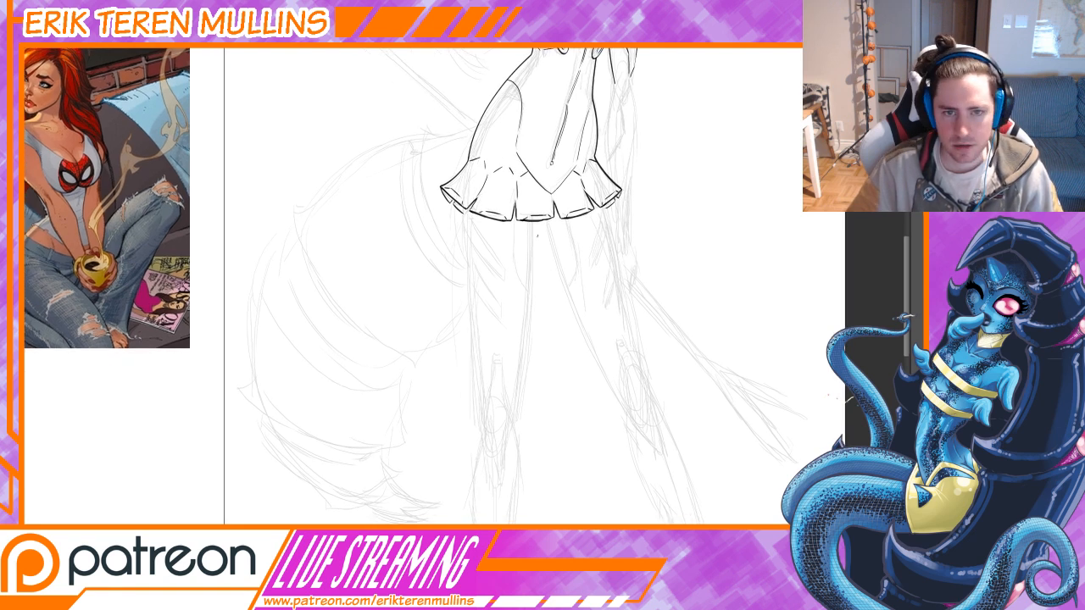
{"action": "left_click_drag", "start_coordinate": [533, 222], "coordinate": [518, 414]}
{"action": "left_click_drag", "start_coordinate": [466, 209], "coordinate": [482, 439]}
{"action": "key", "text": "ctrl+z"}
{"action": "left_click_drag", "start_coordinate": [466, 209], "coordinate": [479, 418]}
Ink the inner and outer contours of the right thigh from the skirt hem down to the knee.
{"action": "left_click_drag", "start_coordinate": [556, 369], "coordinate": [482, 368]}
{"action": "left_click_drag", "start_coordinate": [473, 222], "coordinate": [560, 428]}
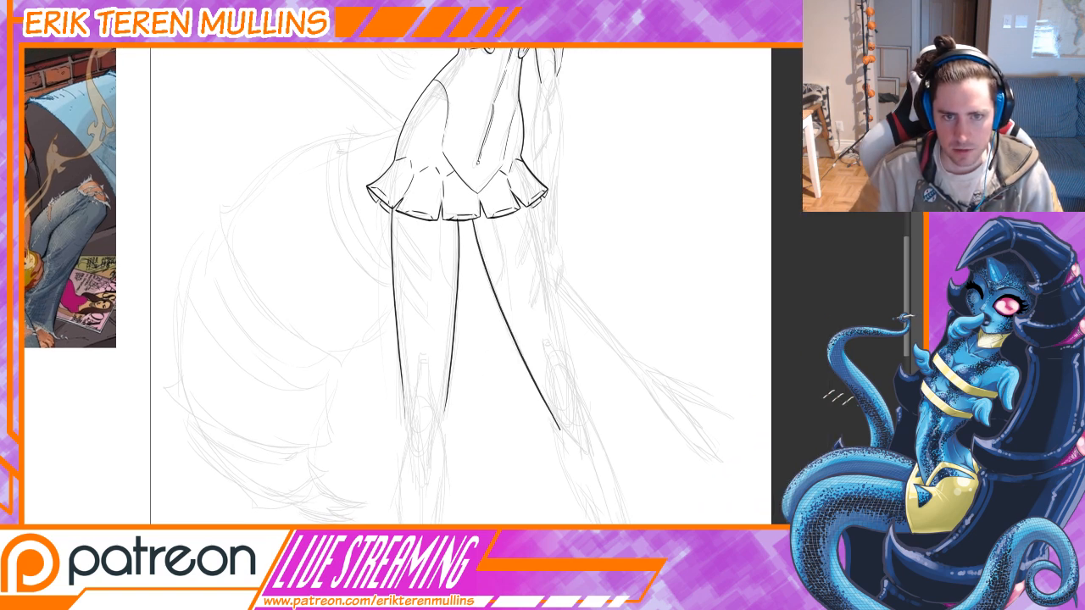
{"action": "left_click_drag", "start_coordinate": [530, 202], "coordinate": [574, 398]}
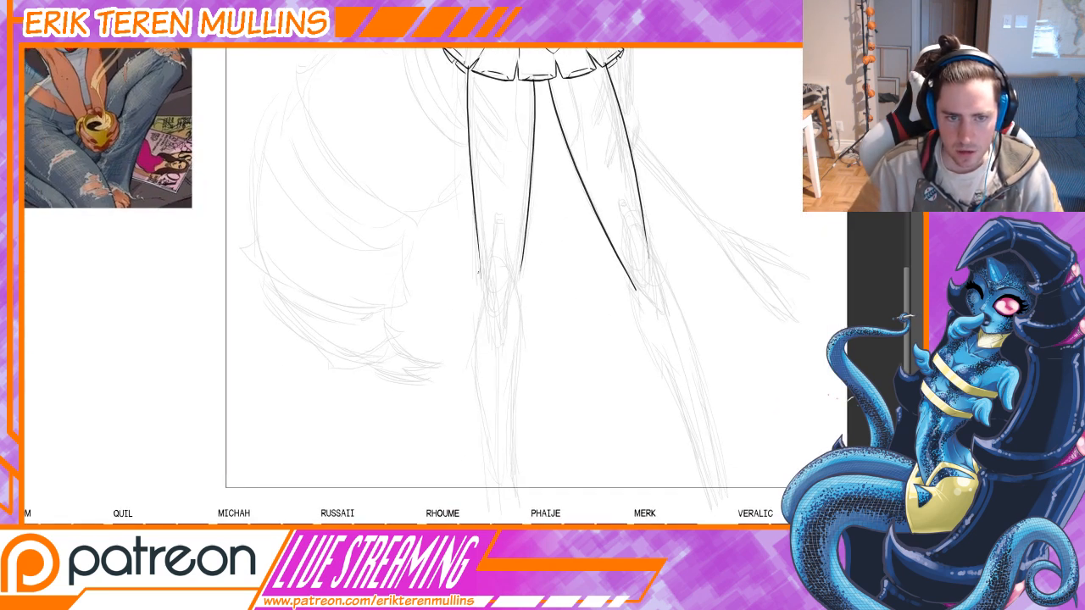
Ink the inner and outer contours of the left lower leg from the knee past the page's lower edge.
{"action": "mouse_move", "coordinate": [480, 271]}
{"action": "left_mouse_down"}
{"action": "mouse_move", "coordinate": [474, 399]}
{"action": "mouse_move", "coordinate": [496, 500]}
{"action": "left_mouse_up"}
{"action": "left_click_drag", "start_coordinate": [522, 288], "coordinate": [519, 519]}
{"action": "left_click_drag", "start_coordinate": [480, 417], "coordinate": [488, 508]}
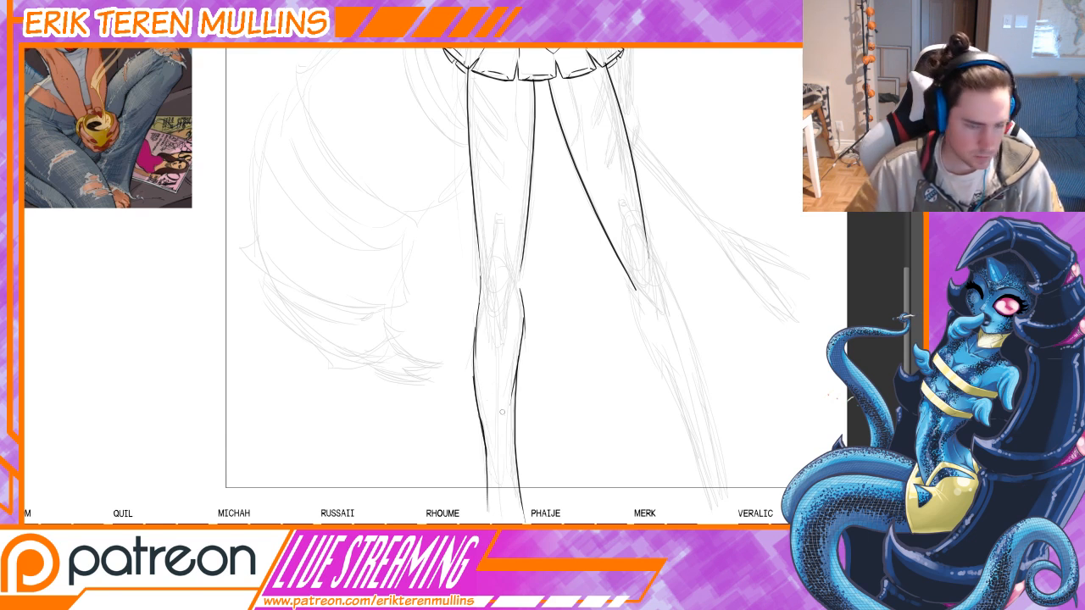
Ink the left knee guard with a tapered spike above, a smaller wedge below and short detail lines between them.
{"action": "left_click_drag", "start_coordinate": [501, 321], "coordinate": [497, 345]}
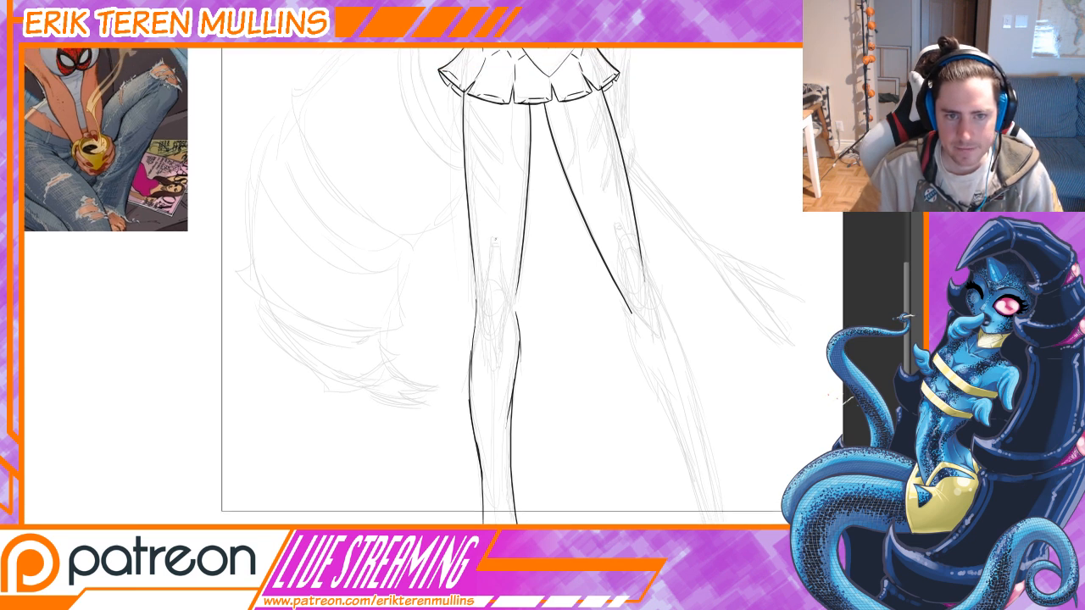
{"action": "mouse_move", "coordinate": [491, 241]}
{"action": "left_mouse_down"}
{"action": "mouse_move", "coordinate": [489, 275]}
{"action": "mouse_move", "coordinate": [509, 302]}
{"action": "mouse_move", "coordinate": [493, 246]}
{"action": "mouse_move", "coordinate": [480, 320]}
{"action": "left_mouse_up"}
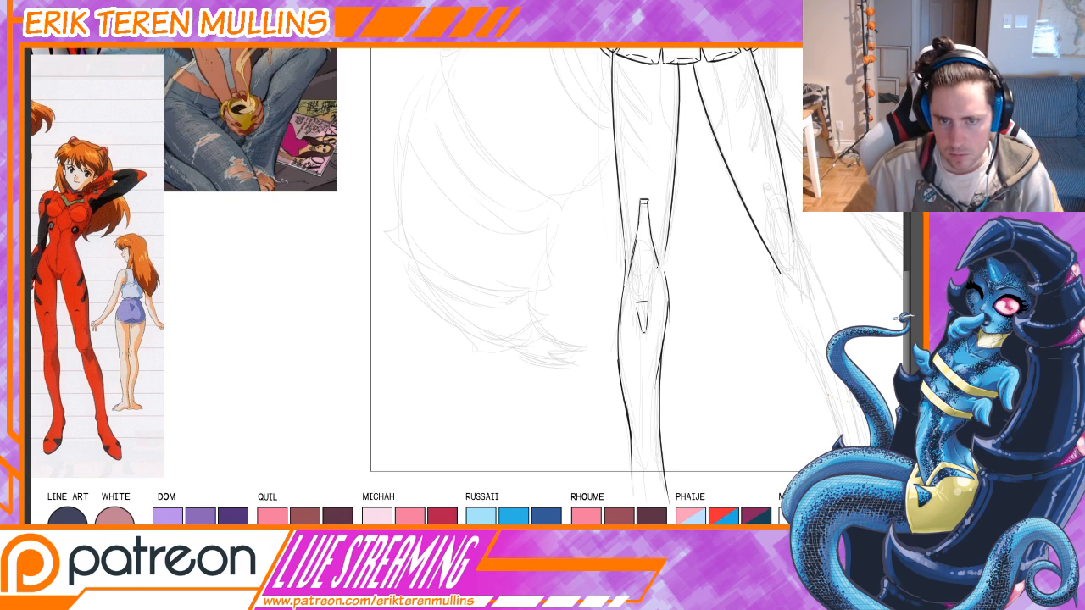
{"action": "left_click_drag", "start_coordinate": [653, 312], "coordinate": [645, 350]}
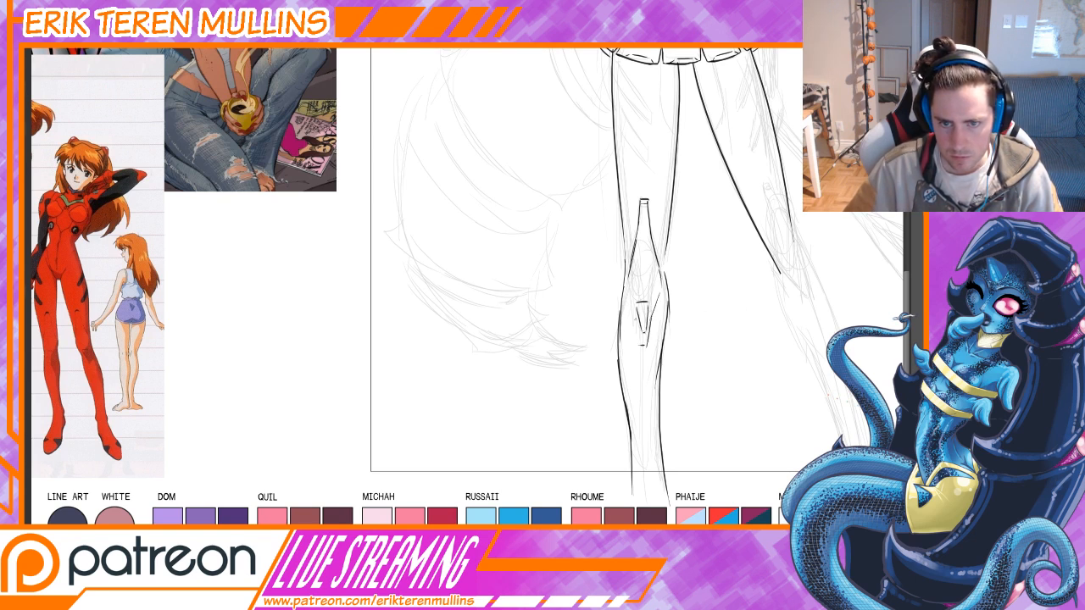
{"action": "left_click_drag", "start_coordinate": [633, 306], "coordinate": [636, 332]}
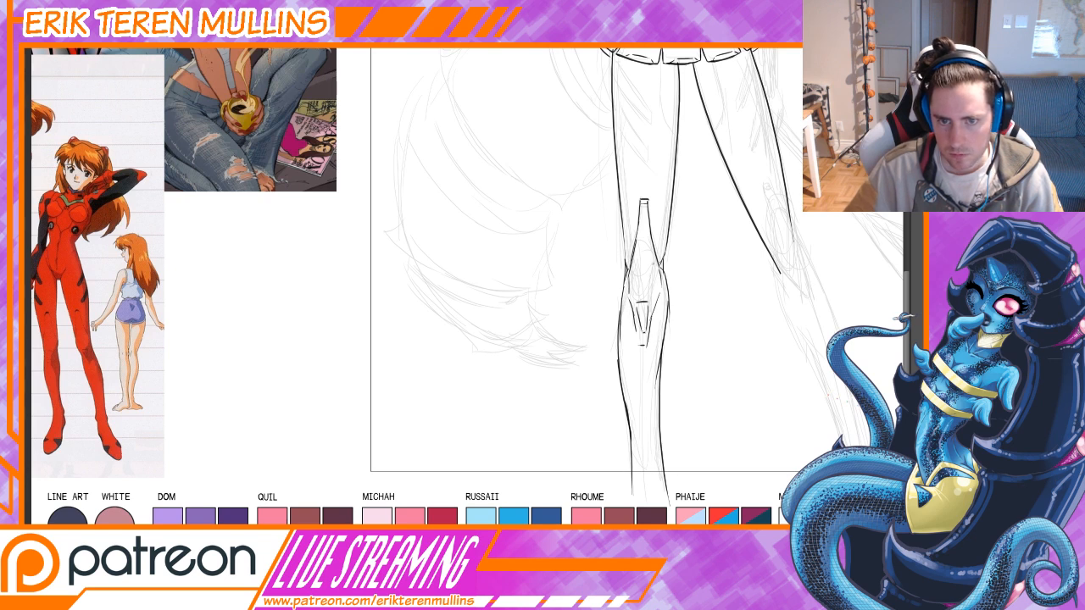
{"action": "left_click_drag", "start_coordinate": [651, 264], "coordinate": [655, 298]}
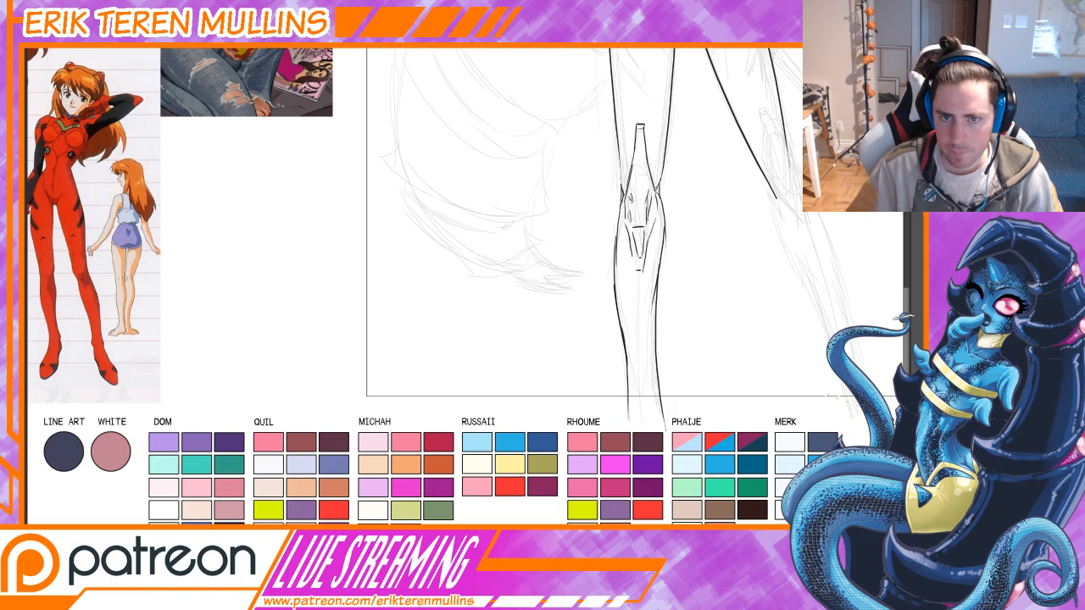
Ink slanted stripes on the outer side of both thighs and a bent line down each thigh from the skirt hem.
{"action": "left_click_drag", "start_coordinate": [629, 206], "coordinate": [569, 428]}
{"action": "mouse_move", "coordinate": [549, 200]}
{"action": "left_mouse_down"}
{"action": "mouse_move", "coordinate": [583, 248]}
{"action": "mouse_move", "coordinate": [571, 309]}
{"action": "left_mouse_up"}
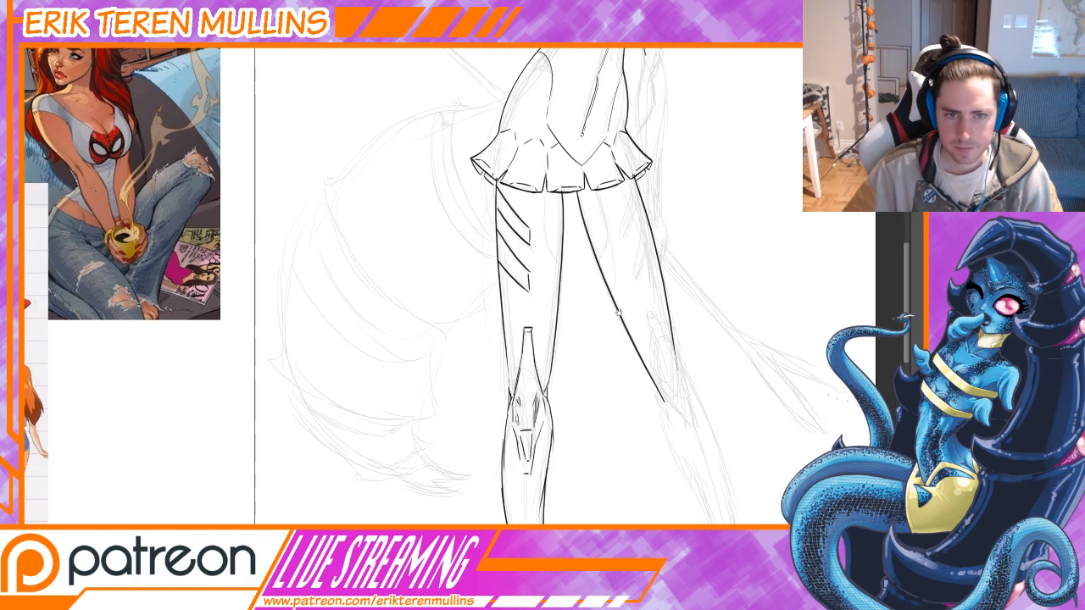
{"action": "left_click_drag", "start_coordinate": [634, 185], "coordinate": [617, 234]}
{"action": "key", "text": "ctrl+z"}
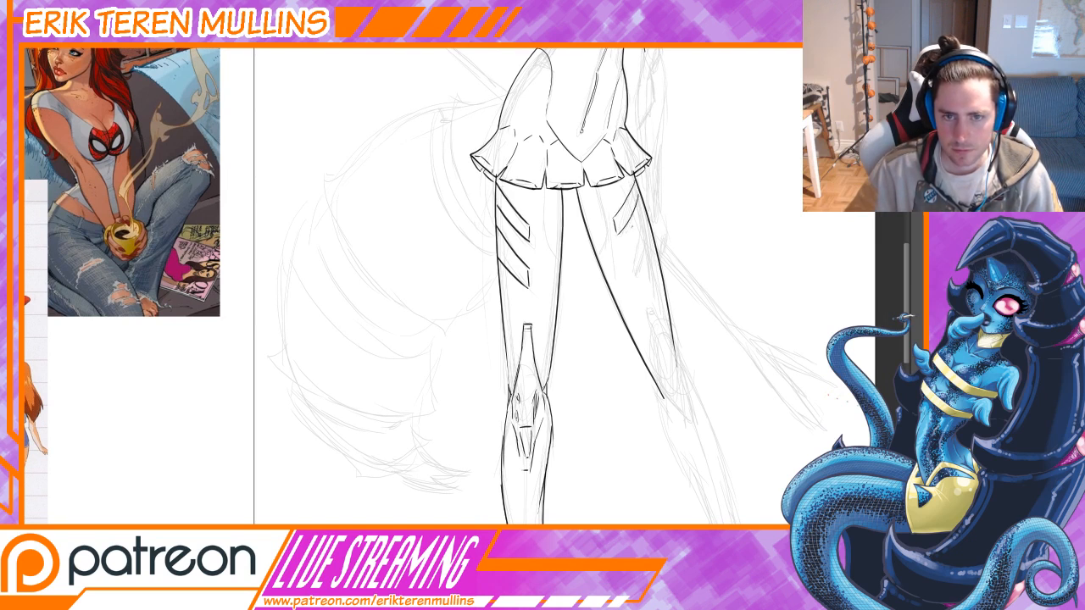
{"action": "key", "text": "ctrl+z"}
{"action": "mouse_move", "coordinate": [639, 196]}
{"action": "left_mouse_down"}
{"action": "mouse_move", "coordinate": [617, 231]}
{"action": "mouse_move", "coordinate": [632, 276]}
{"action": "left_mouse_up"}
{"action": "left_click_drag", "start_coordinate": [652, 231], "coordinate": [633, 274]}
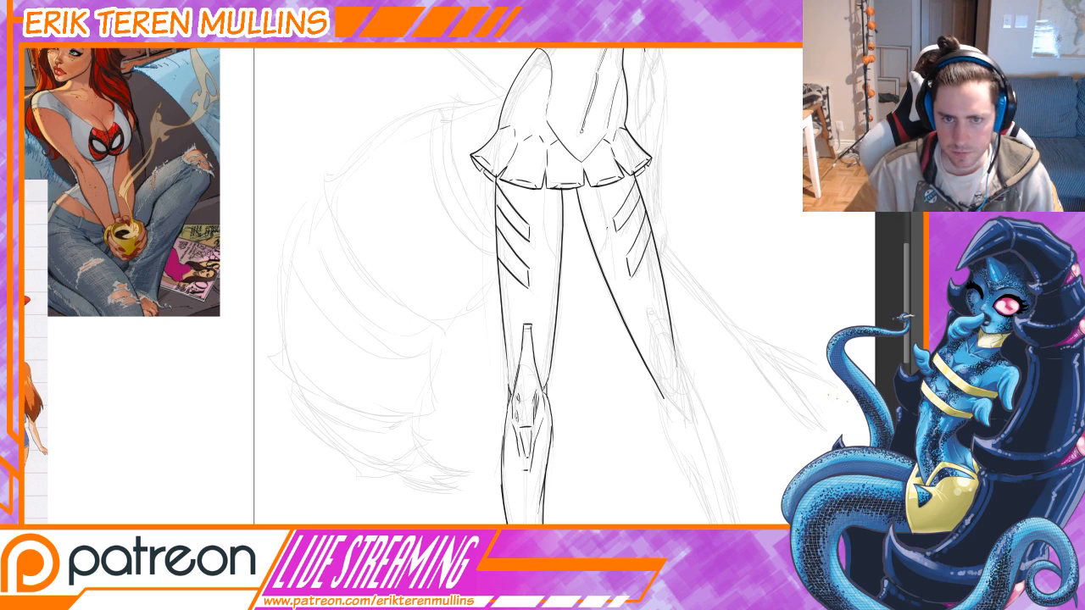
{"action": "mouse_move", "coordinate": [543, 189]}
{"action": "left_mouse_down"}
{"action": "mouse_move", "coordinate": [544, 237]}
{"action": "mouse_move", "coordinate": [557, 259]}
{"action": "left_mouse_up"}
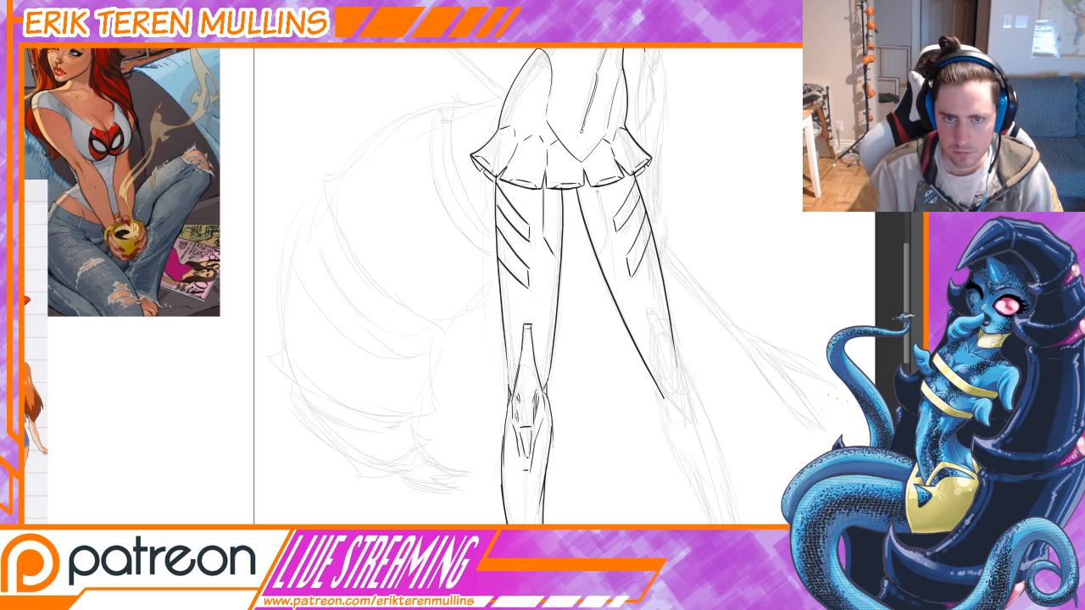
{"action": "left_click_drag", "start_coordinate": [596, 189], "coordinate": [606, 237]}
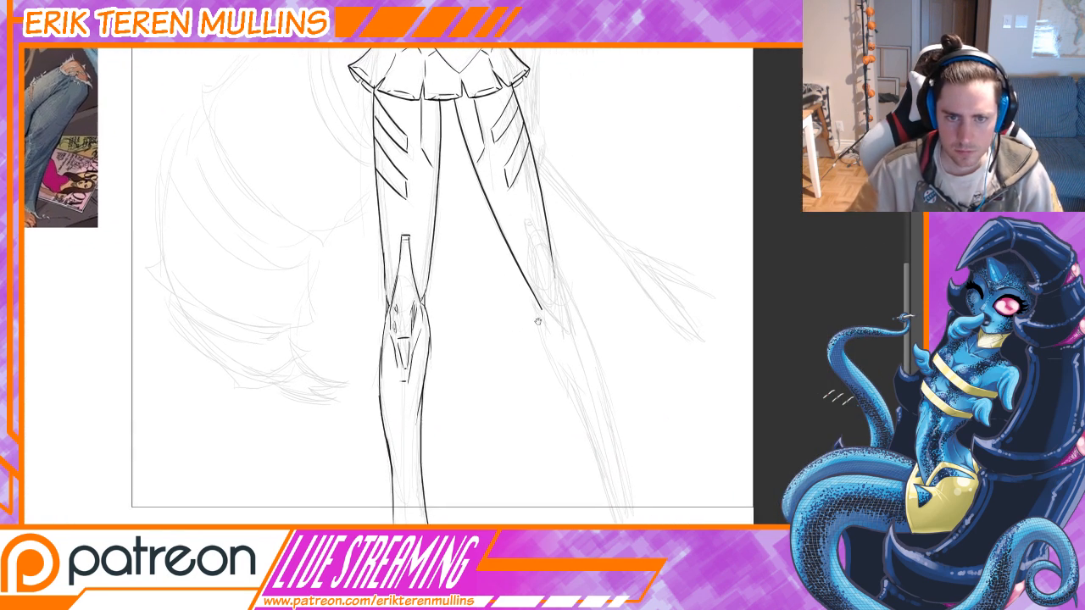
Ink the inner and outer contours of the right lower leg from the knee past the page's lower edge, thickening the shin lines.
{"action": "left_click_drag", "start_coordinate": [530, 288], "coordinate": [537, 330]}
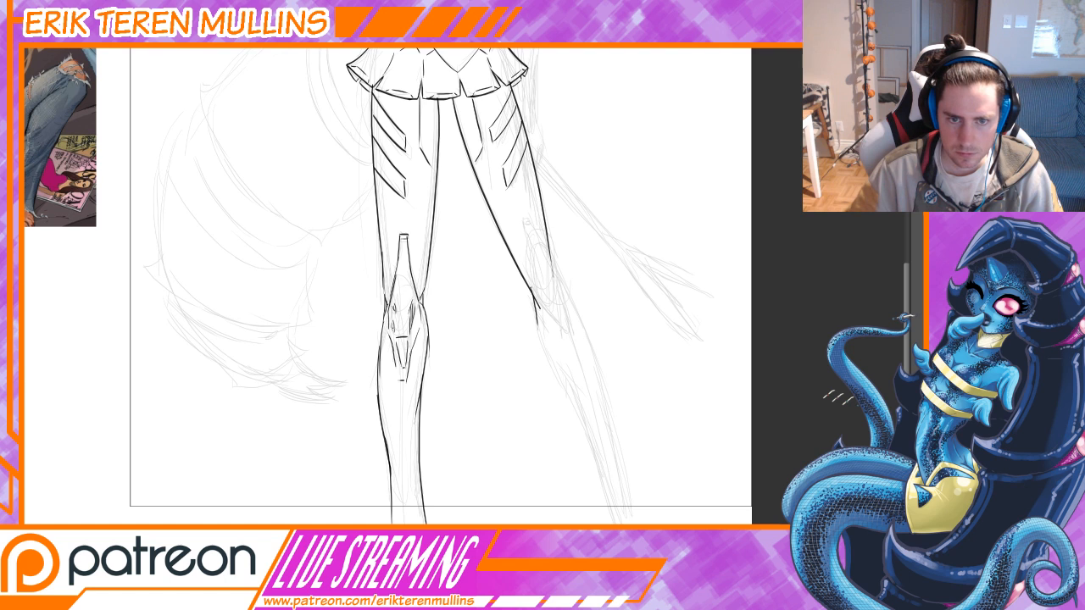
{"action": "mouse_move", "coordinate": [531, 289]}
{"action": "left_mouse_down"}
{"action": "mouse_move", "coordinate": [538, 342]}
{"action": "mouse_move", "coordinate": [613, 522]}
{"action": "left_mouse_up"}
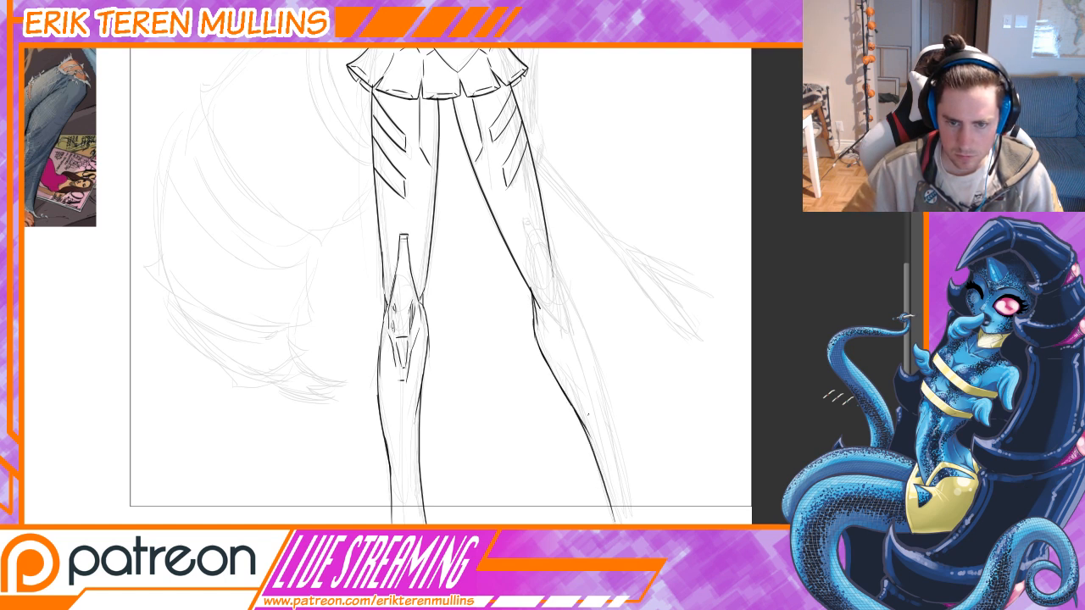
{"action": "left_click_drag", "start_coordinate": [570, 364], "coordinate": [574, 372]}
{"action": "left_click_drag", "start_coordinate": [555, 270], "coordinate": [647, 522]}
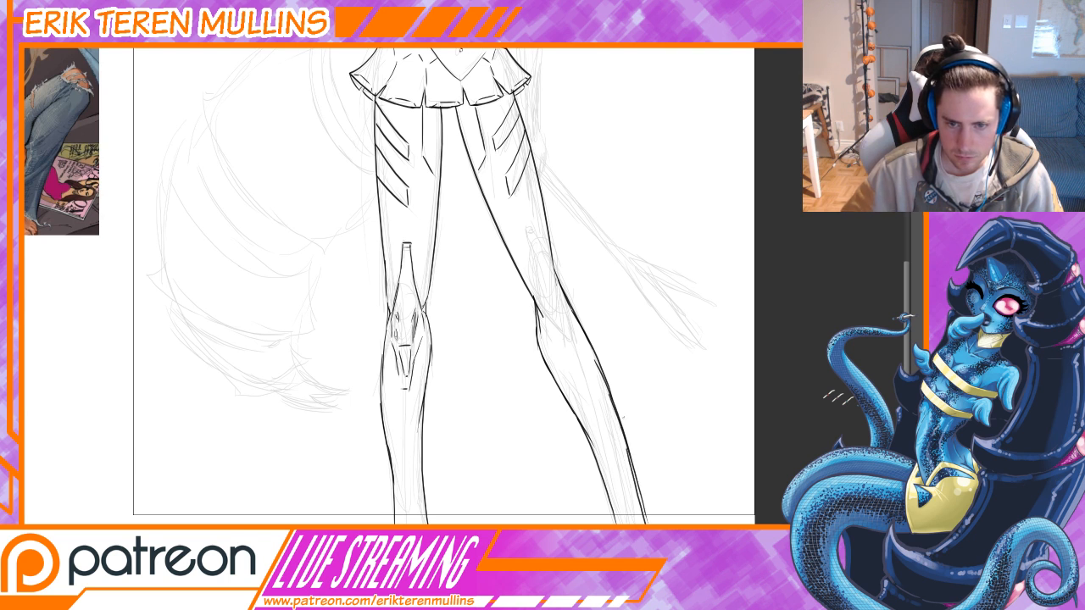
{"action": "left_click_drag", "start_coordinate": [612, 399], "coordinate": [646, 523]}
{"action": "left_click_drag", "start_coordinate": [576, 418], "coordinate": [623, 523]}
{"action": "left_click_drag", "start_coordinate": [590, 454], "coordinate": [626, 524]}
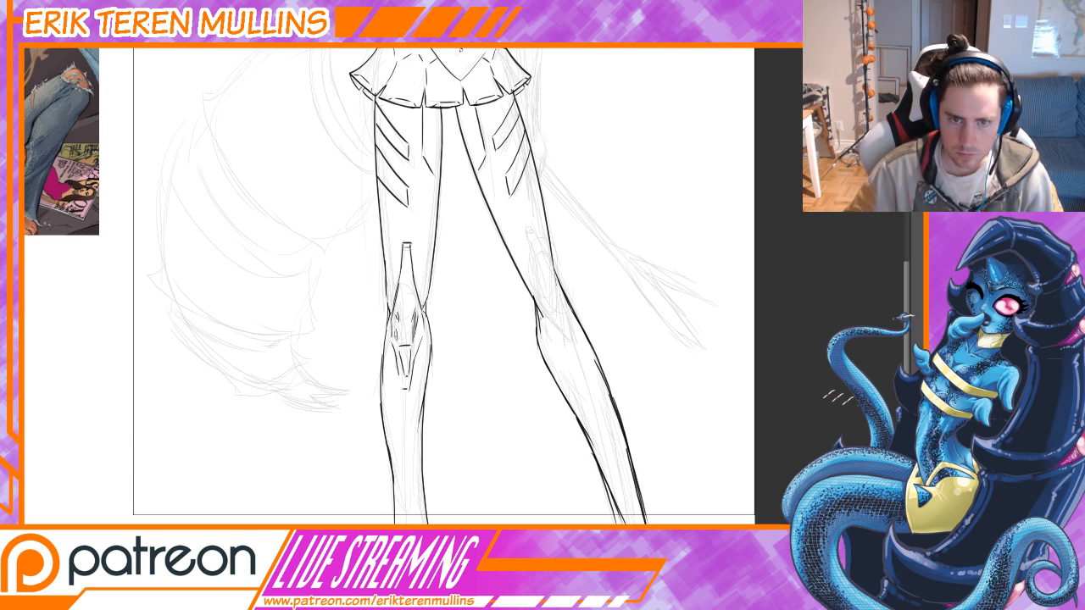
{"action": "left_click_drag", "start_coordinate": [535, 301], "coordinate": [564, 402]}
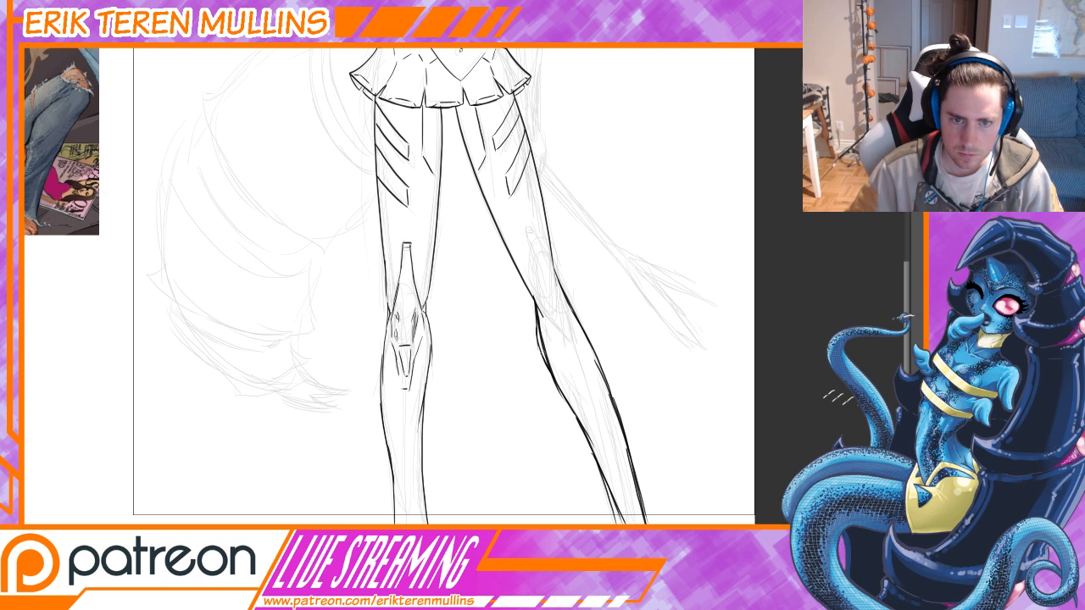
{"action": "key", "text": "ctrl+z"}
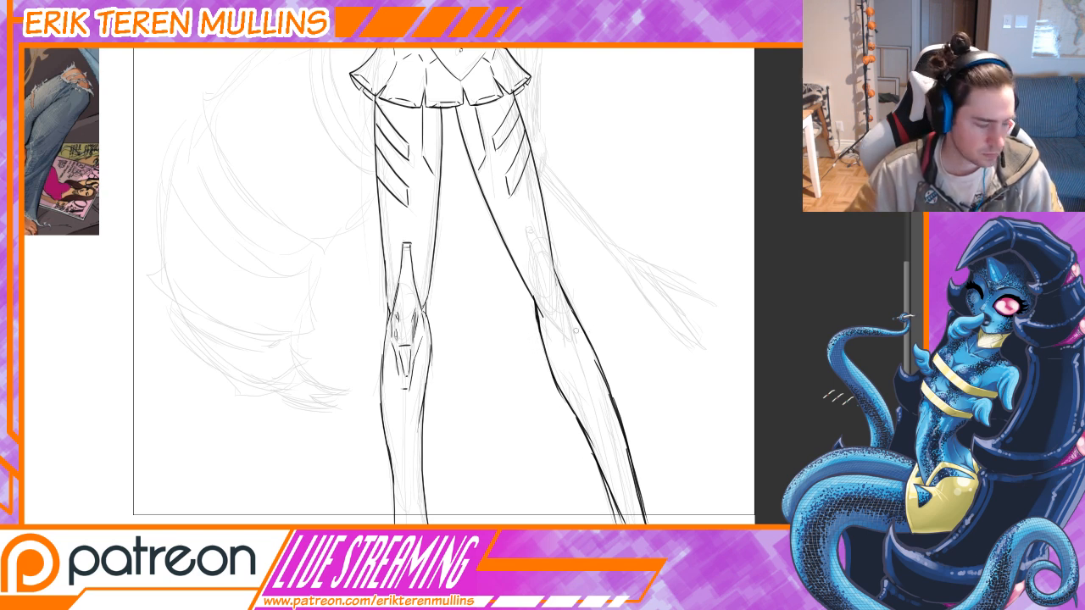
Ink the right knee guard to match the left, with a tapered spike above, a wedge below and short detail lines.
{"action": "mouse_move", "coordinate": [544, 320]}
{"action": "left_mouse_down"}
{"action": "mouse_move", "coordinate": [573, 363]}
{"action": "mouse_move", "coordinate": [558, 283]}
{"action": "mouse_move", "coordinate": [527, 257]}
{"action": "mouse_move", "coordinate": [542, 260]}
{"action": "left_mouse_up"}
{"action": "left_click_drag", "start_coordinate": [534, 237], "coordinate": [553, 276]}
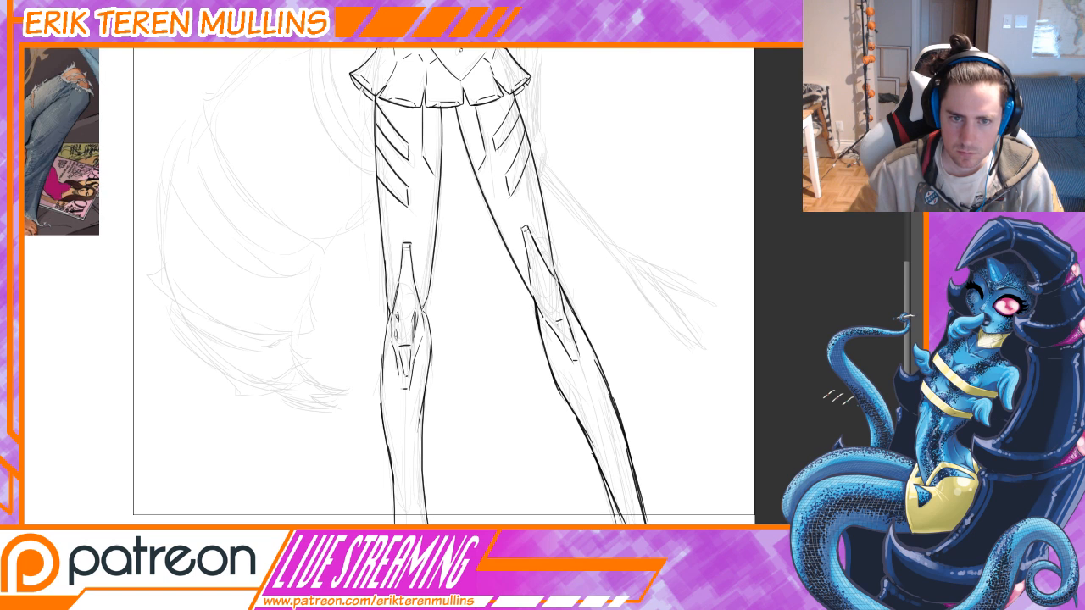
{"action": "left_click_drag", "start_coordinate": [557, 324], "coordinate": [576, 351]}
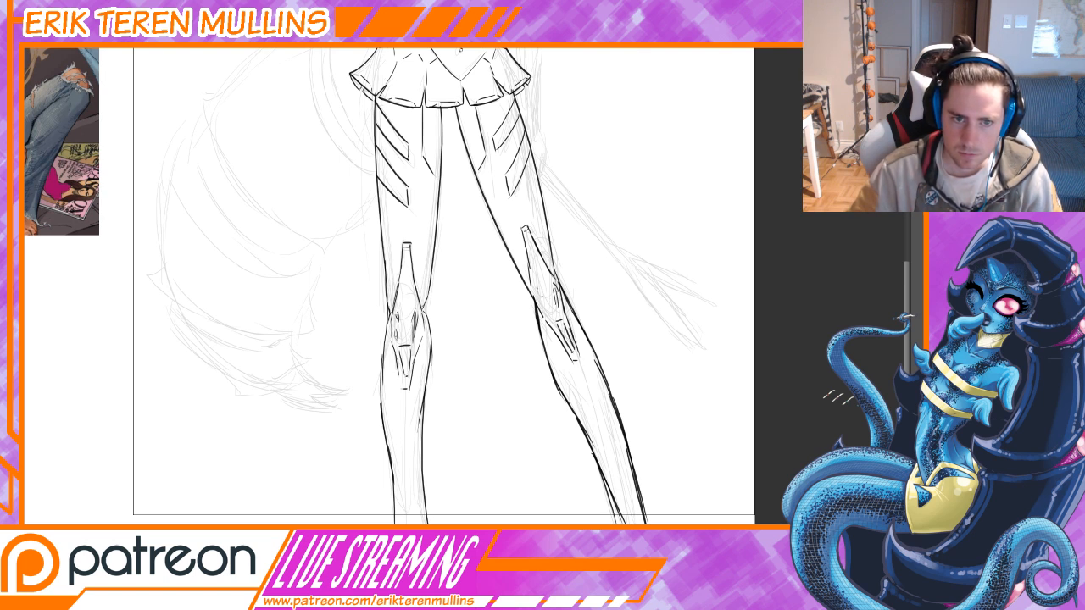
{"action": "mouse_move", "coordinate": [552, 287]}
{"action": "left_mouse_down"}
{"action": "mouse_move", "coordinate": [557, 308]}
{"action": "mouse_move", "coordinate": [538, 300]}
{"action": "left_mouse_up"}
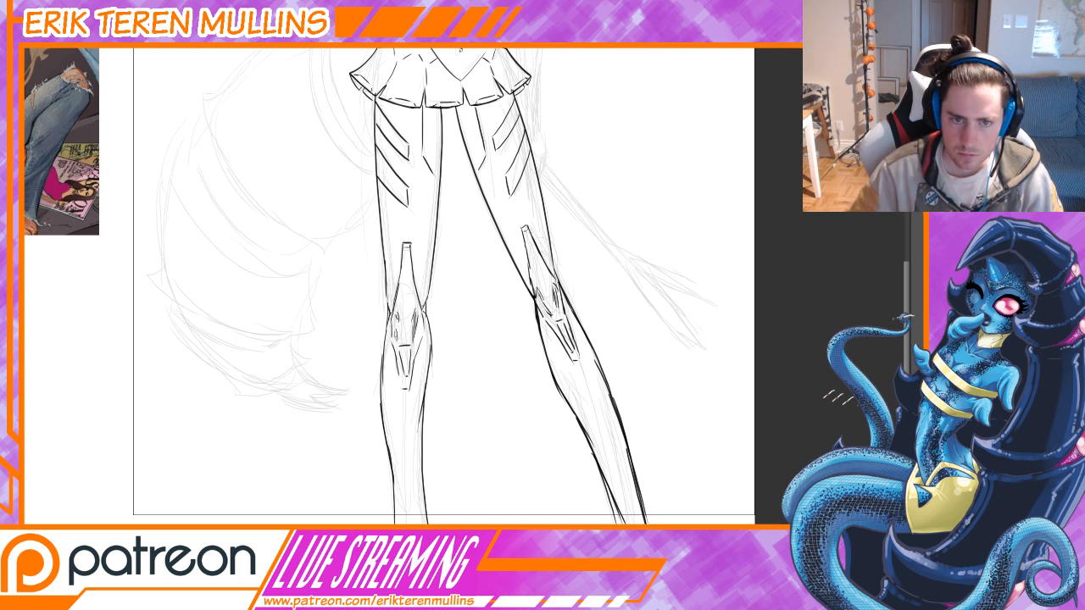
Thicken the right leg's contours around the knee, down the upper shin and along the outer thigh.
{"action": "mouse_move", "coordinate": [551, 263]}
{"action": "left_mouse_down"}
{"action": "mouse_move", "coordinate": [558, 284]}
{"action": "mouse_move", "coordinate": [531, 301]}
{"action": "mouse_move", "coordinate": [537, 315]}
{"action": "left_mouse_up"}
{"action": "left_click_drag", "start_coordinate": [527, 286], "coordinate": [557, 394]}
{"action": "left_click_drag", "start_coordinate": [544, 356], "coordinate": [578, 422]}
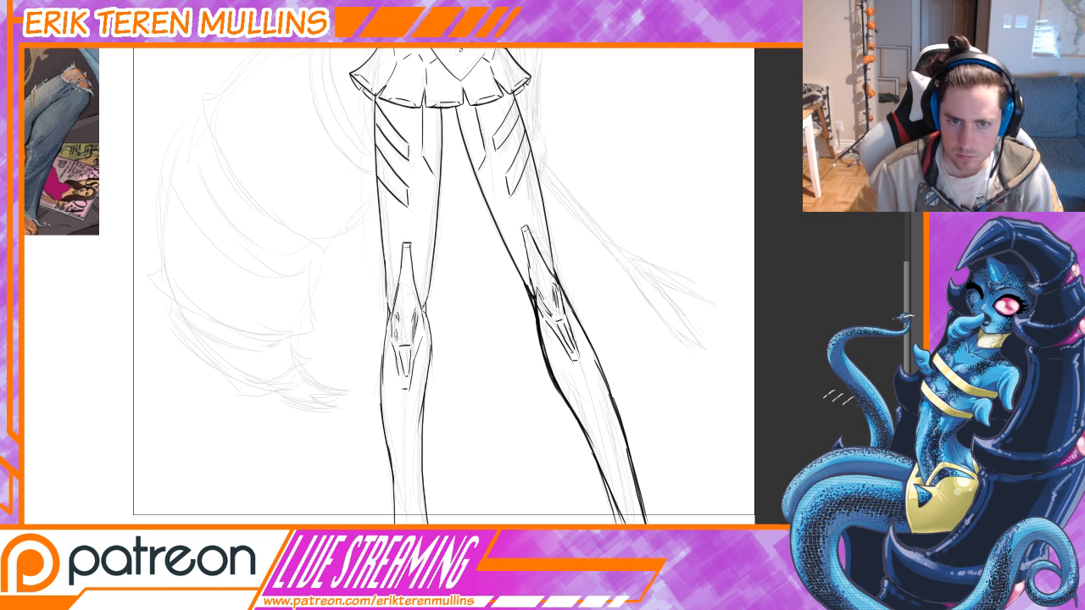
{"action": "left_click_drag", "start_coordinate": [566, 296], "coordinate": [607, 385]}
{"action": "left_click_drag", "start_coordinate": [539, 178], "coordinate": [558, 274]}
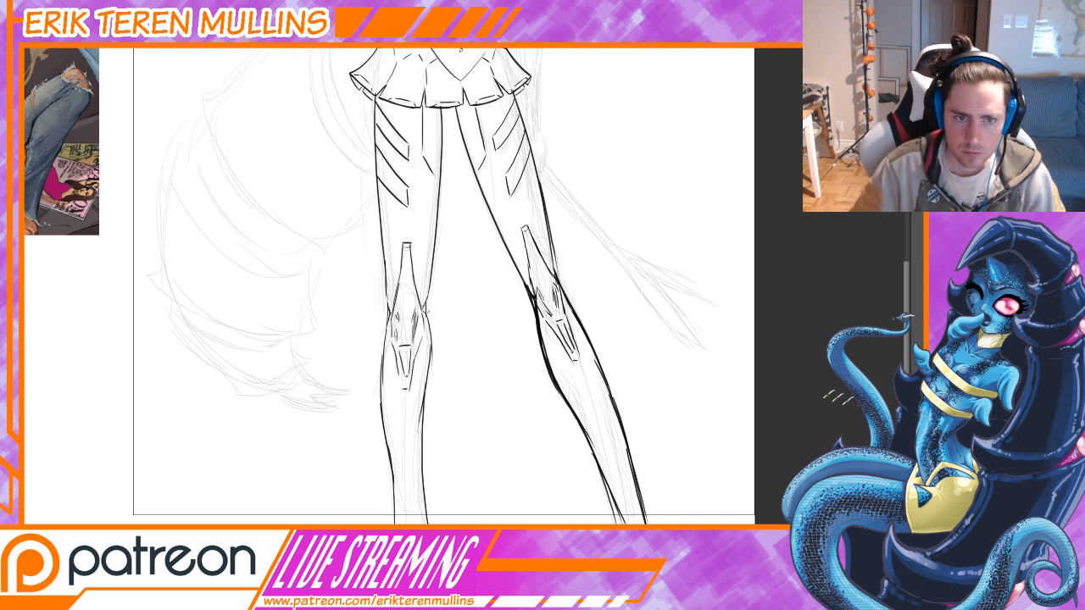
Thicken the left leg's contours on both sides of the shin and along the lower thigh.
{"action": "left_click_drag", "start_coordinate": [426, 310], "coordinate": [424, 402]}
{"action": "left_click_drag", "start_coordinate": [428, 348], "coordinate": [422, 460]}
{"action": "left_click_drag", "start_coordinate": [423, 412], "coordinate": [420, 524]}
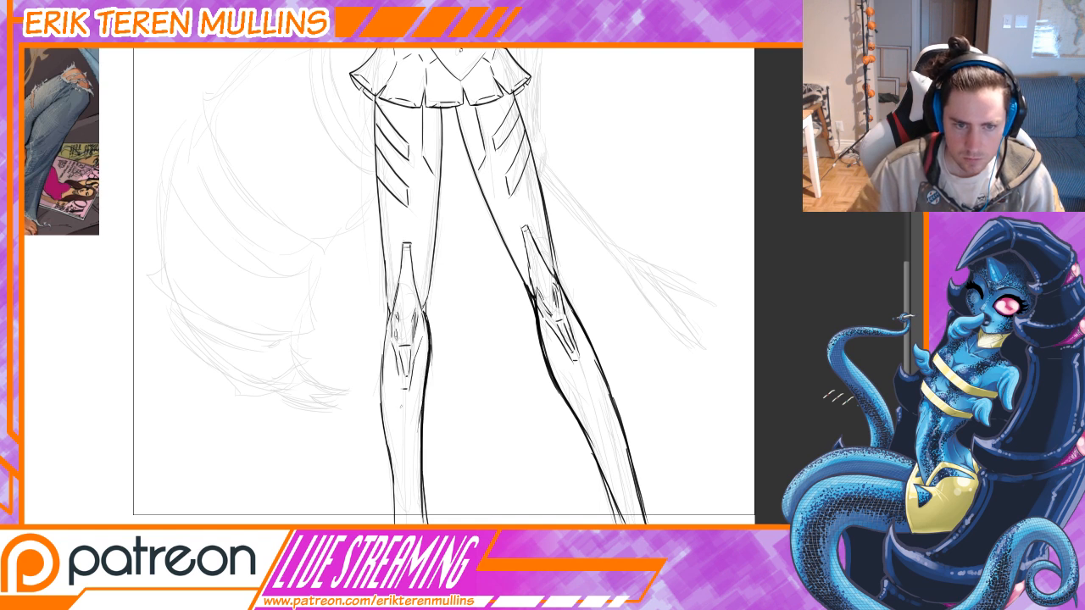
{"action": "left_click_drag", "start_coordinate": [388, 315], "coordinate": [383, 390]}
{"action": "left_click_drag", "start_coordinate": [385, 388], "coordinate": [382, 432]}
{"action": "left_click_drag", "start_coordinate": [382, 370], "coordinate": [390, 497]}
{"action": "left_click_drag", "start_coordinate": [390, 469], "coordinate": [394, 519]}
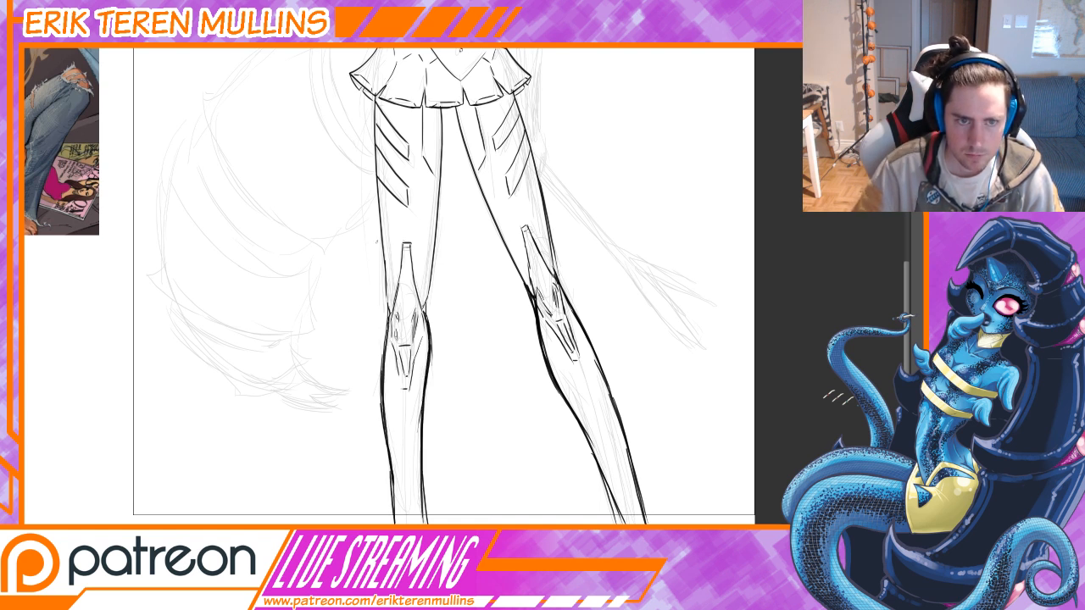
{"action": "left_click_drag", "start_coordinate": [376, 178], "coordinate": [390, 317]}
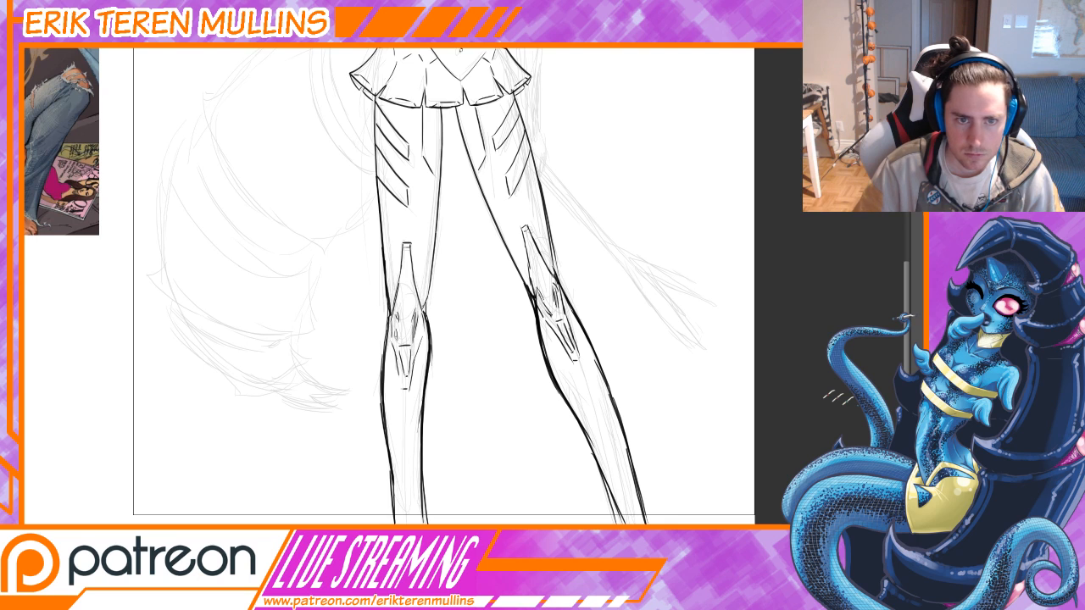
{"action": "left_click_drag", "start_coordinate": [436, 236], "coordinate": [424, 317]}
Ink a small curve between the thighs below the hem and the curved outline of the tail's base behind the left hip.
{"action": "left_click_drag", "start_coordinate": [509, 209], "coordinate": [571, 359]}
{"action": "left_click_drag", "start_coordinate": [511, 274], "coordinate": [521, 325]}
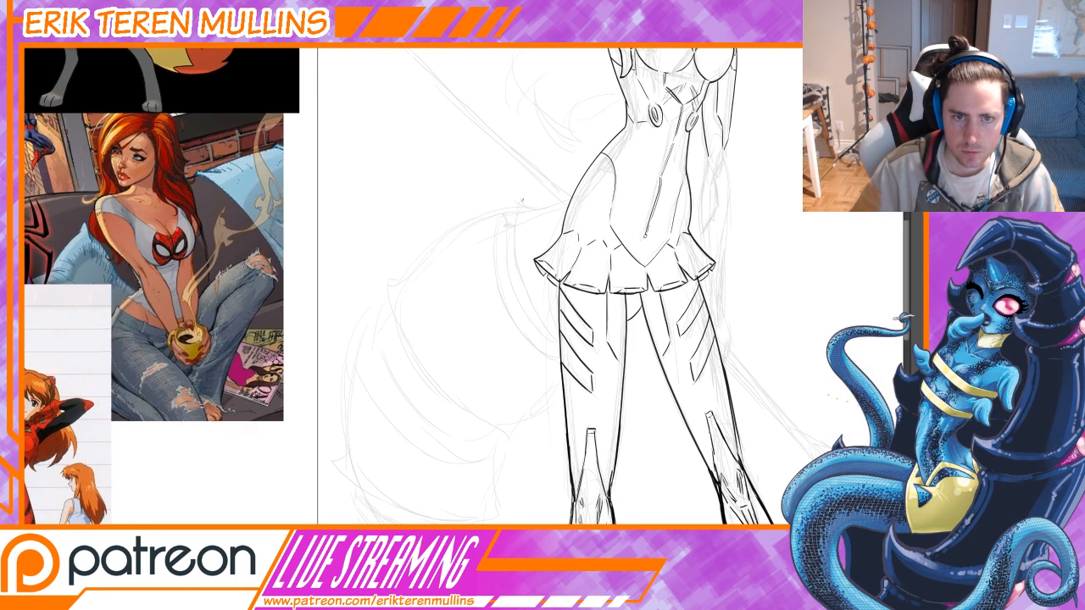
{"action": "mouse_move", "coordinate": [529, 203]}
{"action": "left_mouse_down"}
{"action": "mouse_move", "coordinate": [573, 193]}
{"action": "mouse_move", "coordinate": [543, 337]}
{"action": "left_mouse_up"}
{"action": "key", "text": "ctrl+z"}
{"action": "mouse_move", "coordinate": [524, 200]}
{"action": "left_mouse_down"}
{"action": "mouse_move", "coordinate": [535, 311]}
{"action": "mouse_move", "coordinate": [557, 340]}
{"action": "left_mouse_up"}
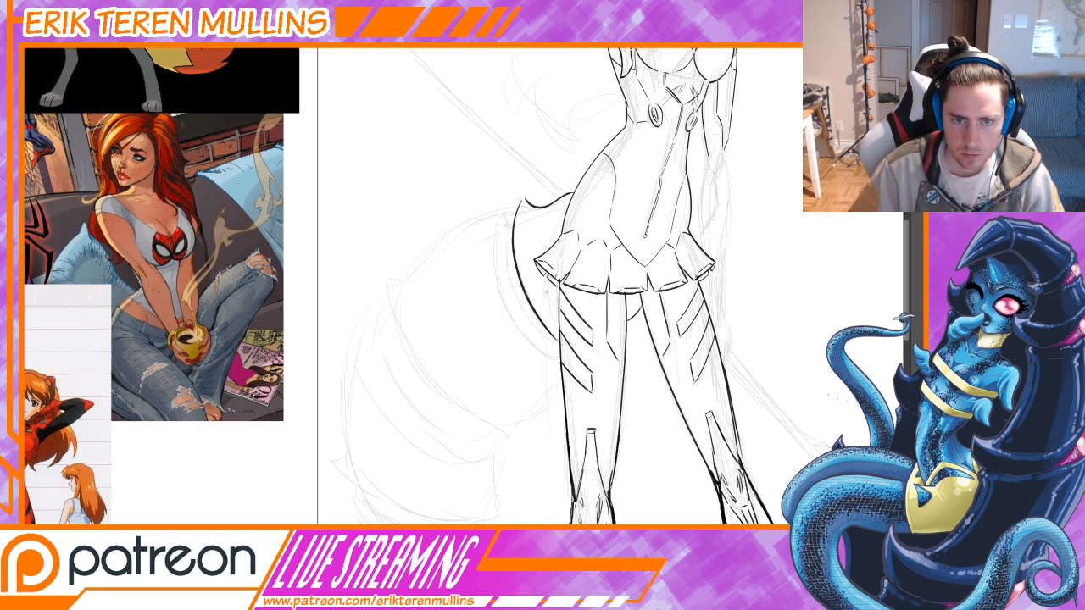
{"action": "key", "text": "ctrl+z"}
{"action": "left_click_drag", "start_coordinate": [524, 199], "coordinate": [551, 339]}
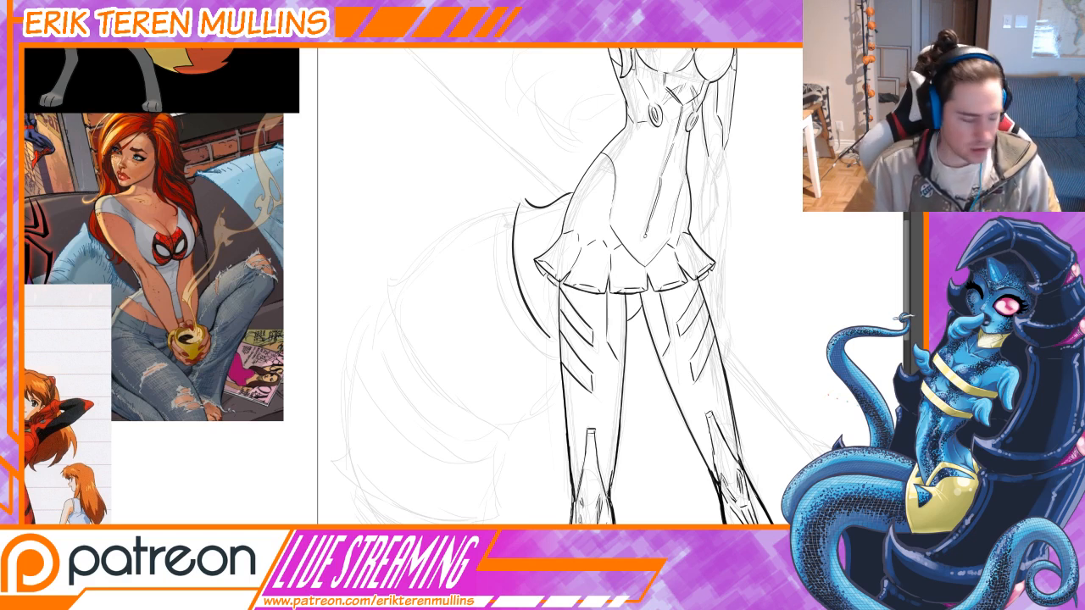
Ink a second curve outside the tail's base line, forming a band that ends in a small notch at its upper end.
{"action": "left_click_drag", "start_coordinate": [598, 320], "coordinate": [549, 310]}
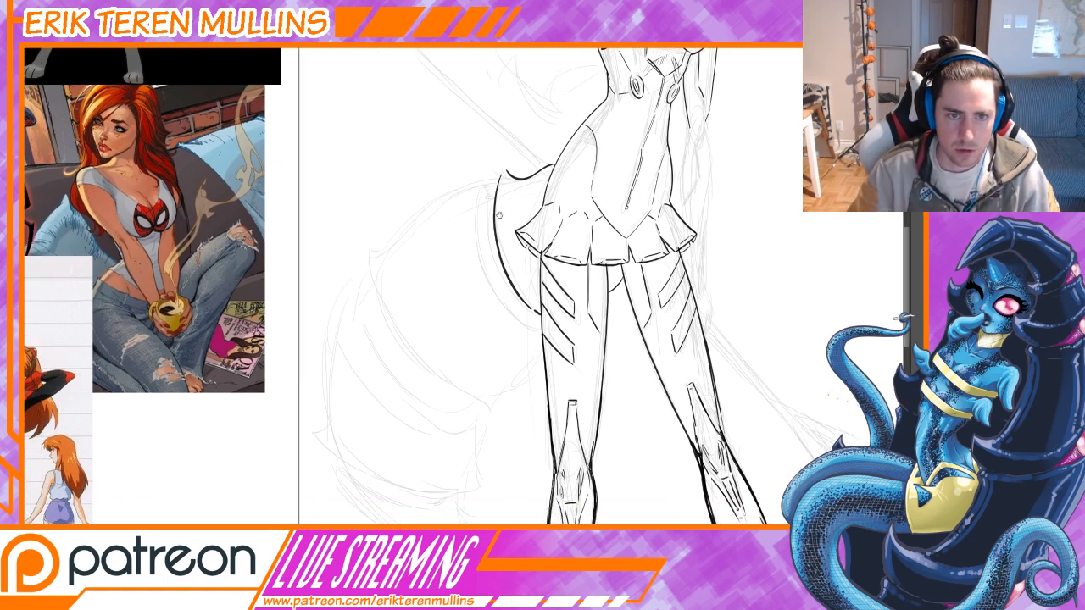
{"action": "mouse_move", "coordinate": [485, 181]}
{"action": "left_mouse_down"}
{"action": "mouse_move", "coordinate": [520, 324]}
{"action": "mouse_move", "coordinate": [543, 334]}
{"action": "left_mouse_up"}
{"action": "key", "text": "ctrl+z"}
{"action": "key", "text": "ctrl+z"}
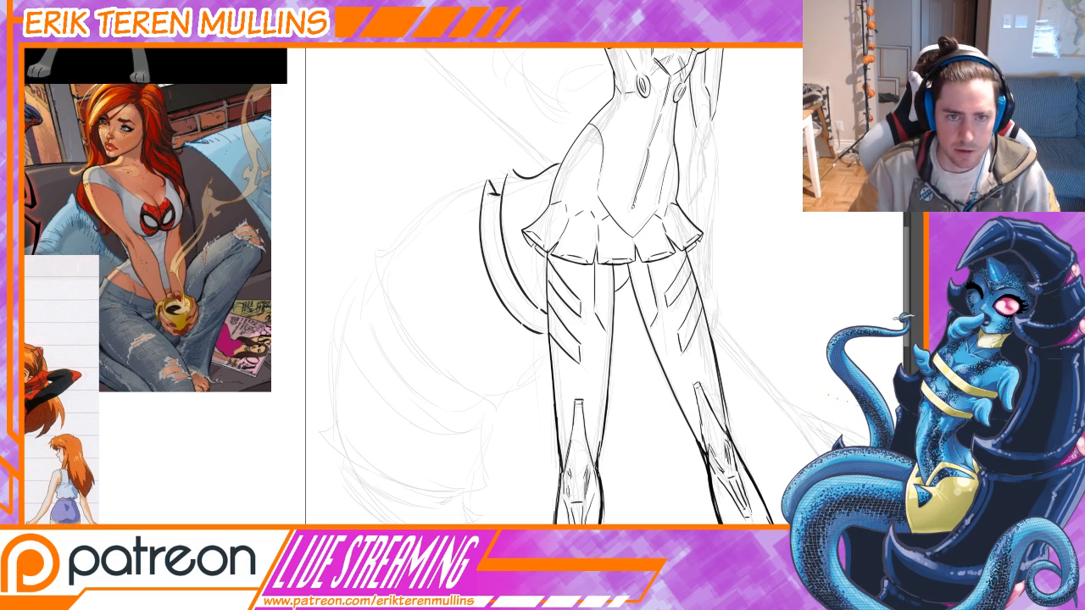
Try to ink an inner line following the curve of the tail band from its upper notch down to the left thigh.
{"action": "left_click_drag", "start_coordinate": [486, 195], "coordinate": [506, 286]}
{"action": "key", "text": "ctrl+z"}
{"action": "left_click_drag", "start_coordinate": [486, 197], "coordinate": [507, 292]}
{"action": "key", "text": "ctrl+z"}
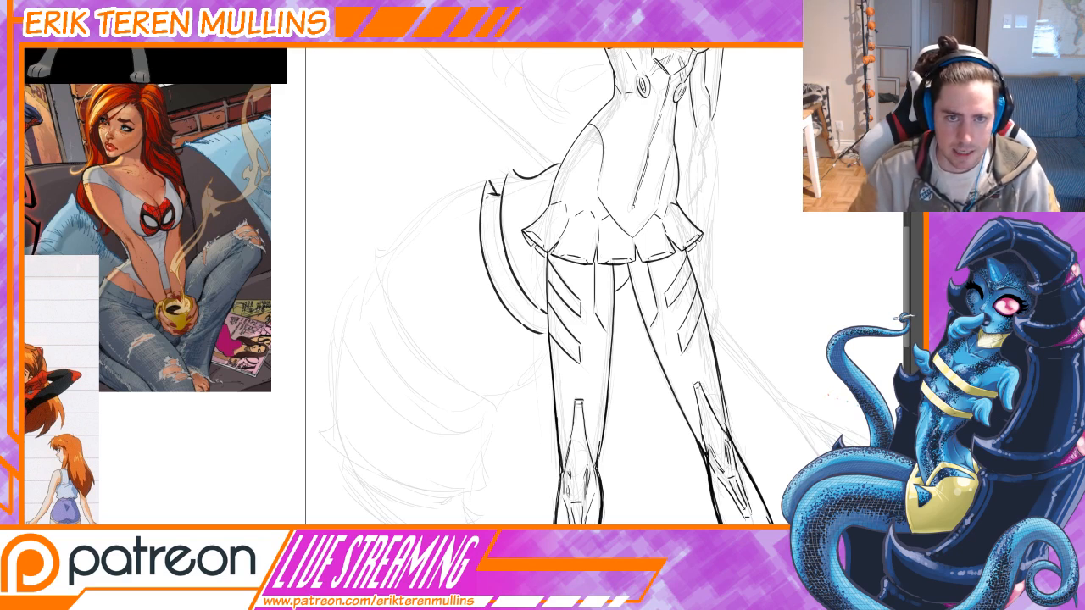
{"action": "left_click_drag", "start_coordinate": [487, 195], "coordinate": [511, 298]}
{"action": "key", "text": "ctrl+z"}
{"action": "left_click_drag", "start_coordinate": [486, 195], "coordinate": [515, 313]}
{"action": "key", "text": "ctrl+z"}
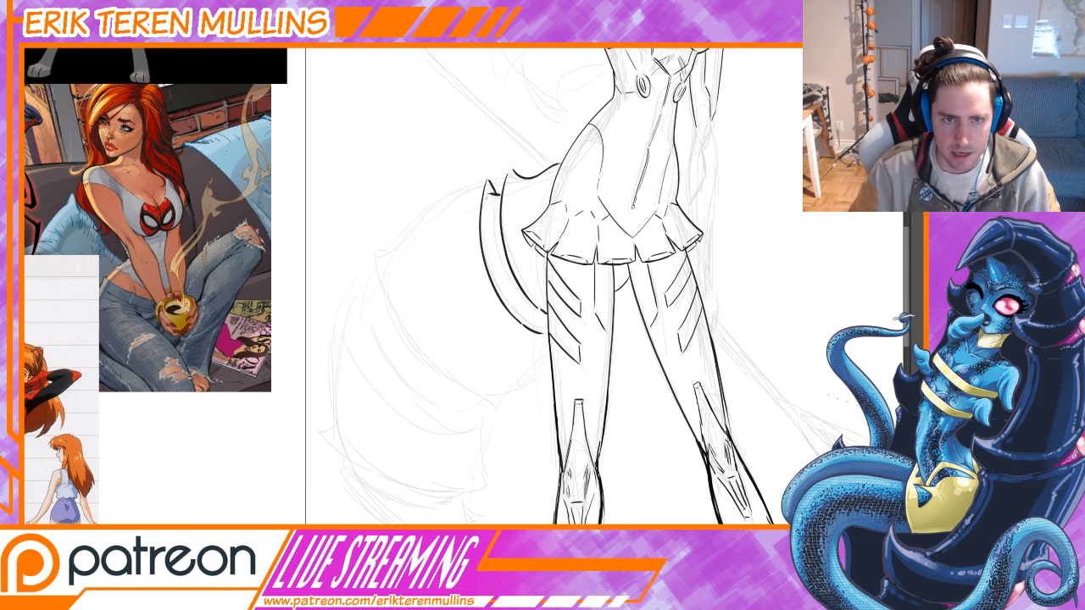
{"action": "left_click_drag", "start_coordinate": [485, 195], "coordinate": [515, 307]}
{"action": "key", "text": "ctrl+z"}
{"action": "left_click_drag", "start_coordinate": [486, 195], "coordinate": [512, 293]}
{"action": "key", "text": "ctrl+z"}
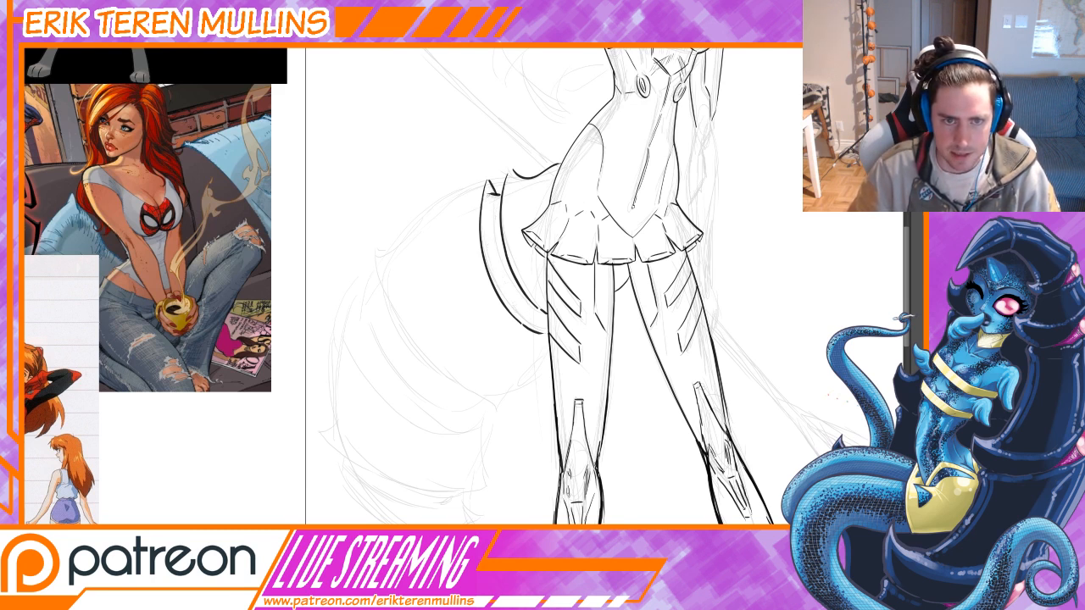
{"action": "left_click_drag", "start_coordinate": [486, 197], "coordinate": [513, 300]}
{"action": "key", "text": "ctrl+z"}
{"action": "mouse_move", "coordinate": [484, 195]}
{"action": "left_mouse_down"}
{"action": "mouse_move", "coordinate": [502, 287]}
{"action": "mouse_move", "coordinate": [547, 332]}
{"action": "left_mouse_up"}
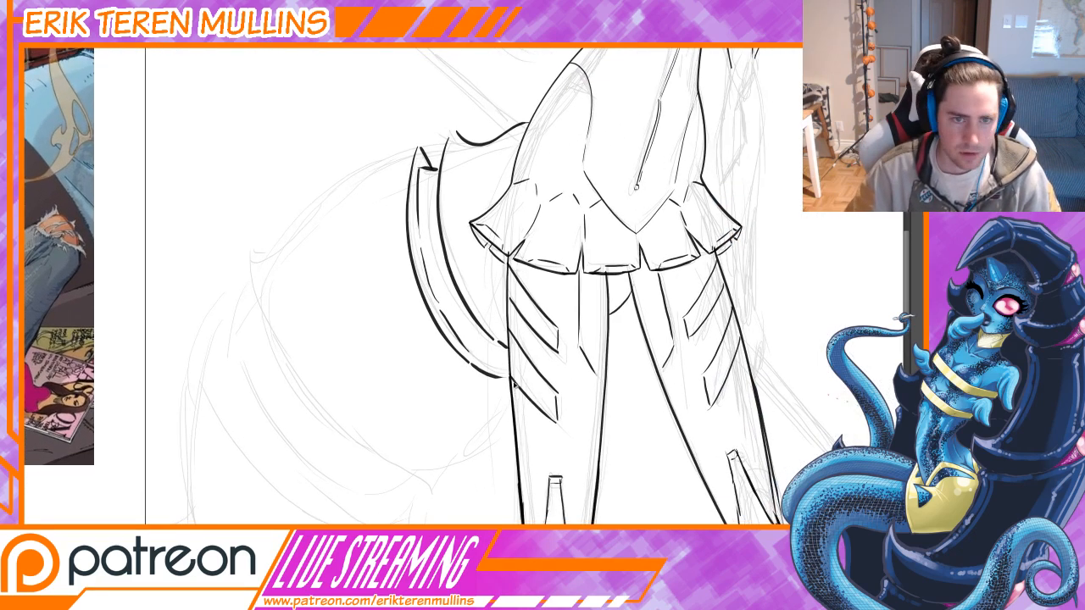
{"action": "key", "text": "ctrl+z"}
{"action": "key", "text": "ctrl+z"}
{"action": "key", "text": "ctrl+z"}
Ink the tail band's inner line in overlapping curved strokes from the upper notch down toward the left thigh.
{"action": "key", "text": "r"}
{"action": "left_click_drag", "start_coordinate": [605, 313], "coordinate": [567, 396]}
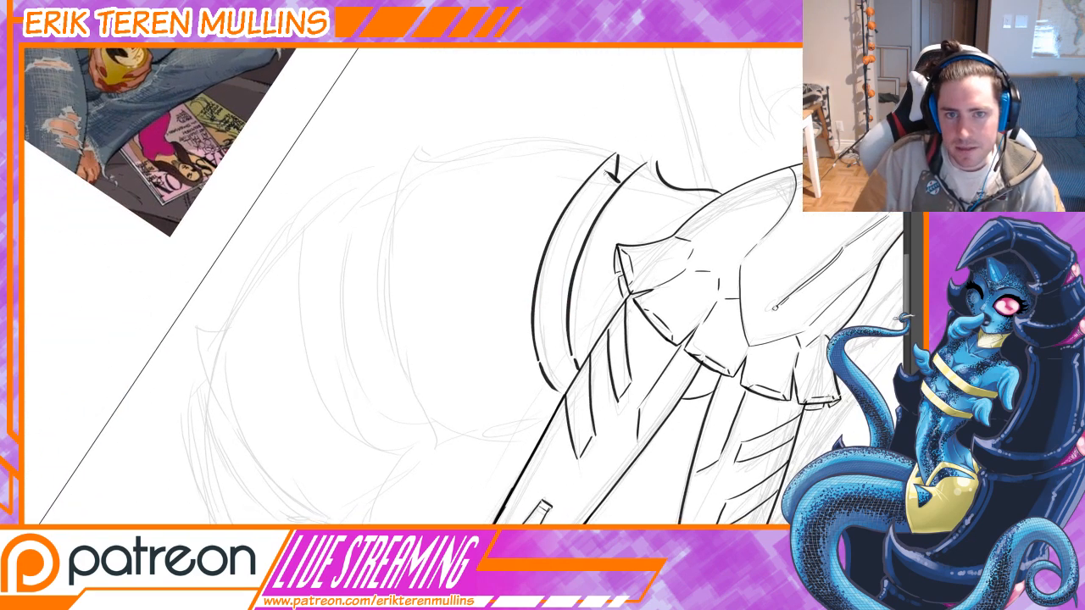
{"action": "left_click_drag", "start_coordinate": [607, 169], "coordinate": [543, 316]}
{"action": "left_click_drag", "start_coordinate": [543, 276], "coordinate": [553, 357]}
{"action": "left_click_drag", "start_coordinate": [544, 296], "coordinate": [565, 387]}
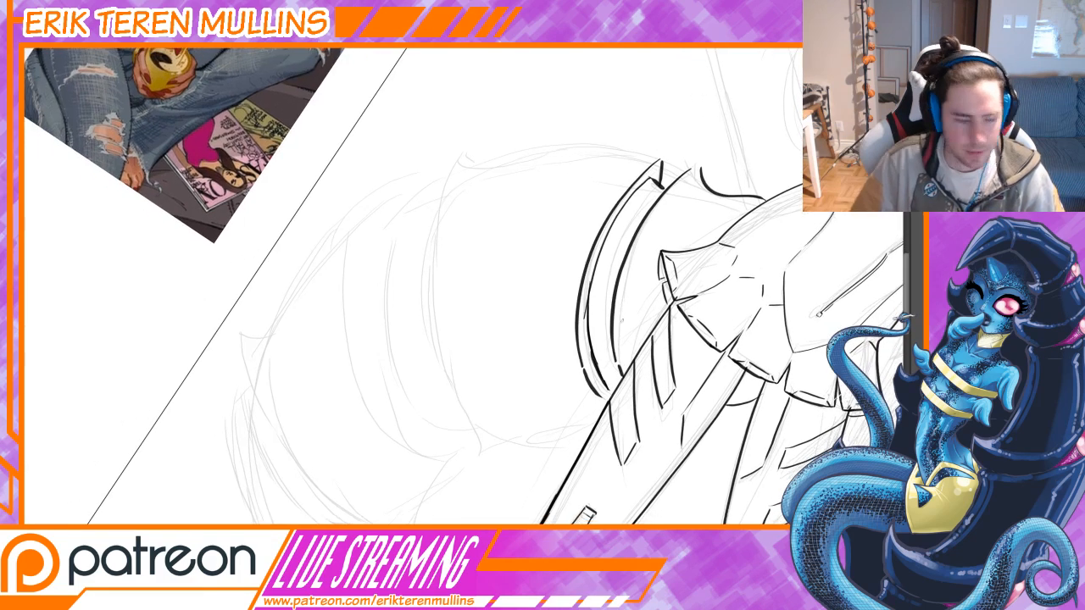
Ink the upper contour of the first large tail segment, sweeping outward from the band's notch to a pointed outer corner.
{"action": "key", "text": "r"}
{"action": "left_click_drag", "start_coordinate": [746, 369], "coordinate": [790, 226]}
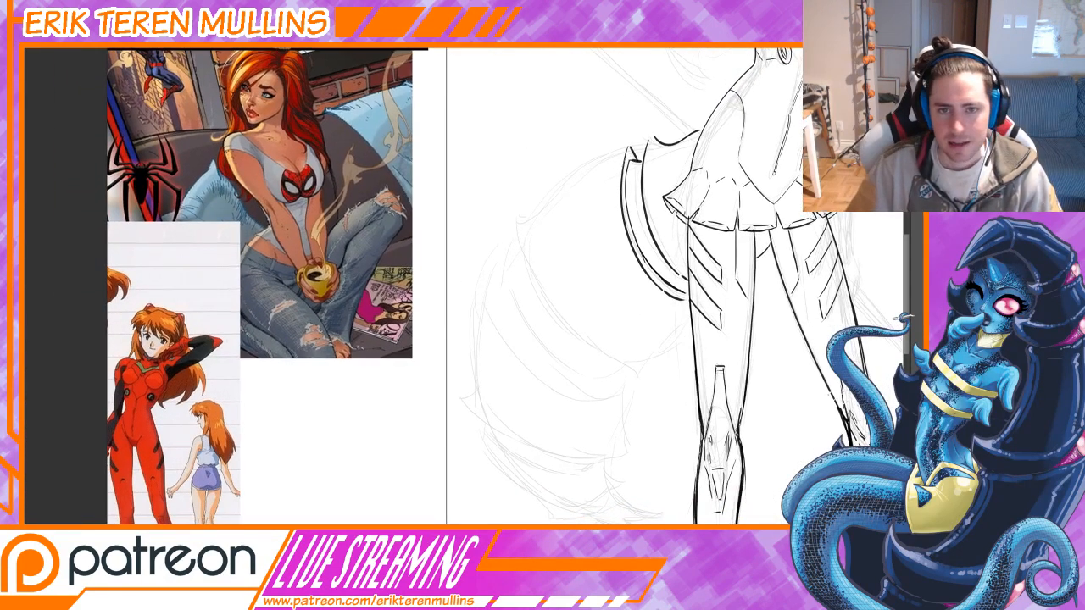
{"action": "left_click_drag", "start_coordinate": [630, 144], "coordinate": [507, 241]}
{"action": "key", "text": "ctrl+z"}
{"action": "left_click_drag", "start_coordinate": [626, 139], "coordinate": [516, 221]}
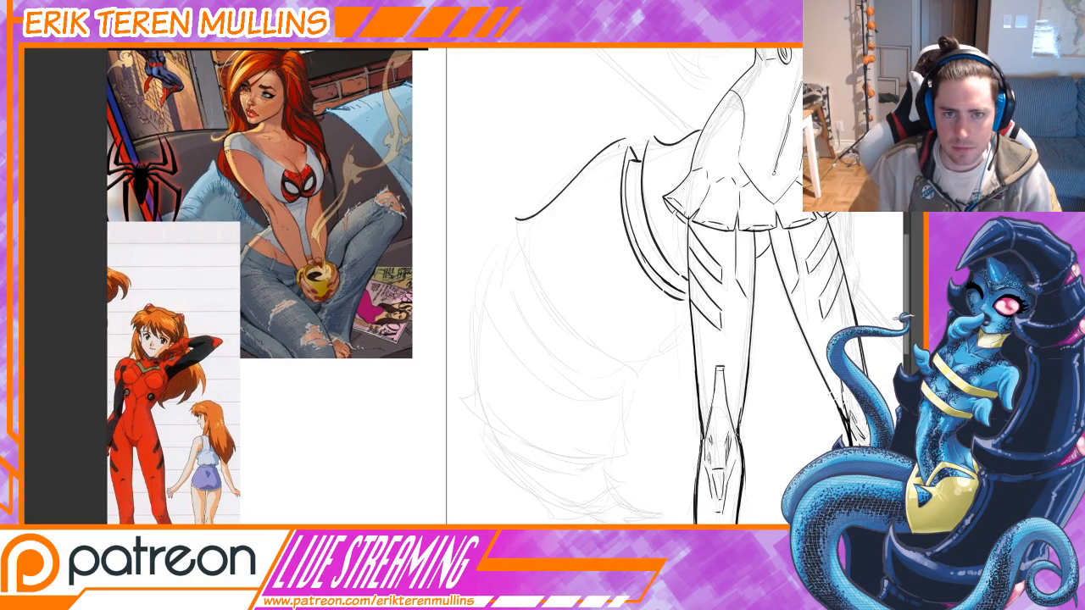
{"action": "key", "text": "ctrl+z"}
{"action": "left_click_drag", "start_coordinate": [617, 160], "coordinate": [519, 220]}
{"action": "key", "text": "ctrl+z"}
{"action": "left_click_drag", "start_coordinate": [631, 146], "coordinate": [492, 226]}
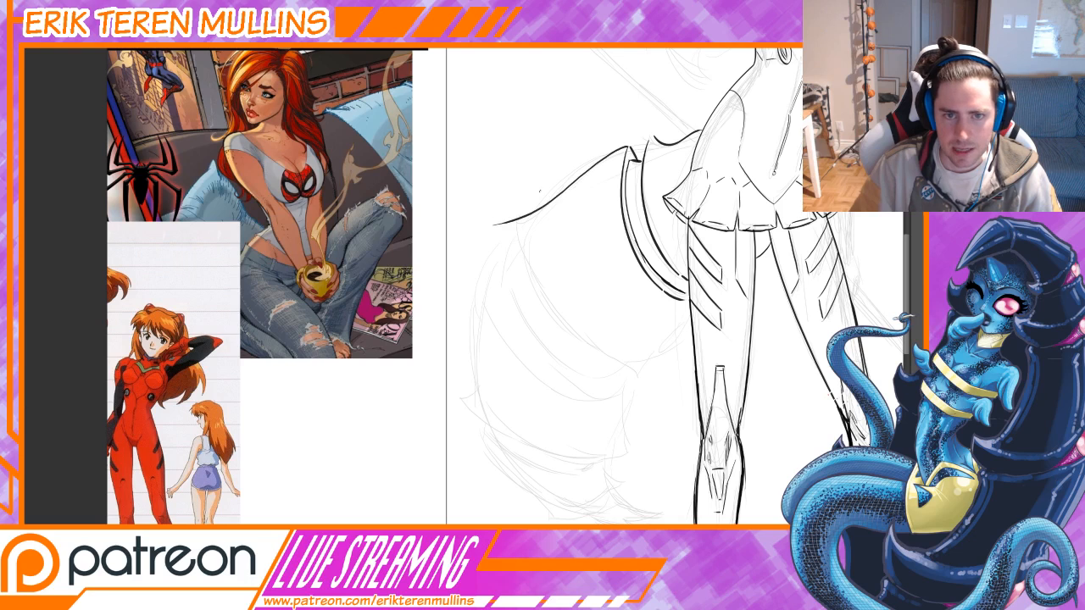
{"action": "key", "text": "ctrl+z"}
{"action": "left_click_drag", "start_coordinate": [631, 146], "coordinate": [510, 232]}
{"action": "key", "text": "ctrl+z"}
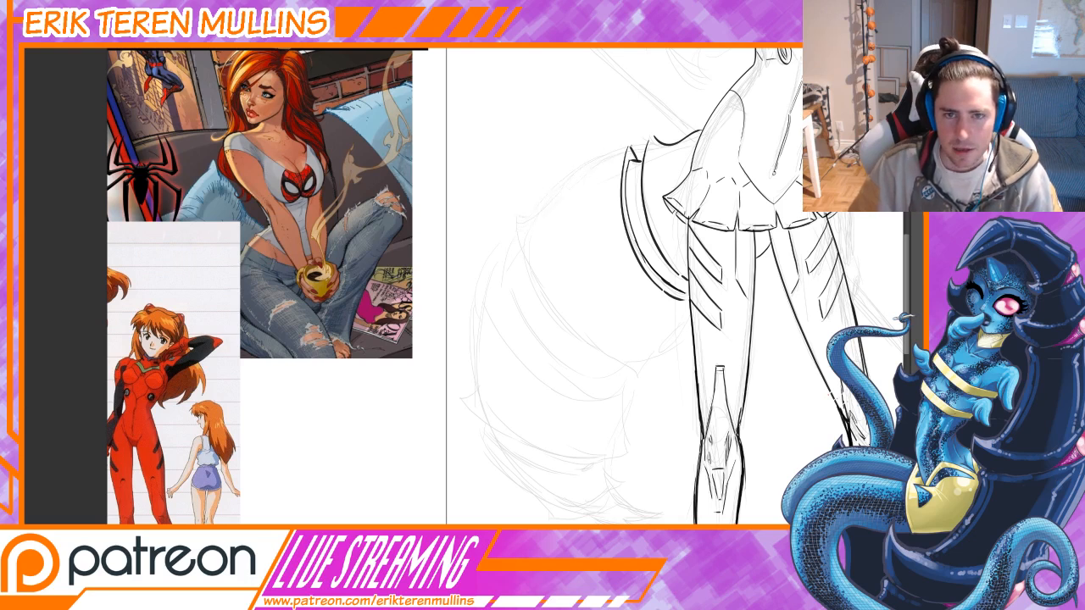
{"action": "left_click_drag", "start_coordinate": [630, 145], "coordinate": [528, 217]}
Ink the curved far edge of the first tail segment from its outer corner and close its underside up to the left thigh.
{"action": "left_click_drag", "start_coordinate": [558, 258], "coordinate": [505, 252]}
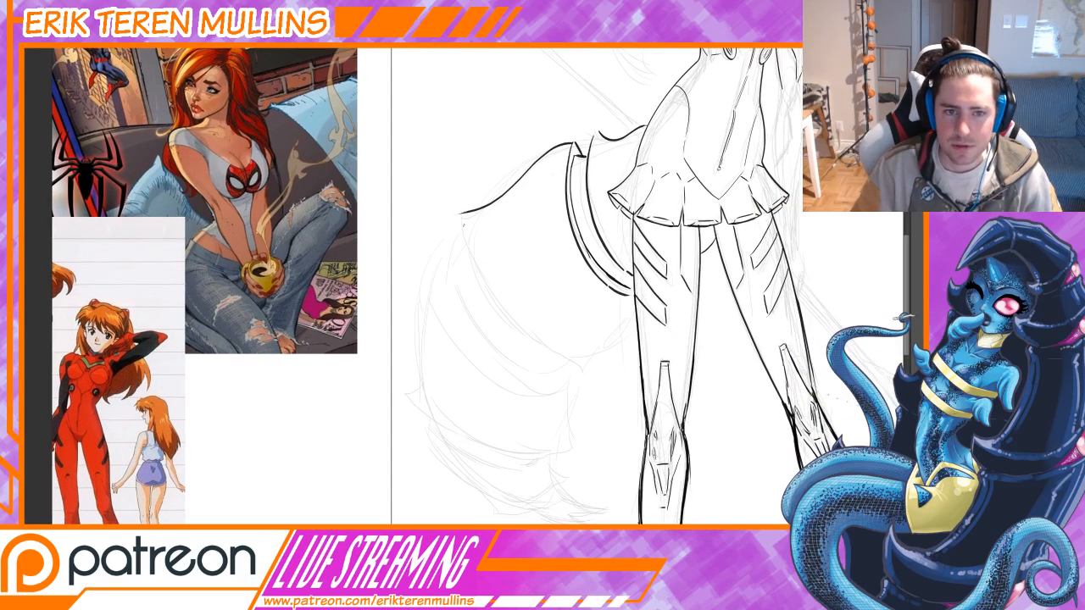
{"action": "mouse_move", "coordinate": [460, 212]}
{"action": "left_mouse_down"}
{"action": "mouse_move", "coordinate": [462, 233]}
{"action": "mouse_move", "coordinate": [576, 357]}
{"action": "left_mouse_up"}
{"action": "key", "text": "ctrl+z"}
{"action": "left_click_drag", "start_coordinate": [462, 214], "coordinate": [590, 362]}
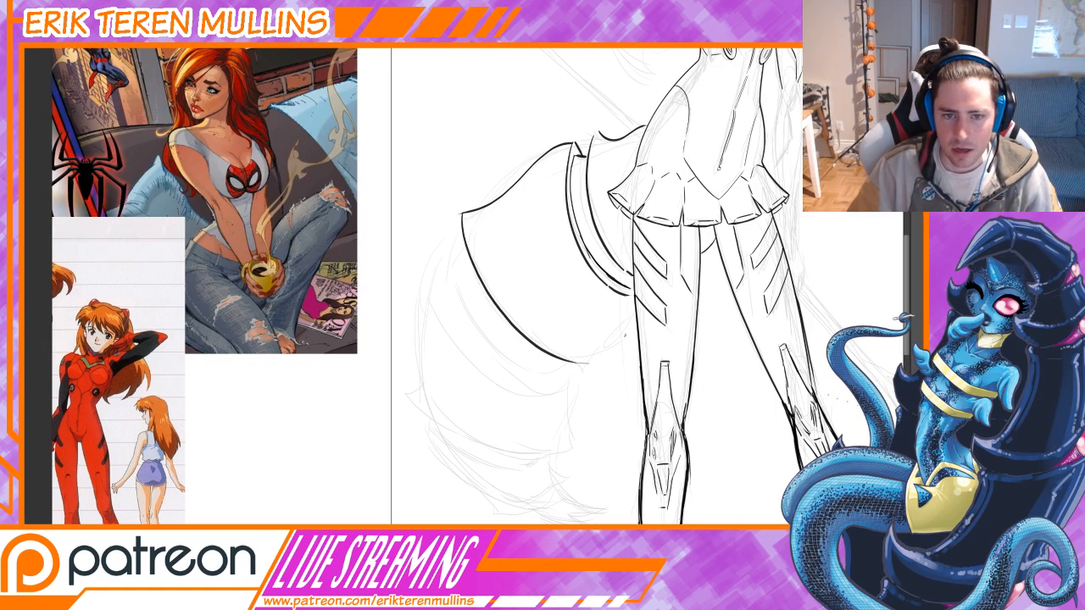
{"action": "left_click_drag", "start_coordinate": [632, 304], "coordinate": [583, 365]}
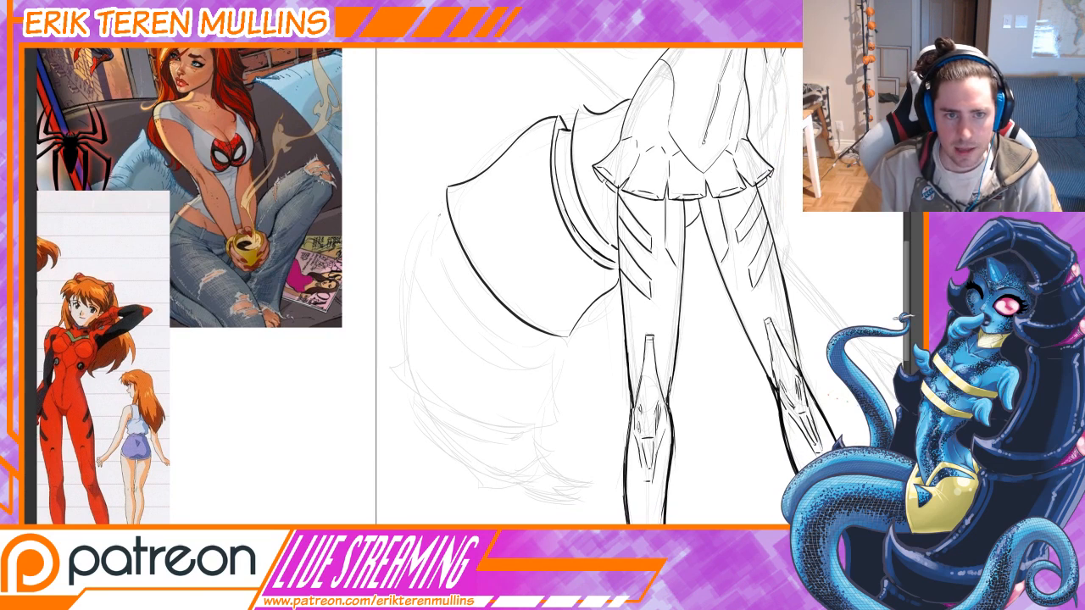
Ink a second curve just outside the first tail segment's far edge to form a narrow band, and thicken its lines.
{"action": "left_click_drag", "start_coordinate": [442, 202], "coordinate": [484, 307]}
{"action": "key", "text": "ctrl+z"}
{"action": "mouse_move", "coordinate": [445, 195]}
{"action": "left_mouse_down"}
{"action": "mouse_move", "coordinate": [484, 308]}
{"action": "mouse_move", "coordinate": [554, 346]}
{"action": "left_mouse_up"}
{"action": "key", "text": "ctrl+z"}
{"action": "left_click_drag", "start_coordinate": [485, 308], "coordinate": [551, 339]}
{"action": "key", "text": "ctrl+z"}
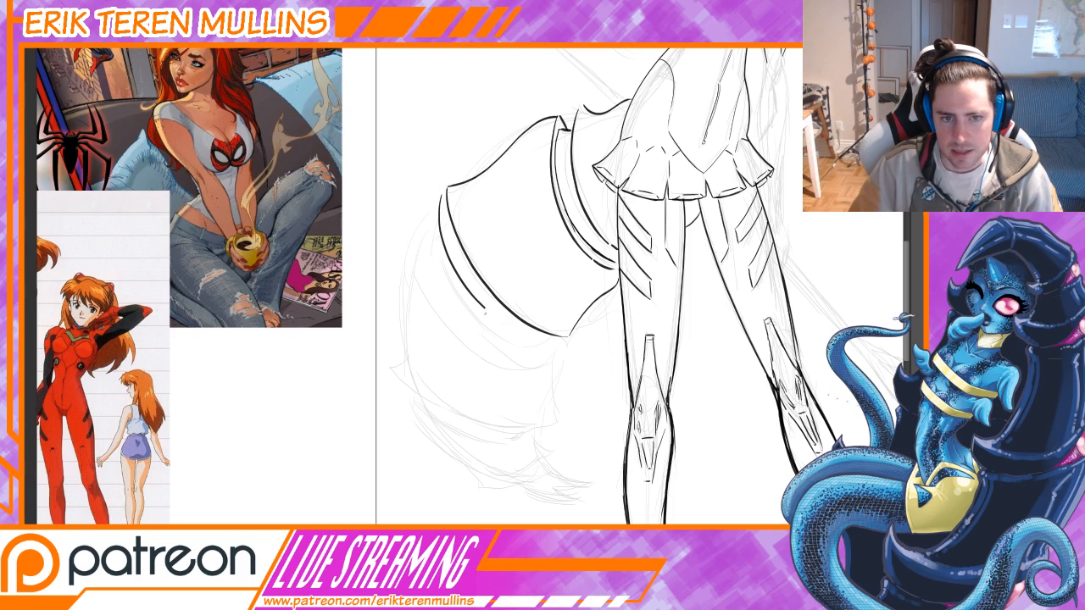
{"action": "left_click_drag", "start_coordinate": [485, 306], "coordinate": [573, 359]}
{"action": "key", "text": "ctrl+z"}
{"action": "left_click_drag", "start_coordinate": [484, 309], "coordinate": [551, 350]}
{"action": "key", "text": "ctrl+z"}
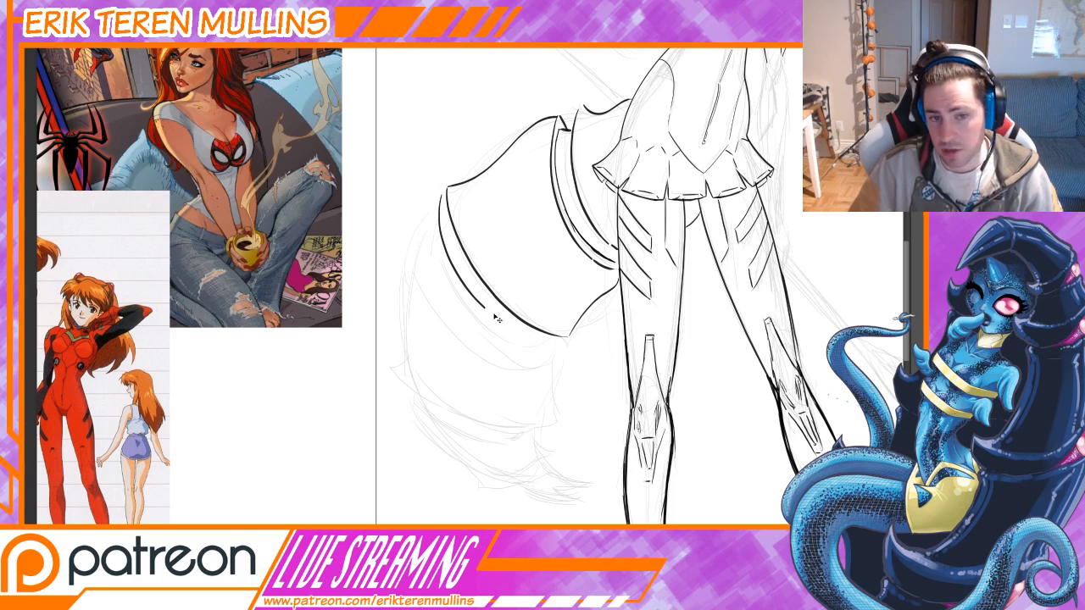
{"action": "left_click_drag", "start_coordinate": [485, 309], "coordinate": [562, 342]}
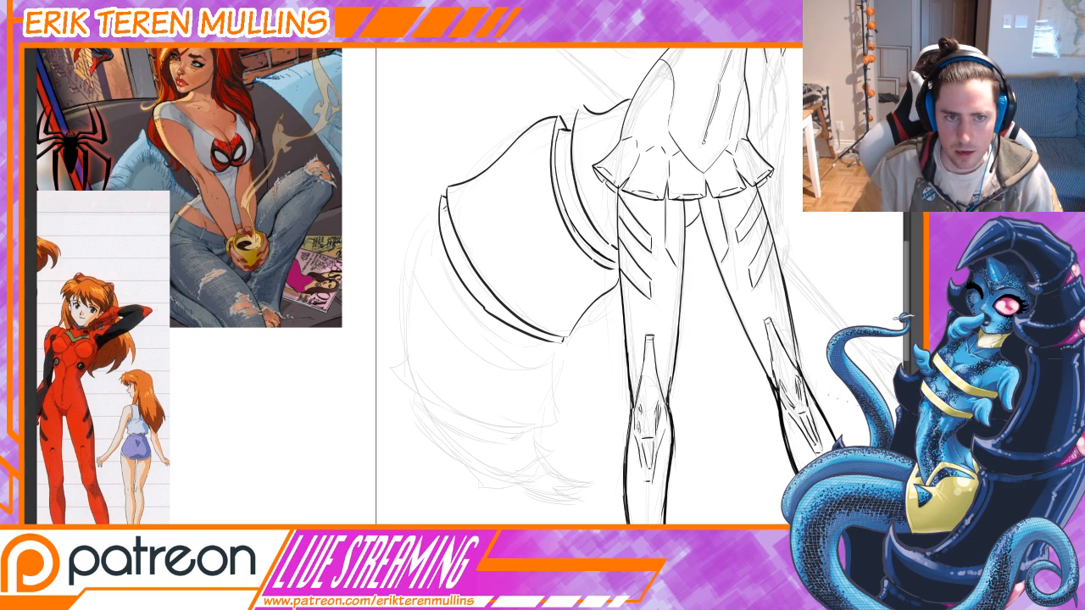
{"action": "left_click_drag", "start_coordinate": [444, 209], "coordinate": [473, 289]}
{"action": "mouse_move", "coordinate": [452, 246]}
{"action": "left_mouse_down"}
{"action": "mouse_move", "coordinate": [487, 302]}
{"action": "mouse_move", "coordinate": [559, 339]}
{"action": "left_mouse_up"}
Ink the second tail segment's outer contour, its curved lower edge with a pointed corner, and its inner side.
{"action": "left_click_drag", "start_coordinate": [477, 250], "coordinate": [585, 192]}
{"action": "left_click_drag", "start_coordinate": [548, 136], "coordinate": [522, 212]}
{"action": "key", "text": "ctrl+z"}
{"action": "left_click_drag", "start_coordinate": [549, 135], "coordinate": [511, 238]}
{"action": "left_click_drag", "start_coordinate": [513, 196], "coordinate": [509, 278]}
{"action": "mouse_move", "coordinate": [511, 229]}
{"action": "left_mouse_down"}
{"action": "mouse_move", "coordinate": [504, 310]}
{"action": "mouse_move", "coordinate": [582, 360]}
{"action": "mouse_move", "coordinate": [653, 375]}
{"action": "mouse_move", "coordinate": [664, 359]}
{"action": "left_mouse_up"}
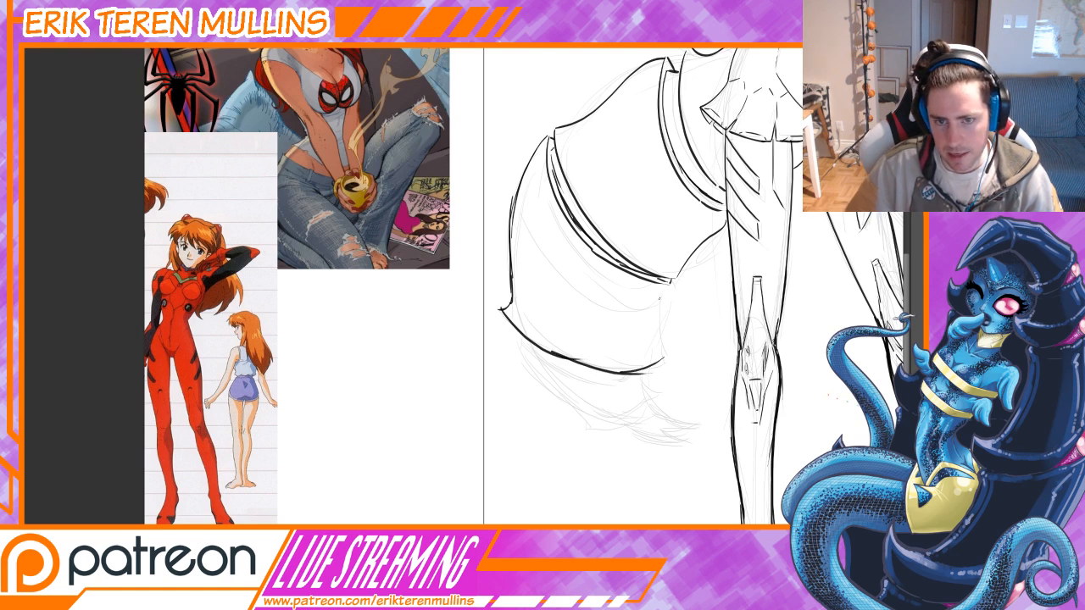
{"action": "mouse_move", "coordinate": [671, 283]}
{"action": "left_mouse_down"}
{"action": "mouse_move", "coordinate": [659, 363]}
{"action": "mouse_move", "coordinate": [642, 369]}
{"action": "left_mouse_up"}
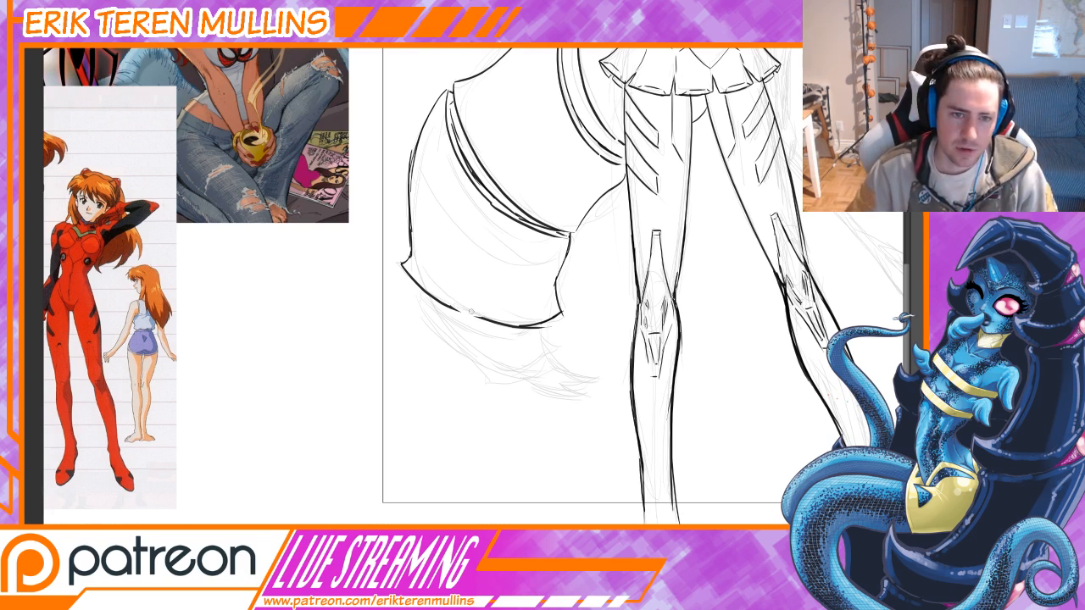
Thicken the curved lower edge of the second tail segment near its outer corner.
{"action": "left_click_drag", "start_coordinate": [448, 304], "coordinate": [492, 322]}
{"action": "key", "text": "ctrl+z"}
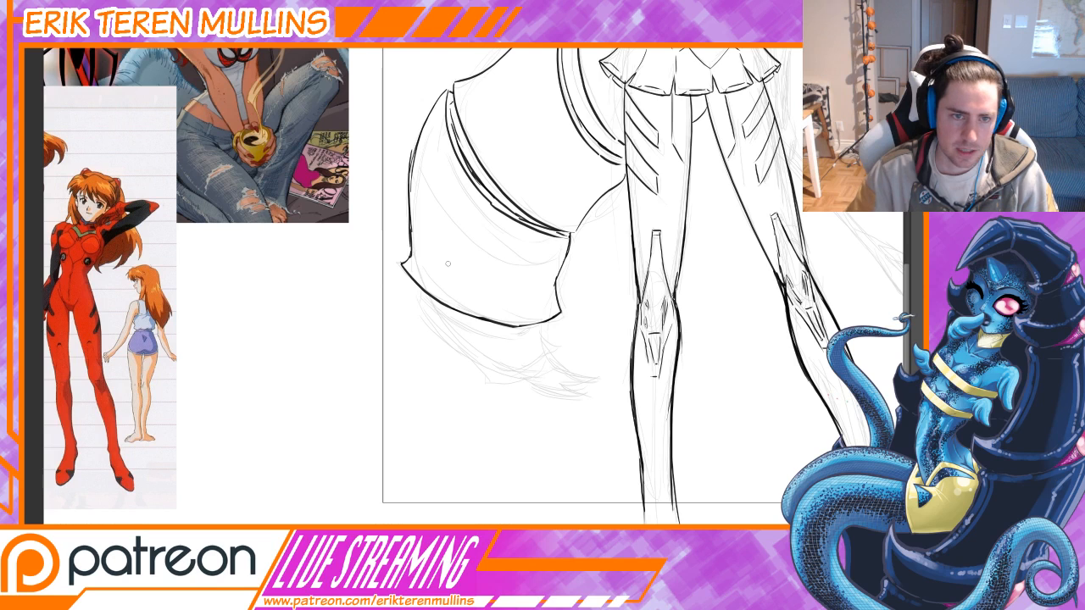
{"action": "left_click_drag", "start_coordinate": [465, 324], "coordinate": [413, 331]}
{"action": "left_click_drag", "start_coordinate": [371, 299], "coordinate": [438, 330]}
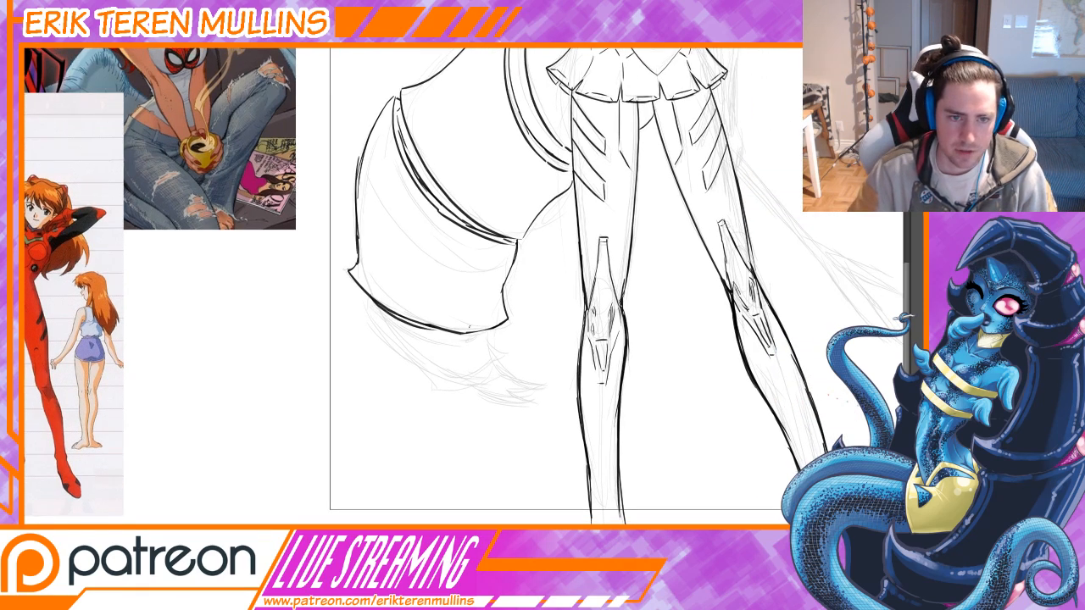
{"action": "key", "text": "ctrl+z"}
{"action": "left_click_drag", "start_coordinate": [375, 303], "coordinate": [454, 333]}
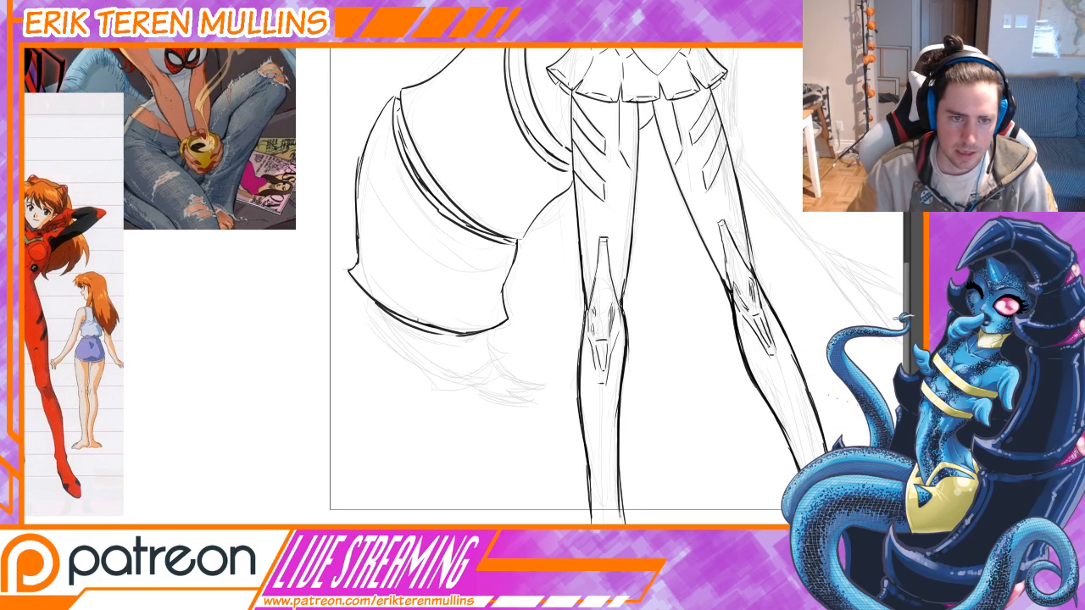
Ink the smaller end segment below the second tail segment and the curved, pointed tail tip.
{"action": "mouse_move", "coordinate": [369, 302]}
{"action": "left_mouse_down"}
{"action": "mouse_move", "coordinate": [389, 339]}
{"action": "mouse_move", "coordinate": [443, 388]}
{"action": "mouse_move", "coordinate": [496, 382]}
{"action": "mouse_move", "coordinate": [500, 347]}
{"action": "mouse_move", "coordinate": [509, 358]}
{"action": "mouse_move", "coordinate": [499, 390]}
{"action": "mouse_move", "coordinate": [479, 395]}
{"action": "mouse_move", "coordinate": [504, 378]}
{"action": "mouse_move", "coordinate": [478, 403]}
{"action": "mouse_move", "coordinate": [508, 410]}
{"action": "mouse_move", "coordinate": [542, 396]}
{"action": "left_mouse_up"}
{"action": "key", "text": "ctrl+z"}
{"action": "mouse_move", "coordinate": [507, 364]}
{"action": "left_mouse_down"}
{"action": "mouse_move", "coordinate": [522, 380]}
{"action": "mouse_move", "coordinate": [554, 381]}
{"action": "left_mouse_up"}
{"action": "key", "text": "ctrl+z"}
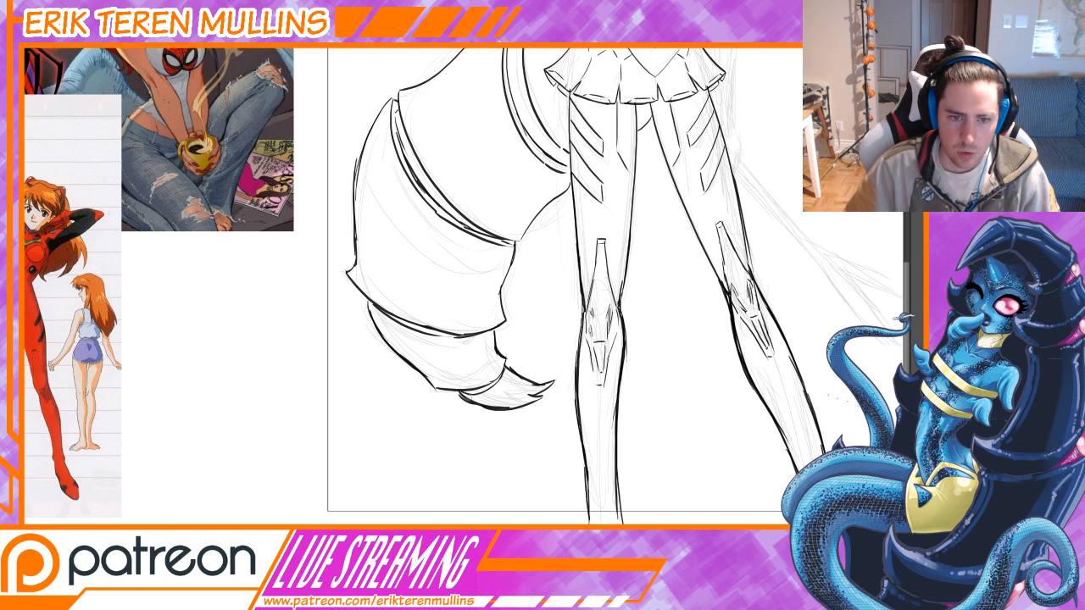